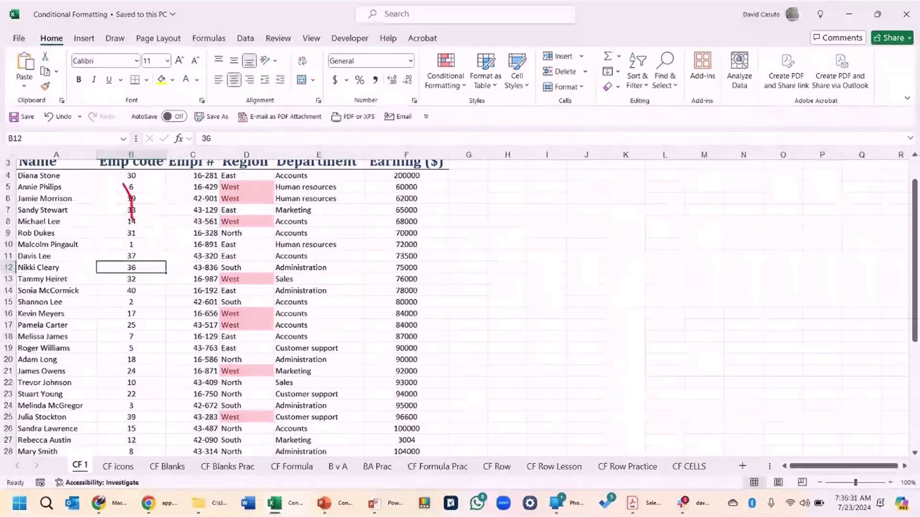
mouse_move(89, 168)
mouse_down()
mouse_move(108, 172)
mouse_move(173, 240)
mouse_move(305, 264)
mouse_up()
drag(322, 220, 437, 246)
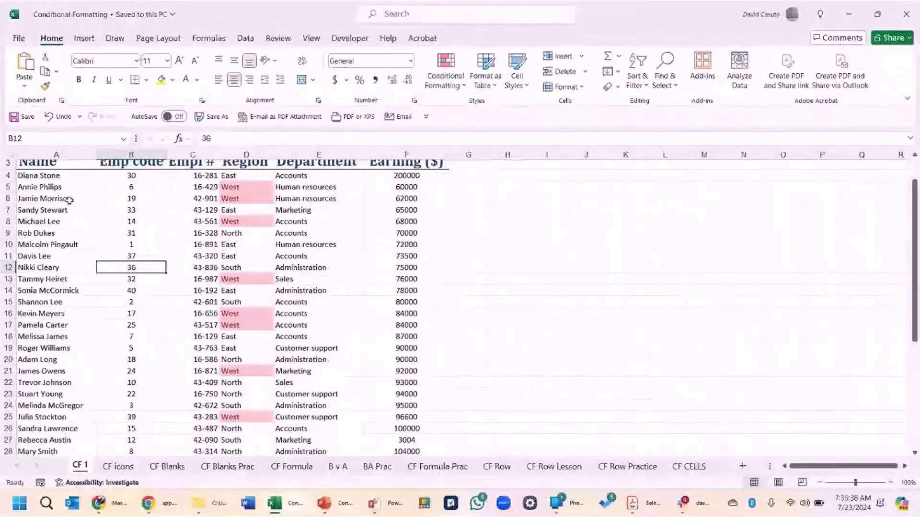
scroll(69, 201, up, 1)
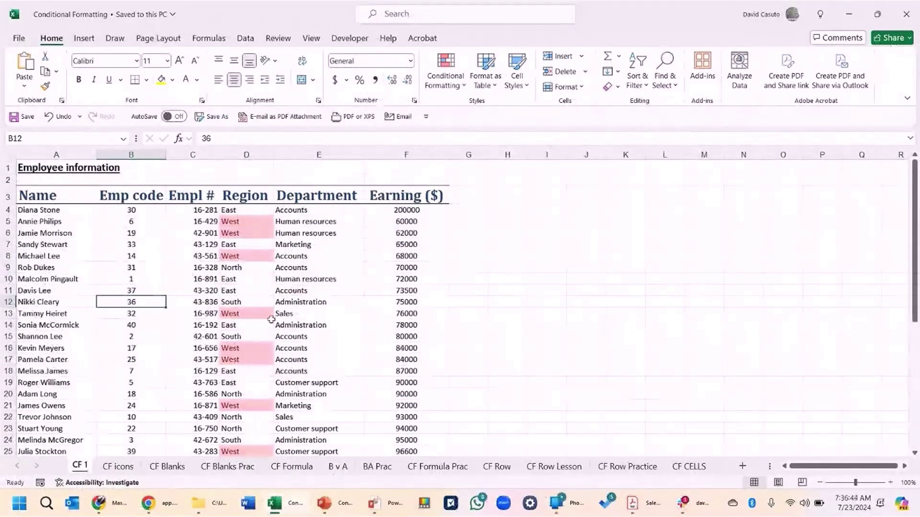
scroll(271, 319, down, 1)
scroll(280, 315, up, 1)
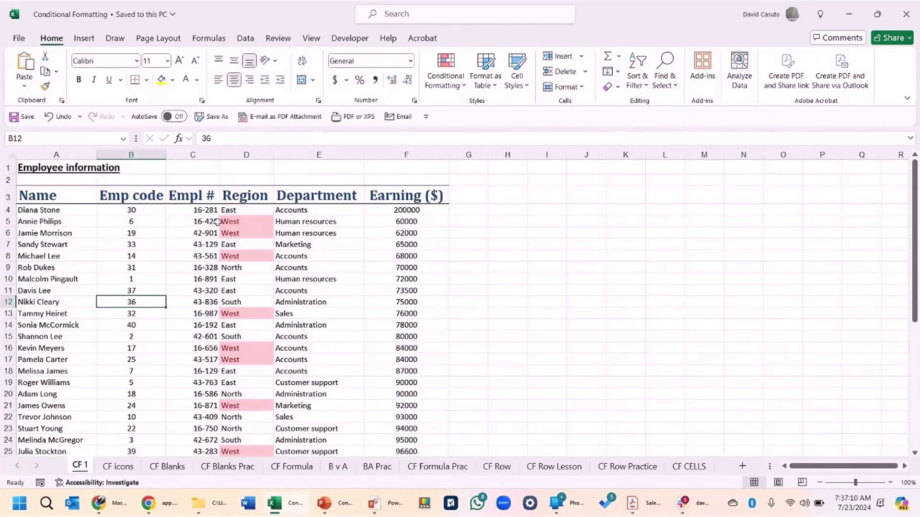
Change the region in cell D4 to West and the region in cell D8 to North.
click(237, 211)
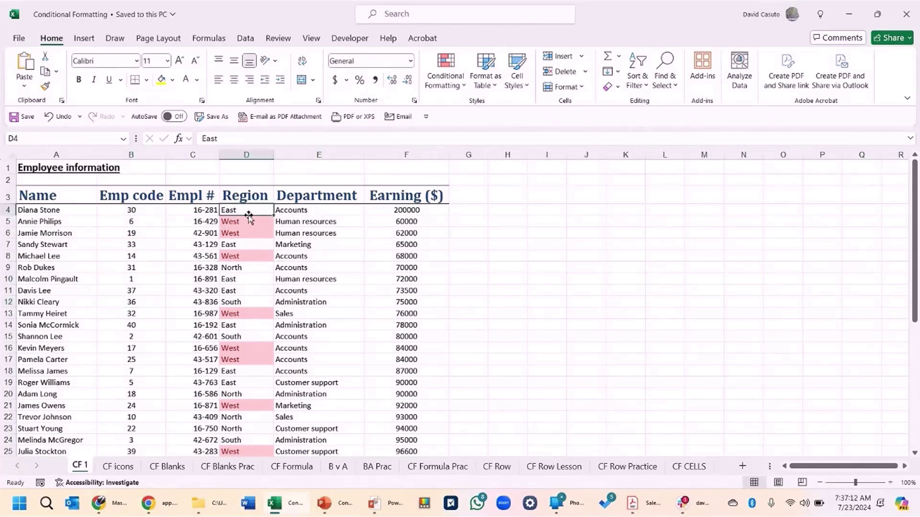
text(West)
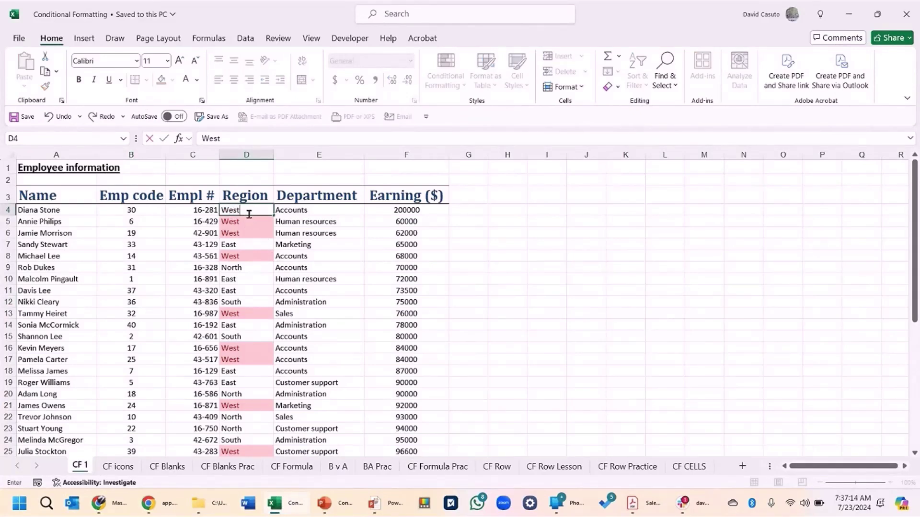
key(Return)
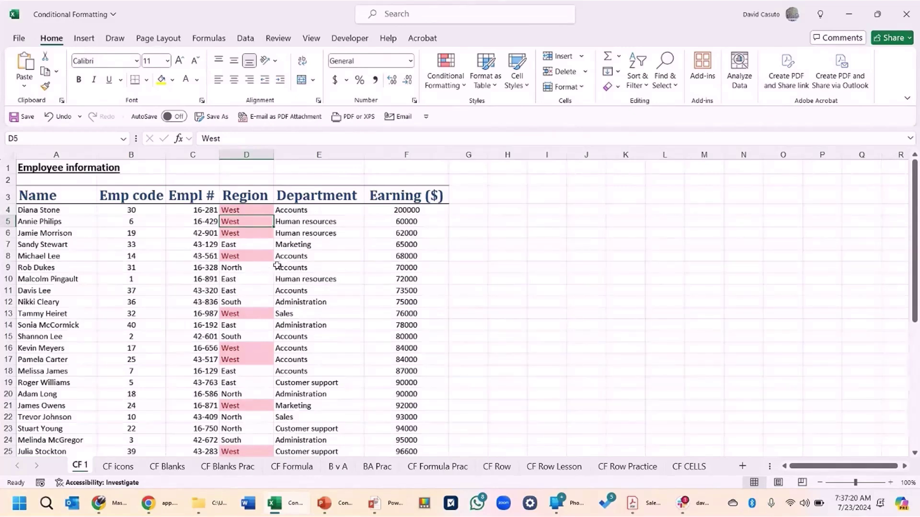
click(244, 258)
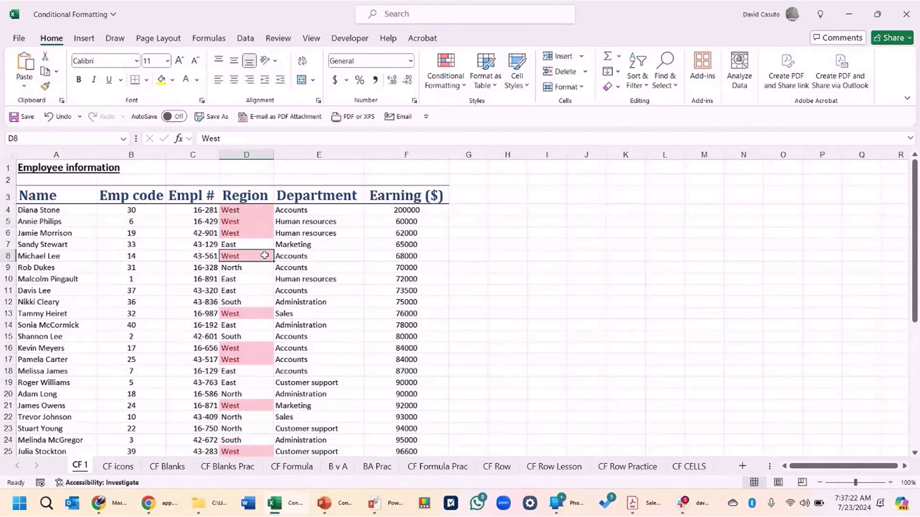
text(North)
key(Return)
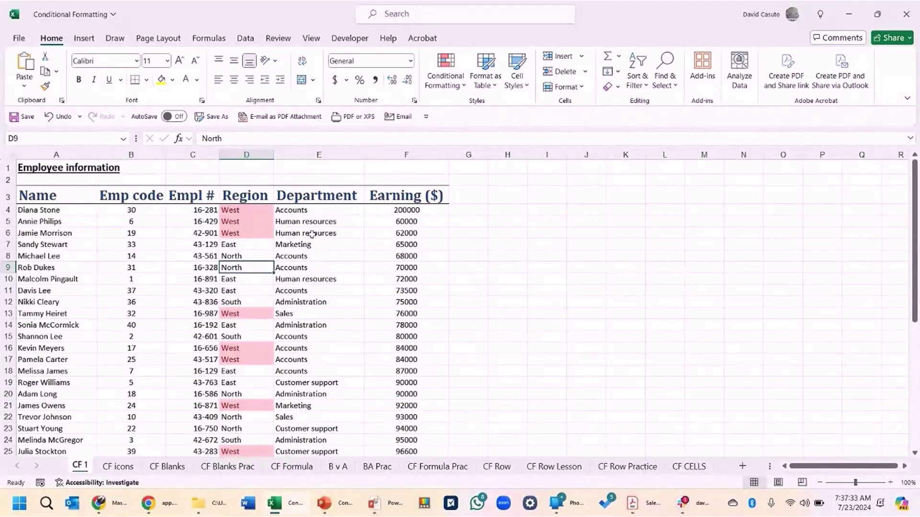
Highlight the Department cells E4:E43 that are equal to Marketing using Yellow Fill with Dark Yellow Text.
click(305, 212)
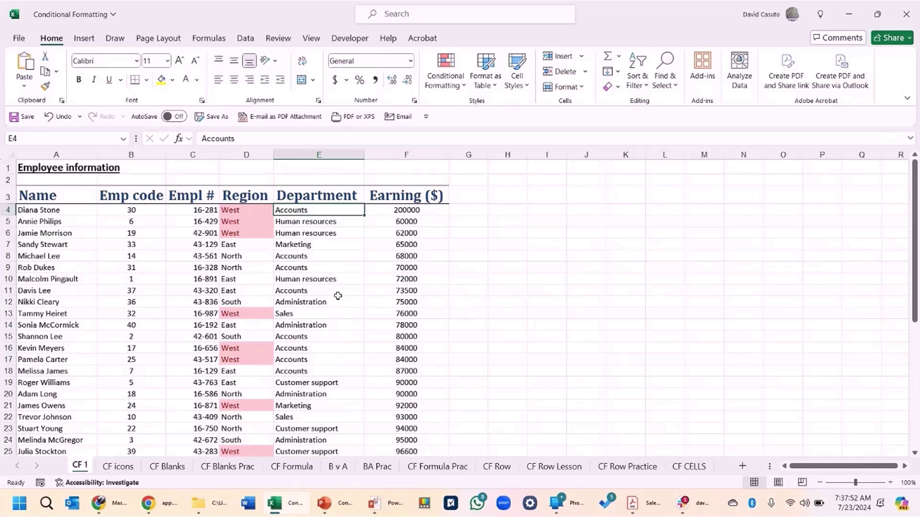
drag(308, 210, 314, 433)
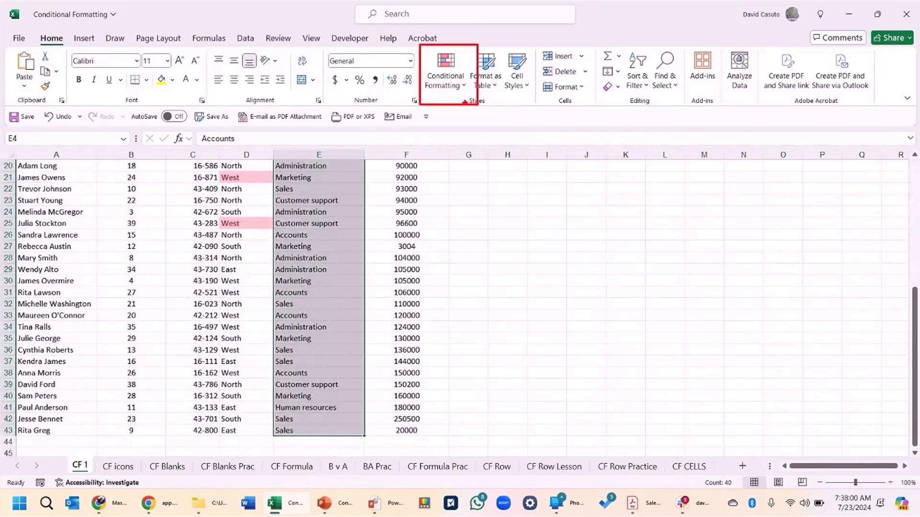
click(452, 78)
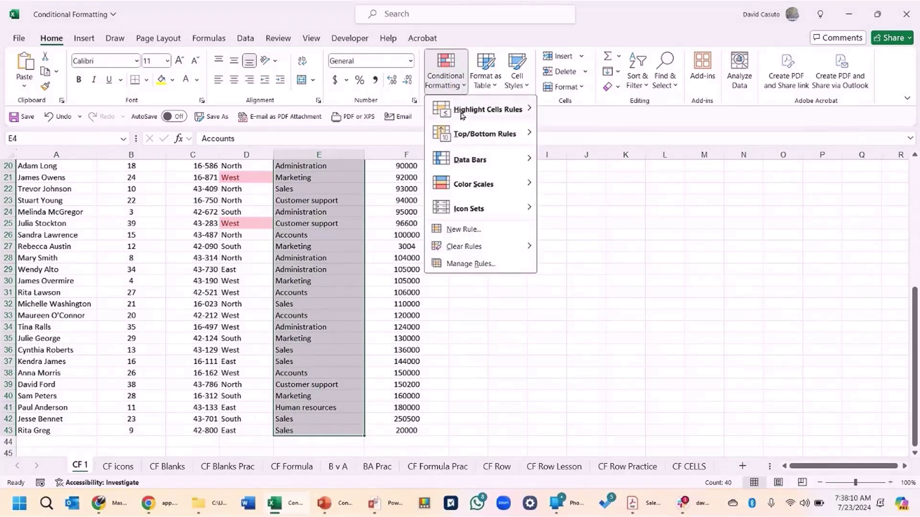
mouse_move(460, 114)
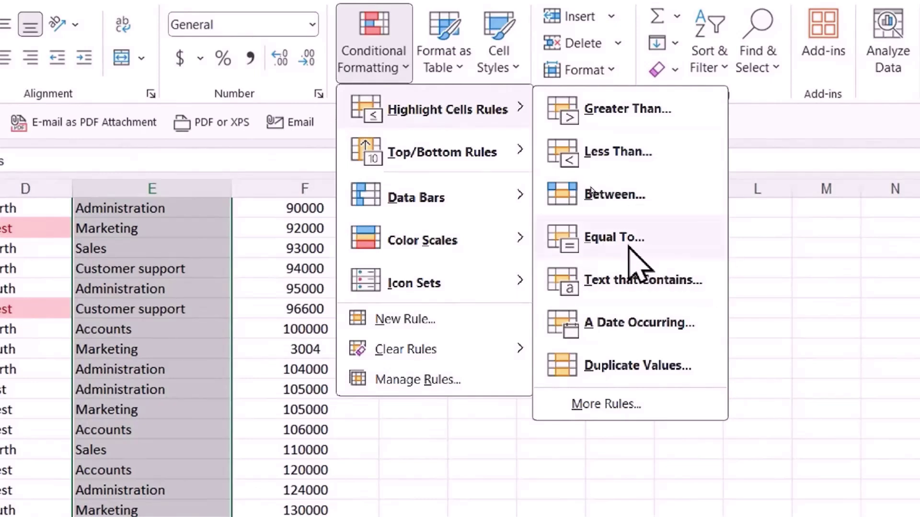
click(627, 242)
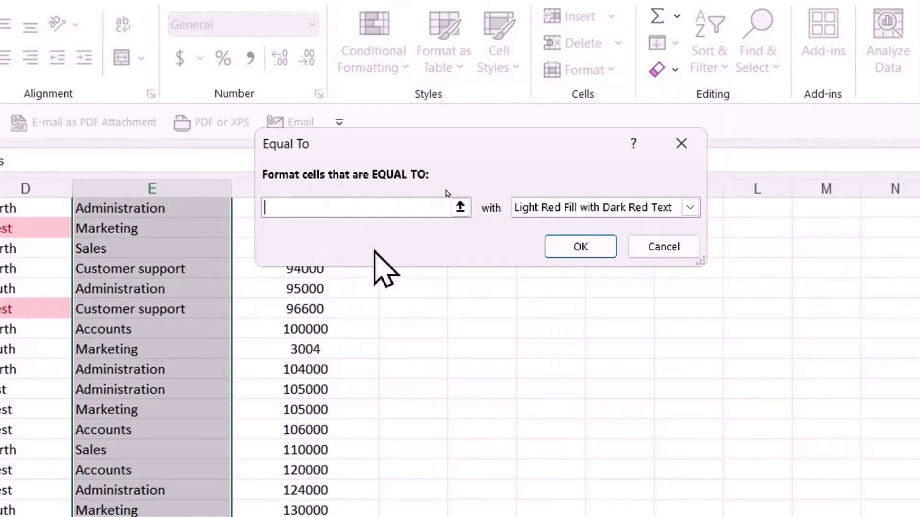
text(Marketing)
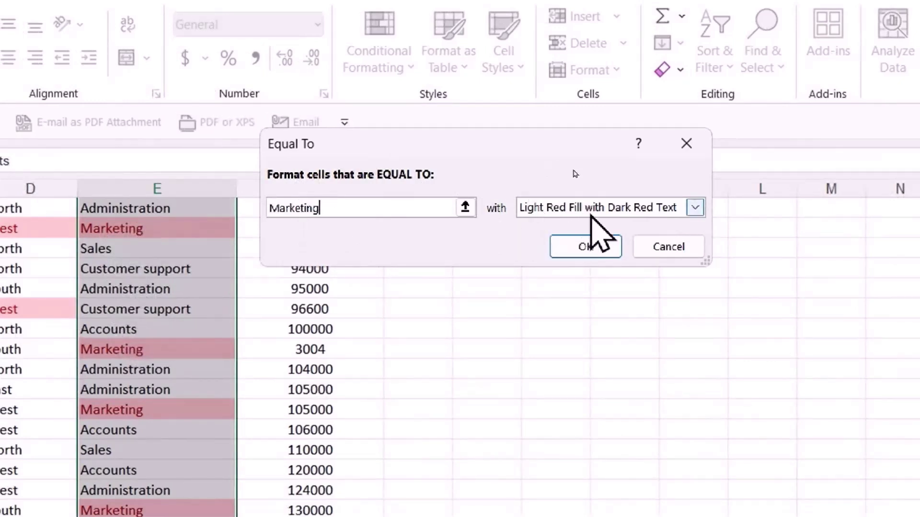
click(694, 208)
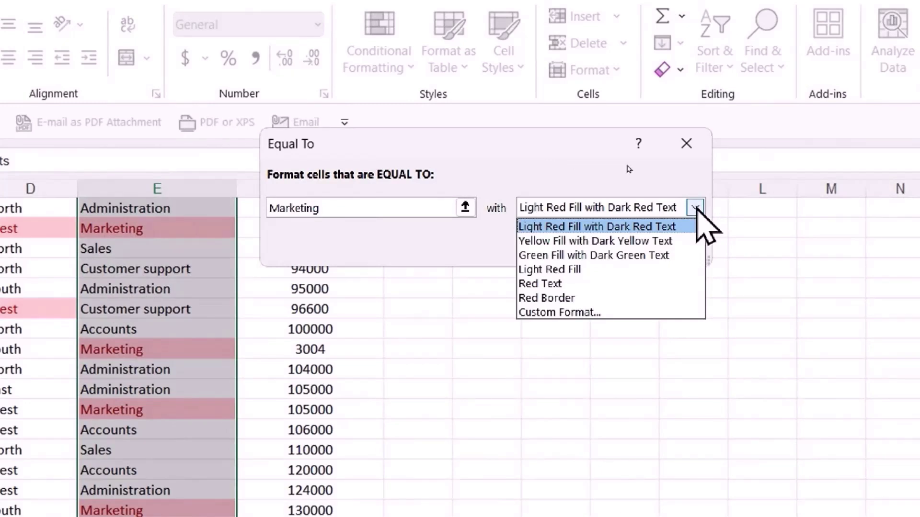
click(556, 241)
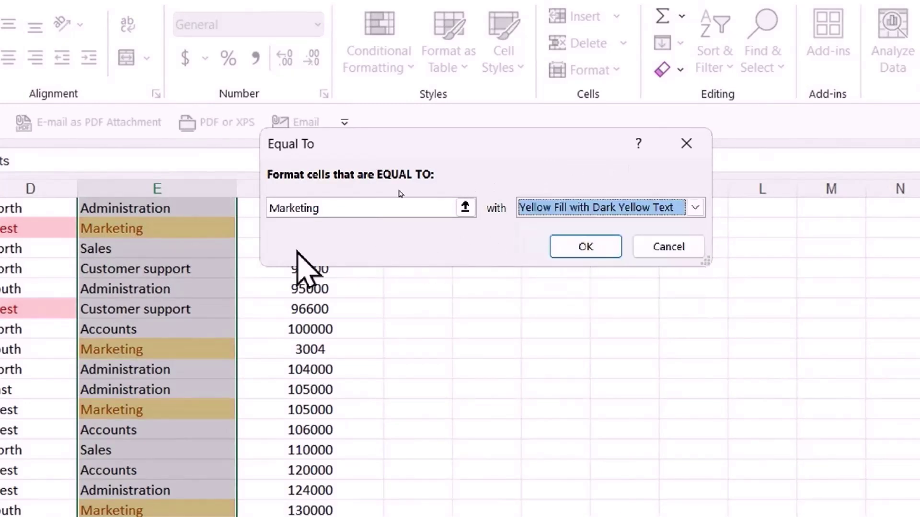
click(580, 245)
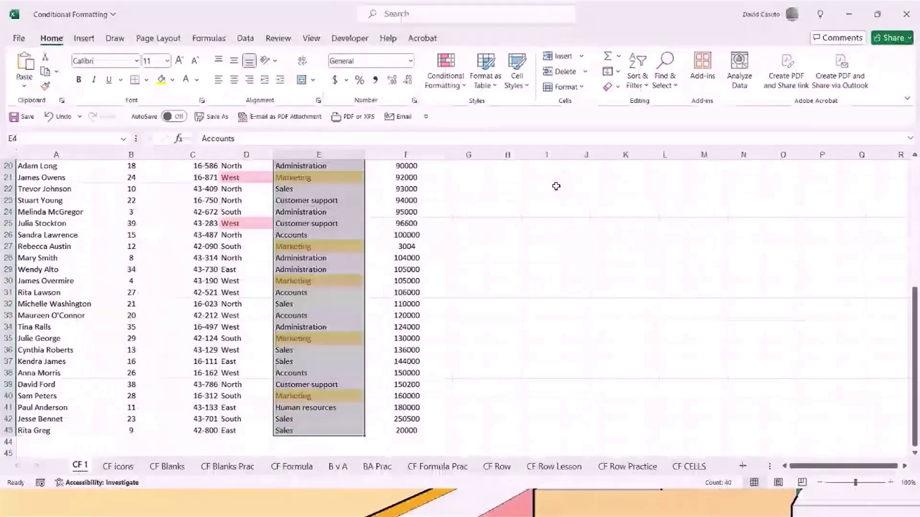
key(ctrl+q)
click(138, 354)
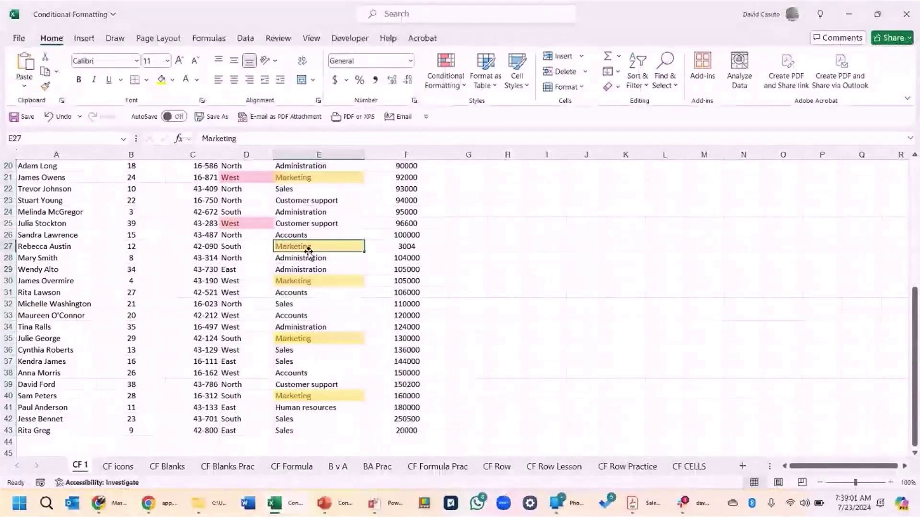
Change the department in cell E4 to Marketing.
scroll(308, 251, up, 2)
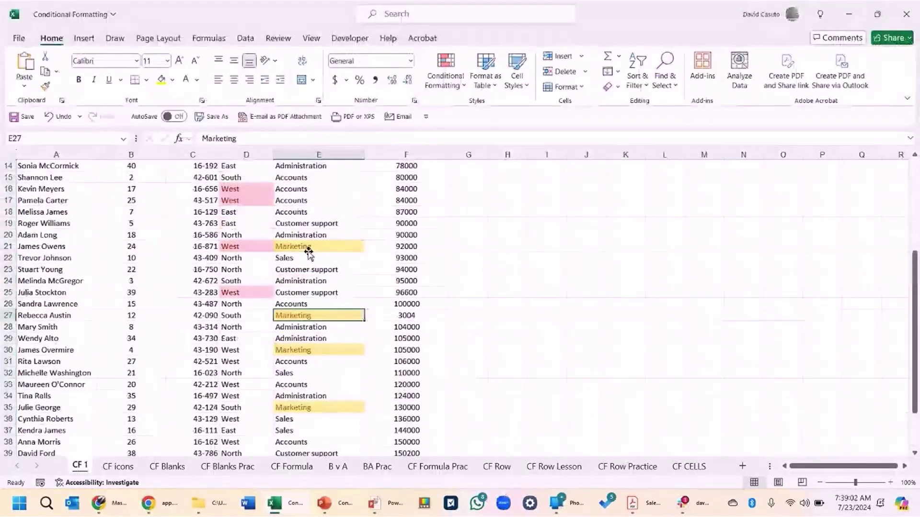
scroll(322, 249, up, 4)
click(309, 211)
text(Marketing)
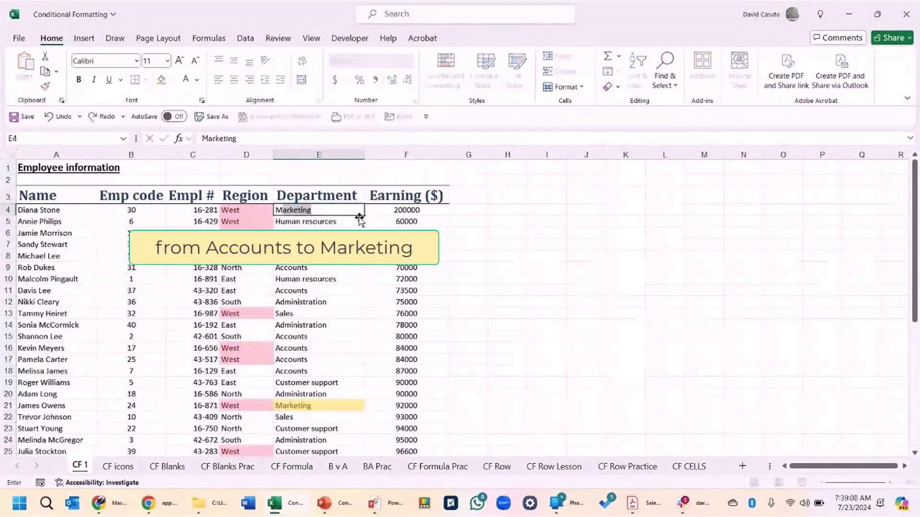
key(Return)
click(330, 268)
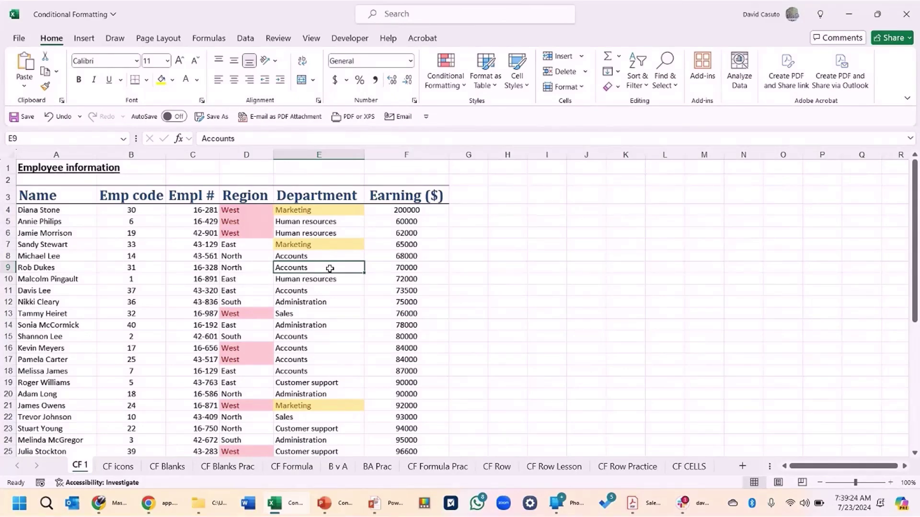
scroll(332, 279, down, 1)
scroll(333, 280, up, 1)
Set up a Greater Than highlight rule with a threshold of 100000 on the Earning values in F4:F43.
click(409, 209)
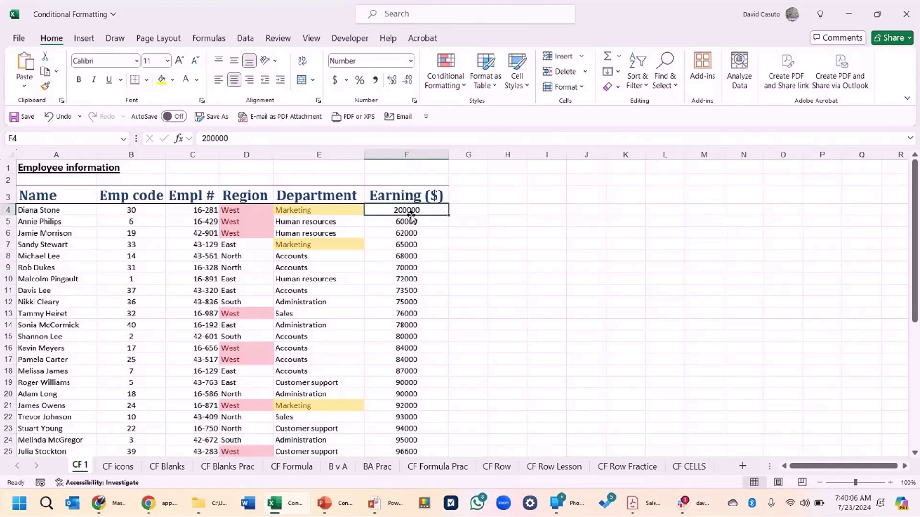
key(ctrl+shift+Down)
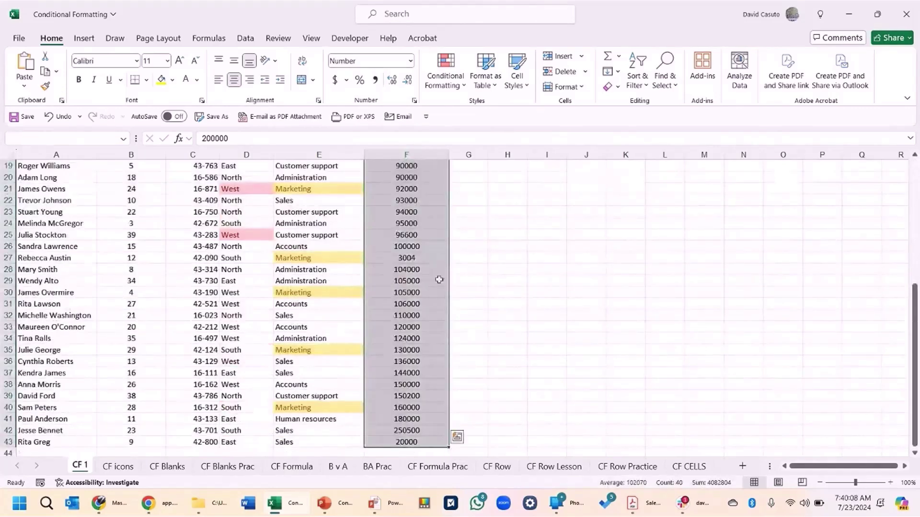
scroll(439, 279, up, 5)
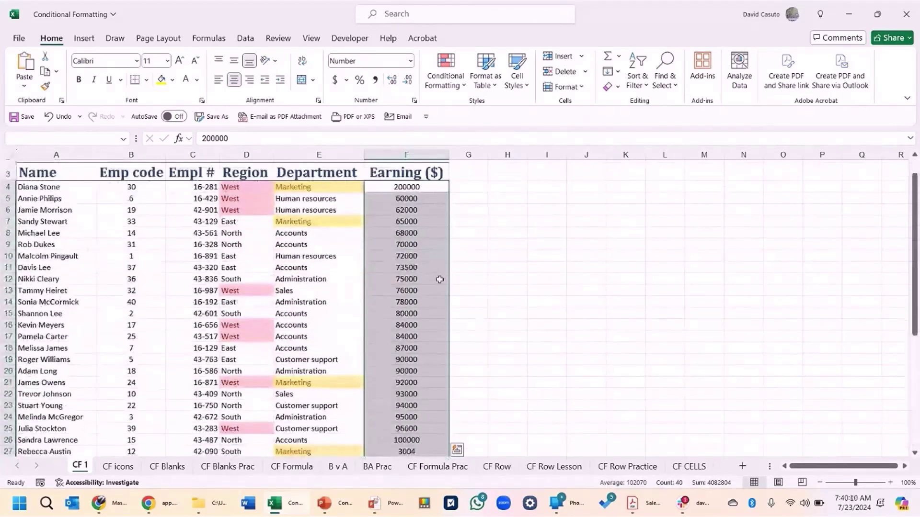
scroll(438, 279, up, 1)
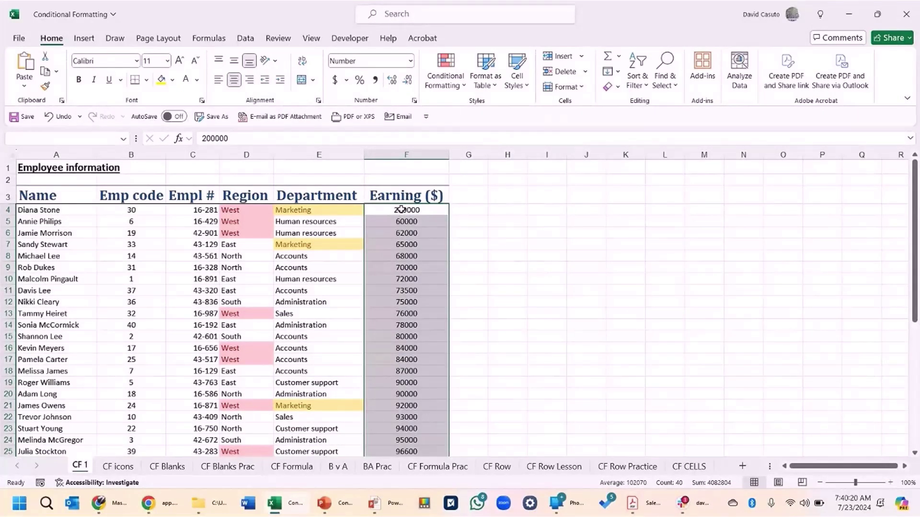
click(451, 81)
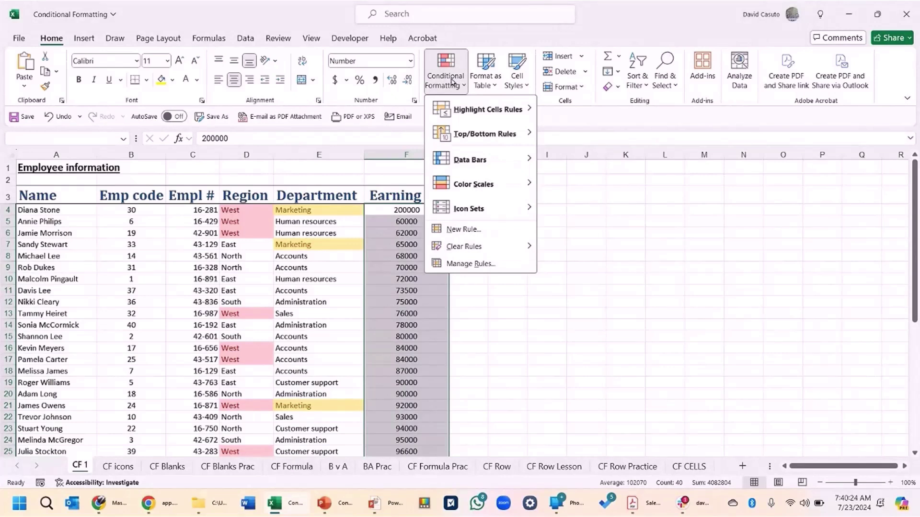
mouse_move(471, 111)
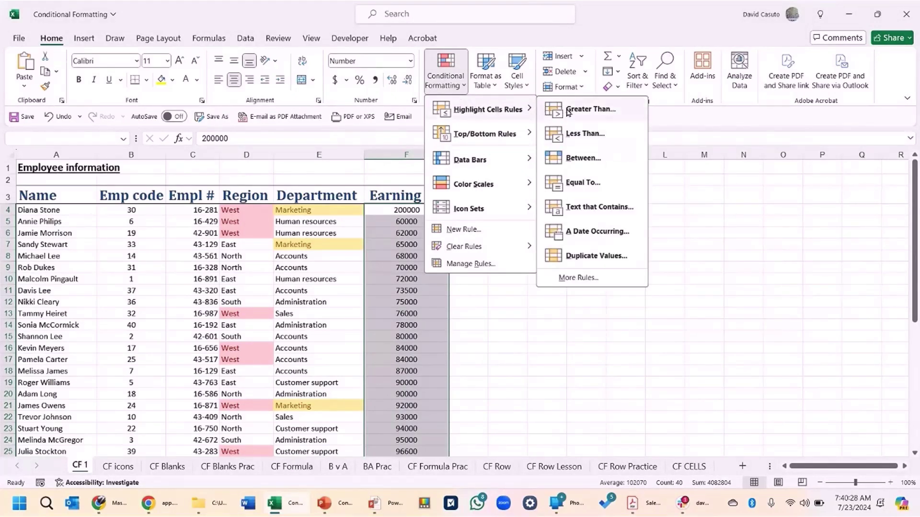
mouse_move(459, 135)
click(587, 113)
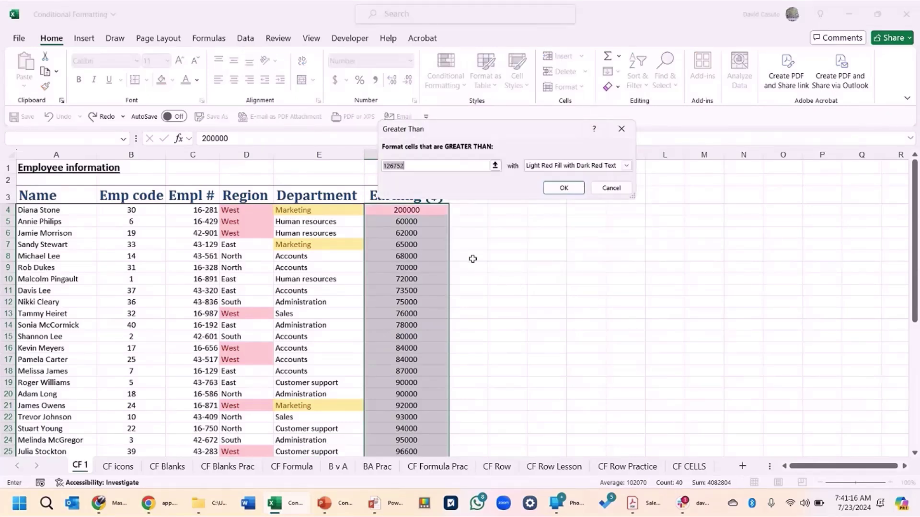
text(100000)
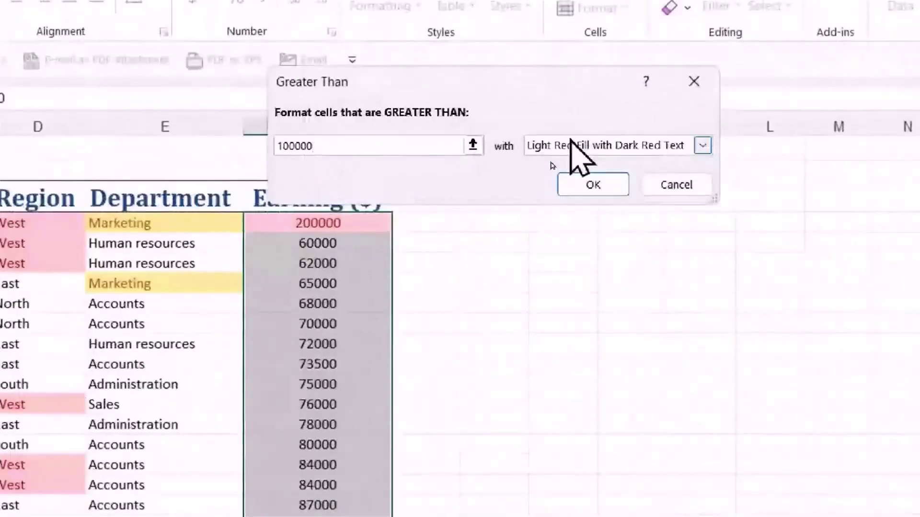
Choose a custom format for the Greater Than rule and give it an outline border.
click(551, 163)
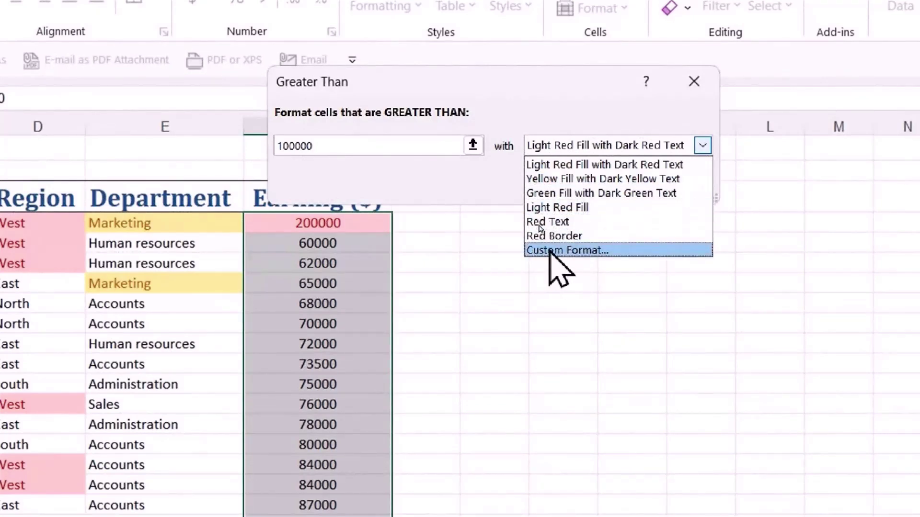
click(558, 251)
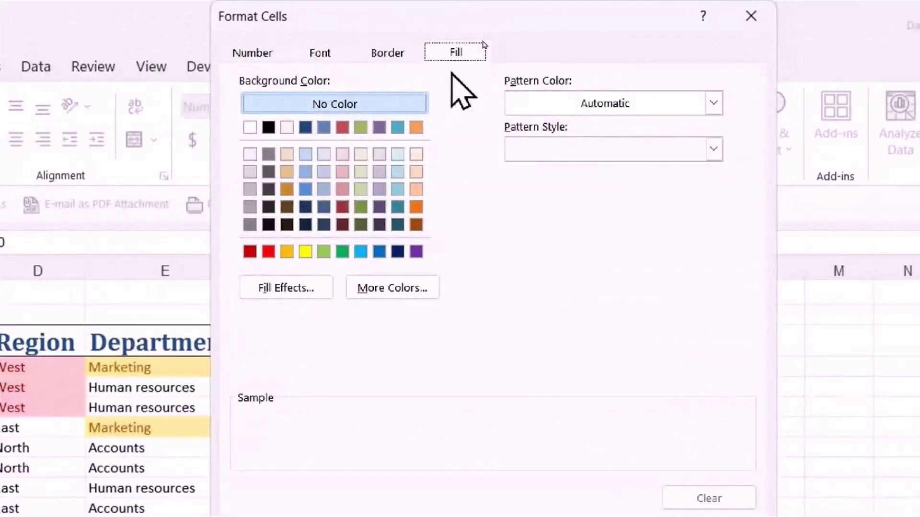
click(254, 53)
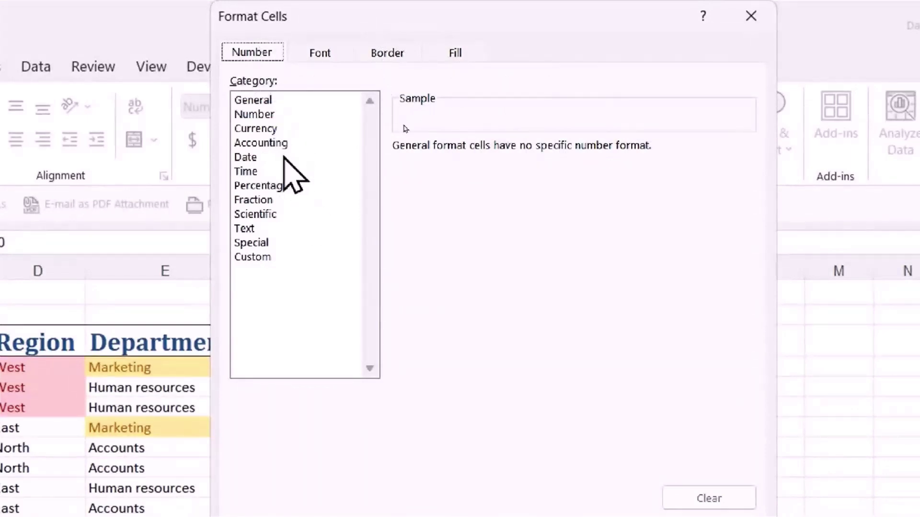
click(324, 51)
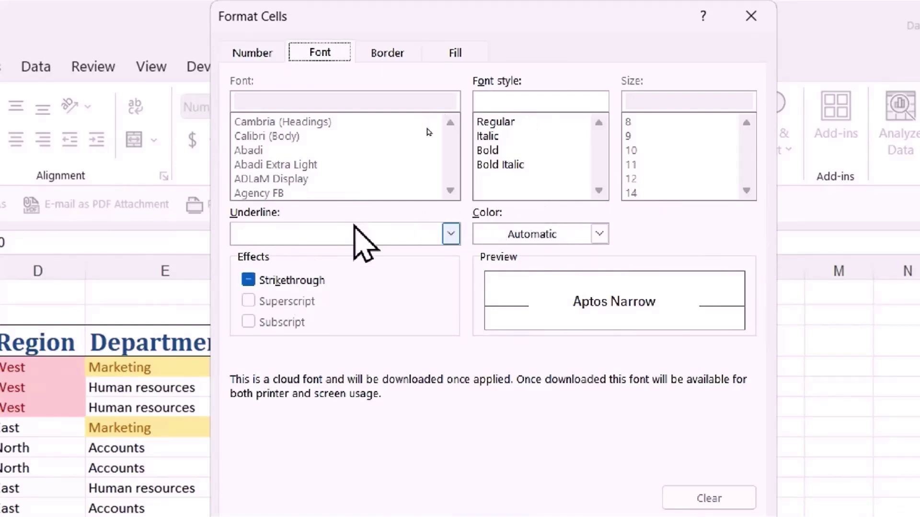
click(387, 53)
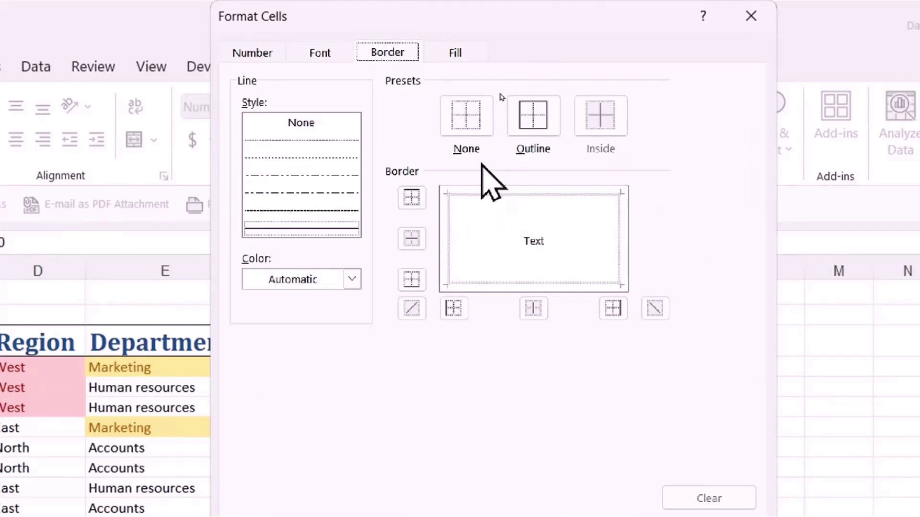
click(524, 125)
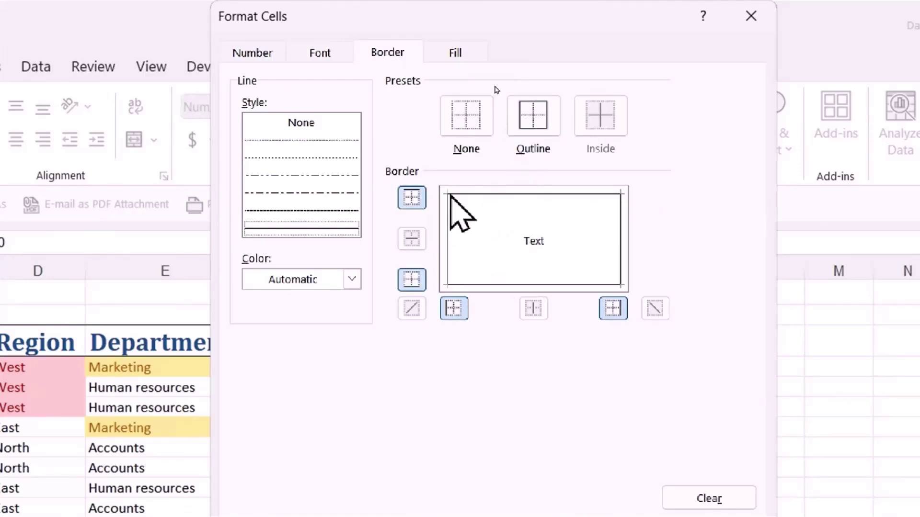
Add a light purple fill and bold font to the custom format and apply the Greater Than rule.
click(455, 53)
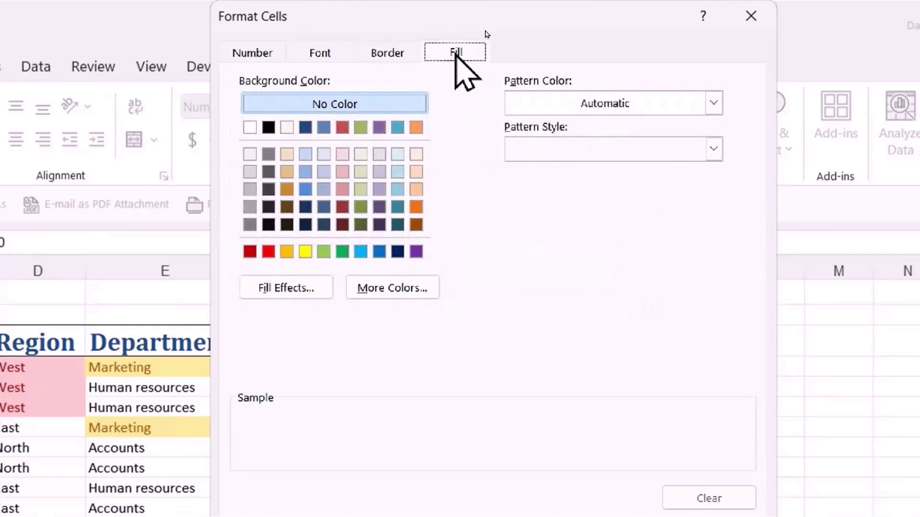
click(379, 154)
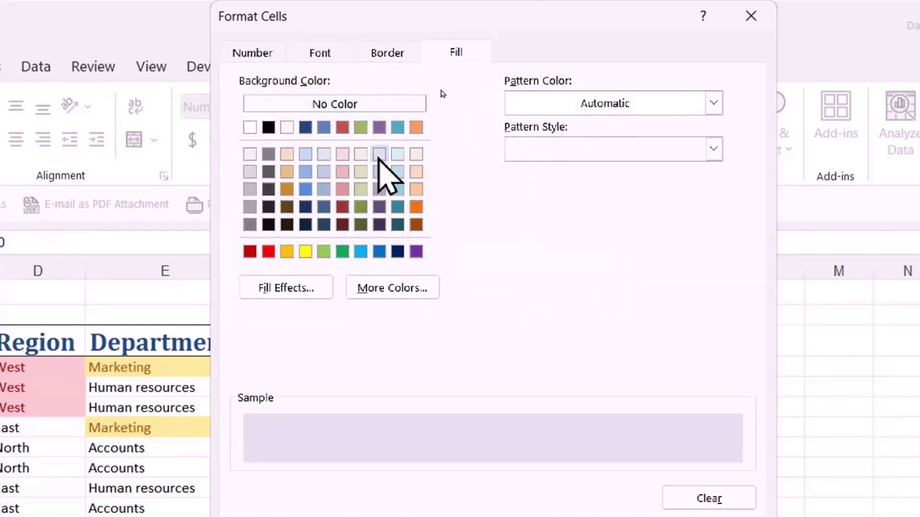
click(320, 53)
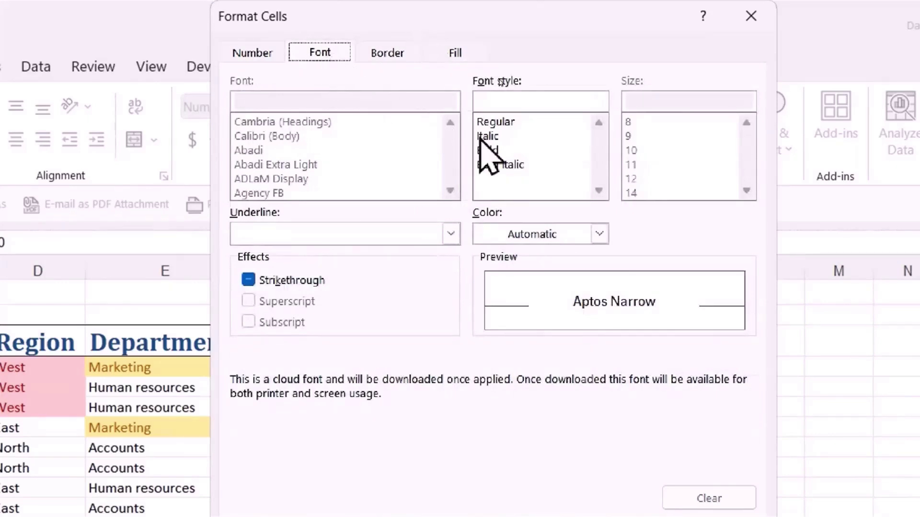
click(506, 150)
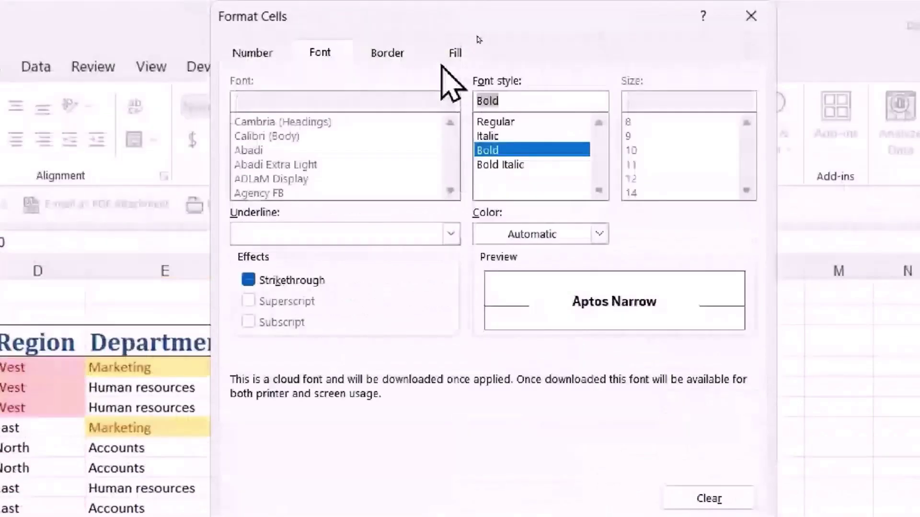
click(395, 55)
click(455, 52)
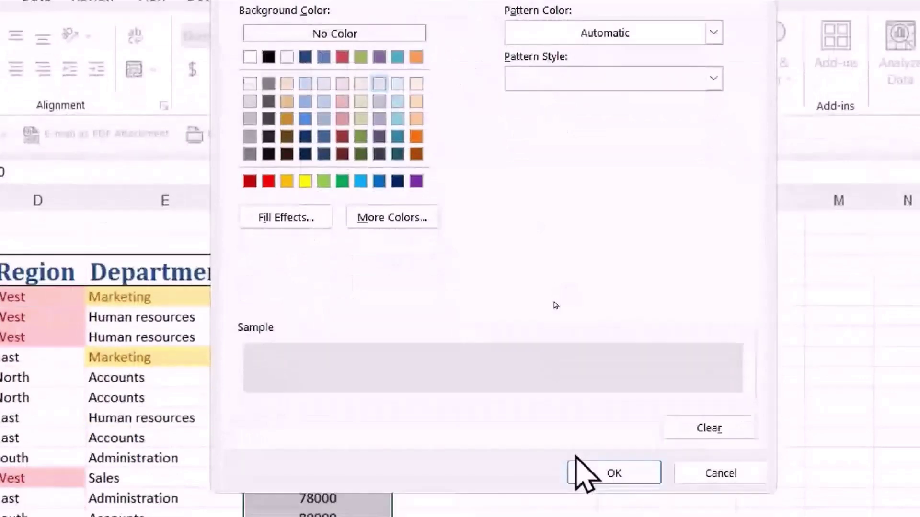
click(601, 474)
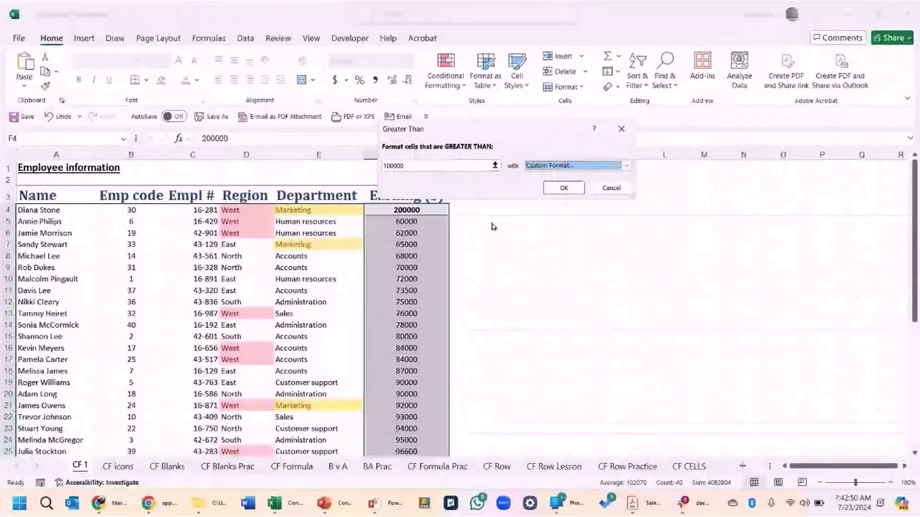
key(Return)
Change the earning in cell F11 to 150000 to test the Greater Than rule.
click(431, 253)
scroll(439, 264, down, 2)
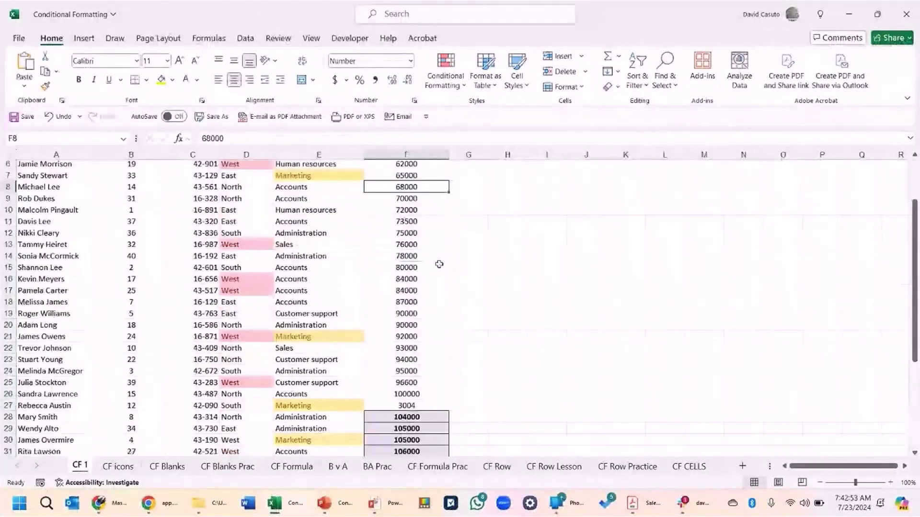
scroll(438, 264, down, 5)
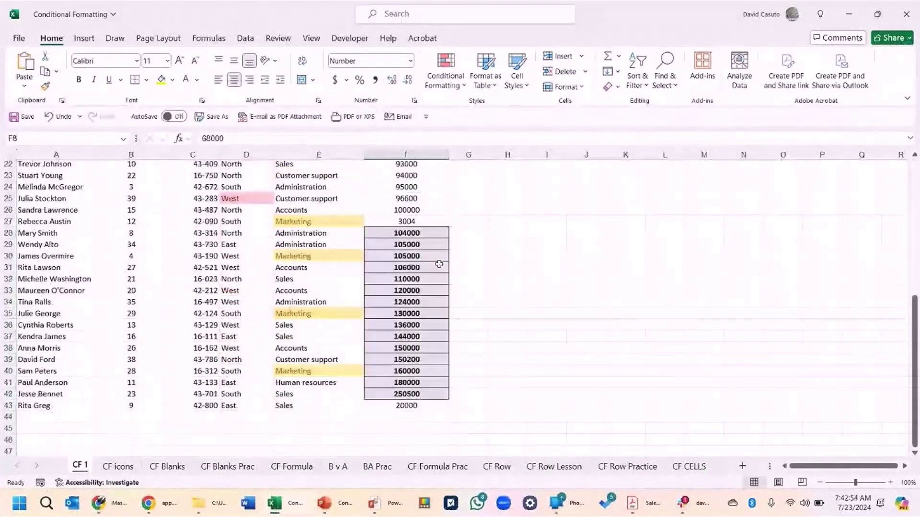
scroll(439, 264, up, 4)
scroll(439, 264, up, 3)
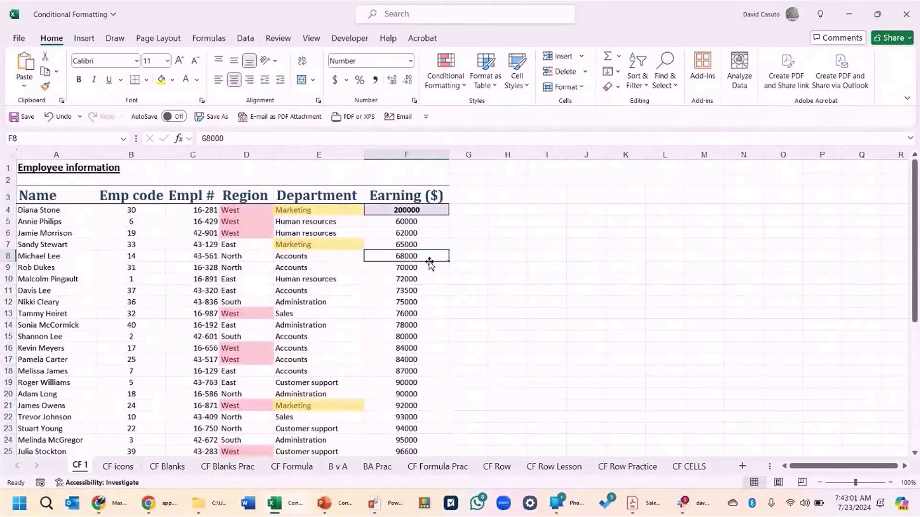
scroll(429, 265, down, 1)
click(406, 271)
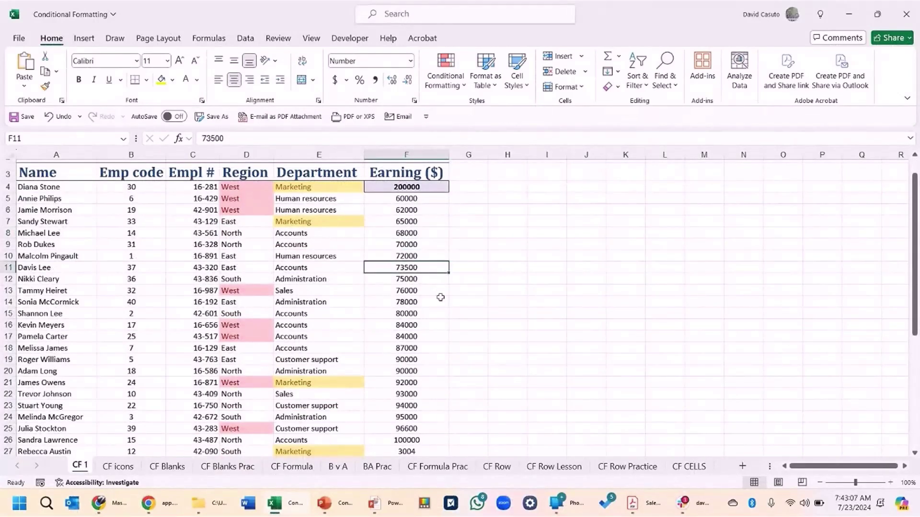
text(150000)
key(Return)
click(417, 344)
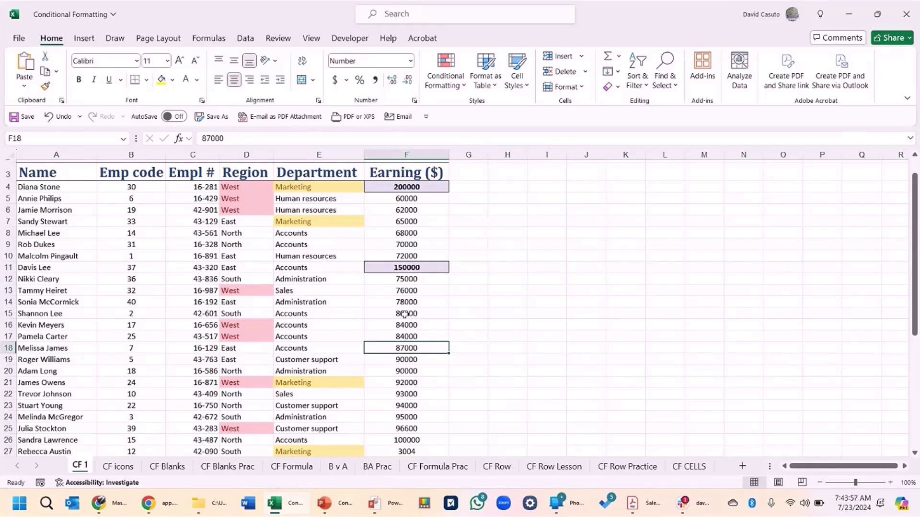
Open the Conditional Formatting Rules Manager and list all rules for This Worksheet.
click(446, 80)
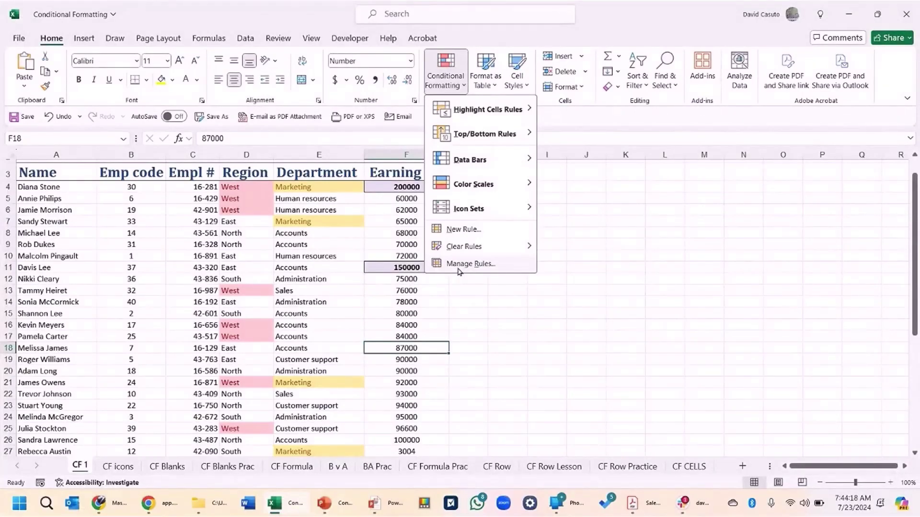
mouse_move(471, 248)
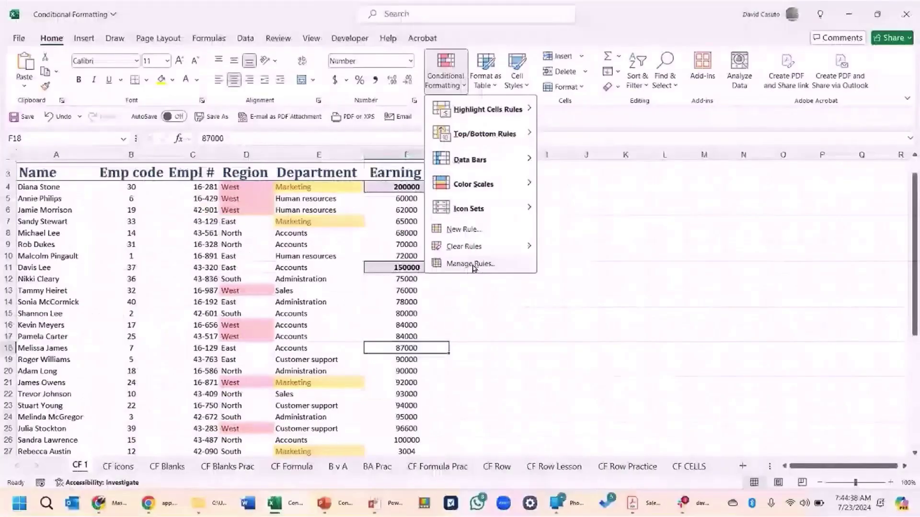
click(472, 266)
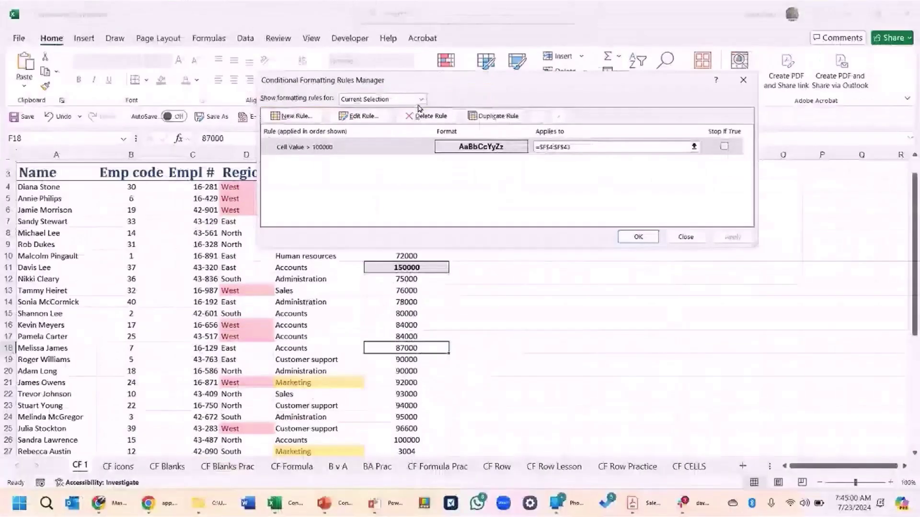
click(420, 100)
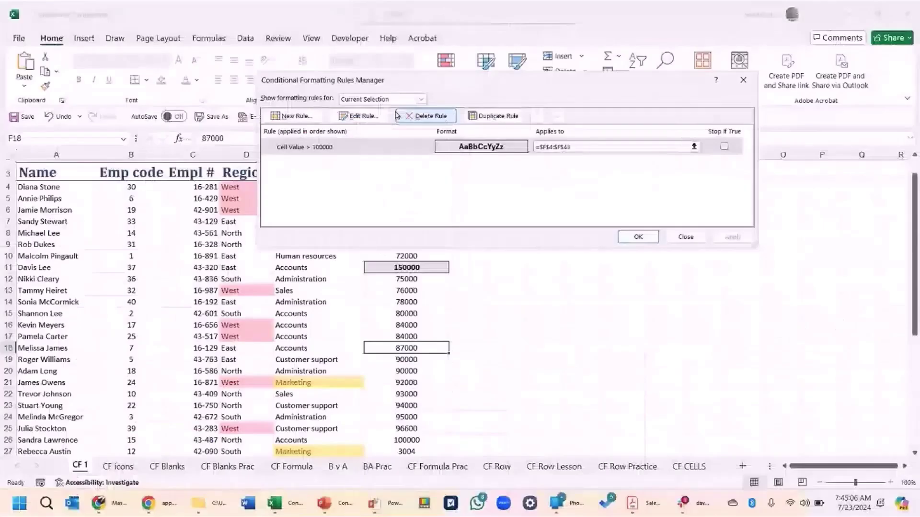
click(459, 83)
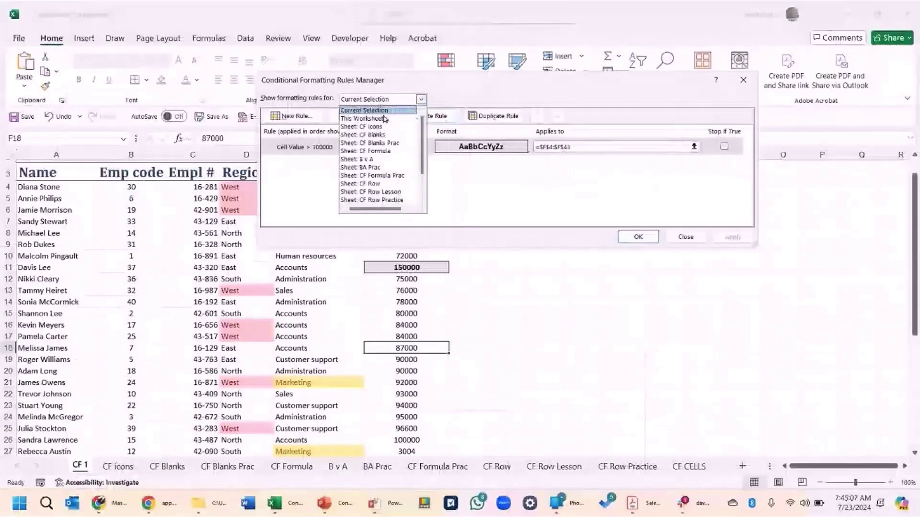
click(364, 116)
scroll(397, 191, down, 1)
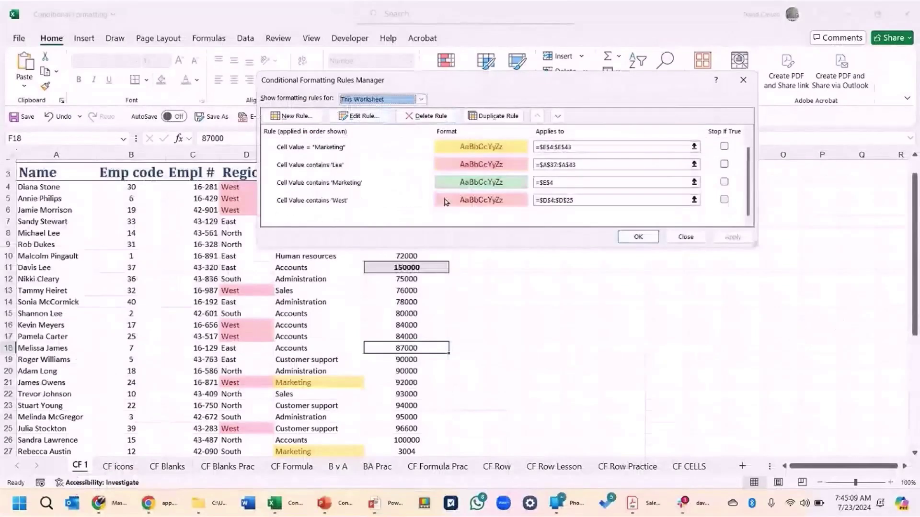
scroll(445, 201, up, 1)
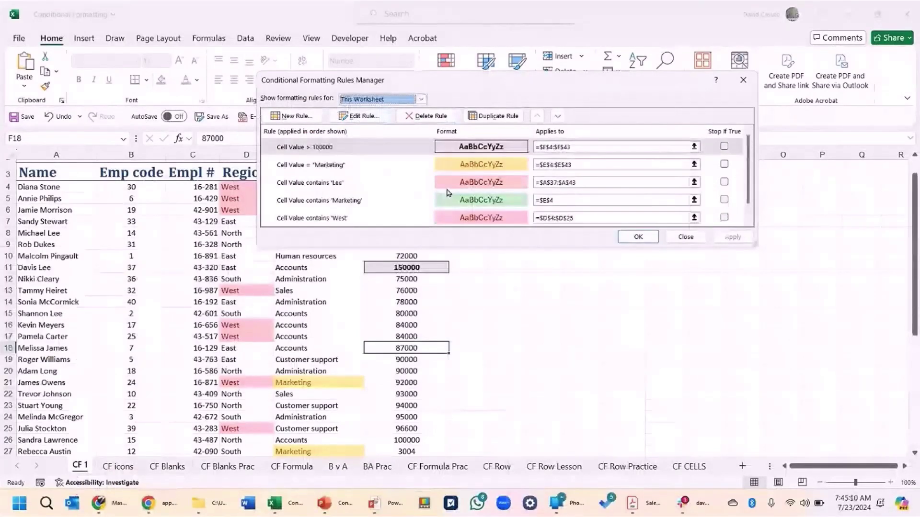
Edit the Greater Than rule on F4:F43 and set its threshold to 160000.
click(322, 148)
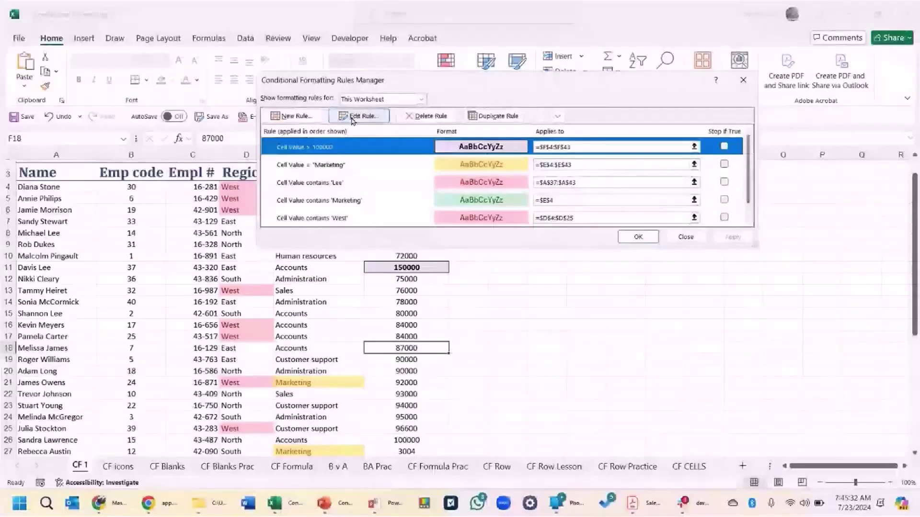
click(352, 119)
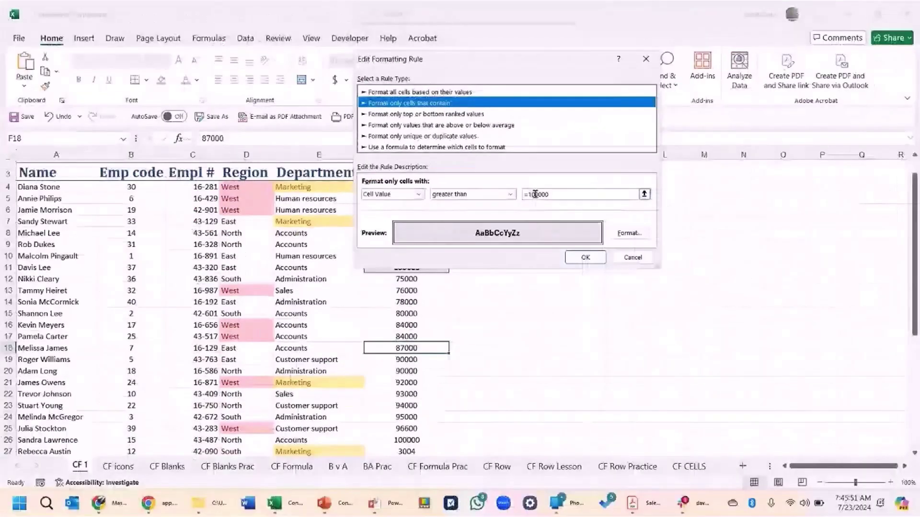
click(552, 191)
key(BackSpace)
key(BackSpace)
key(BackSpace)
key(BackSpace)
key(BackSpace)
text(60000)
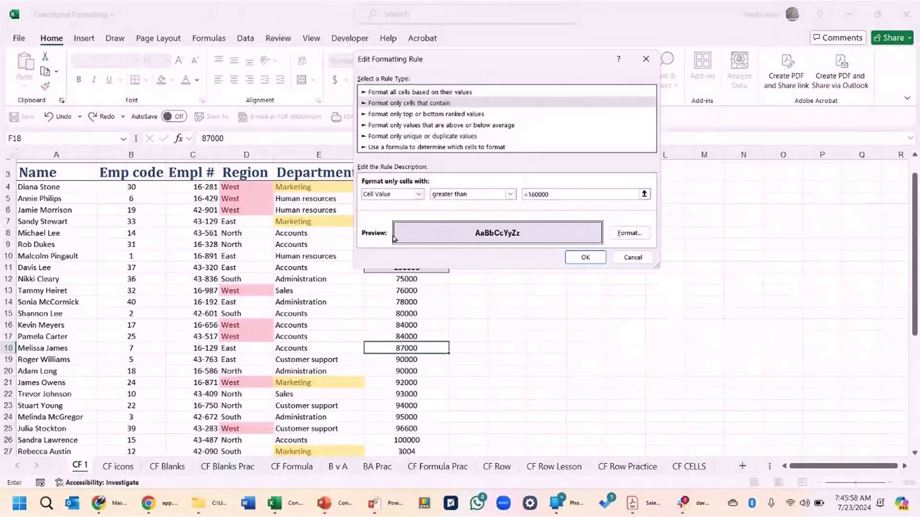
Change the edited rule's fill to light orange with no pattern and accept the rule changes.
click(627, 234)
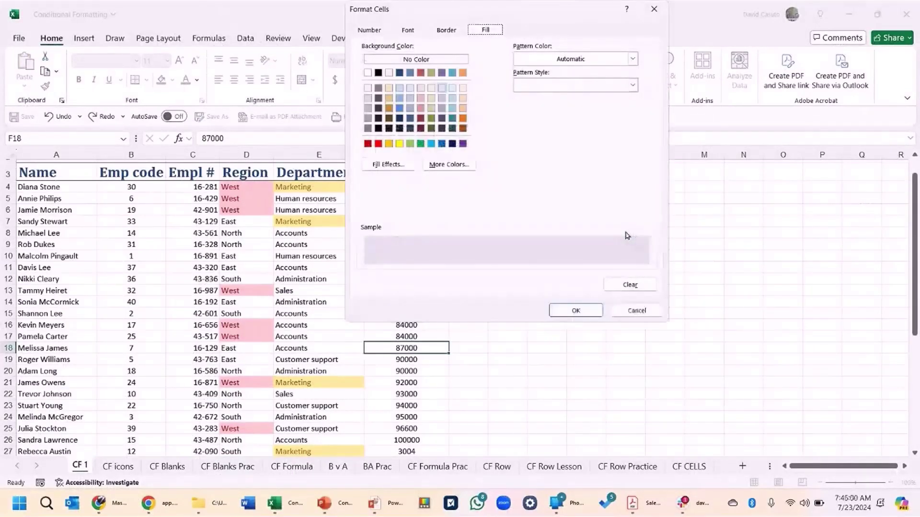
click(463, 98)
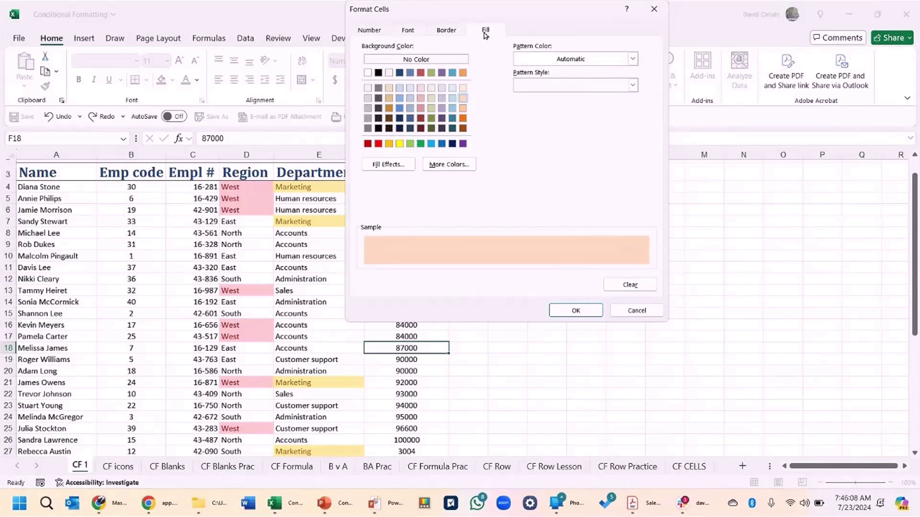
click(597, 58)
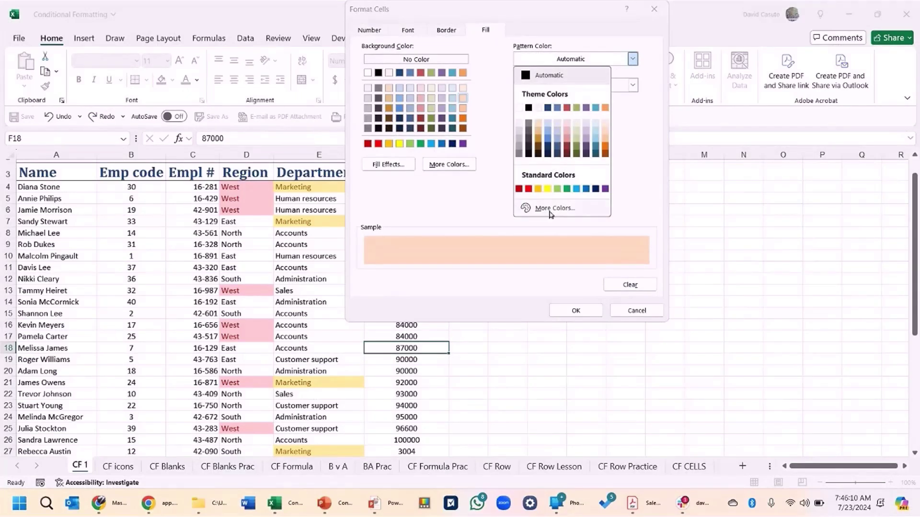
click(632, 85)
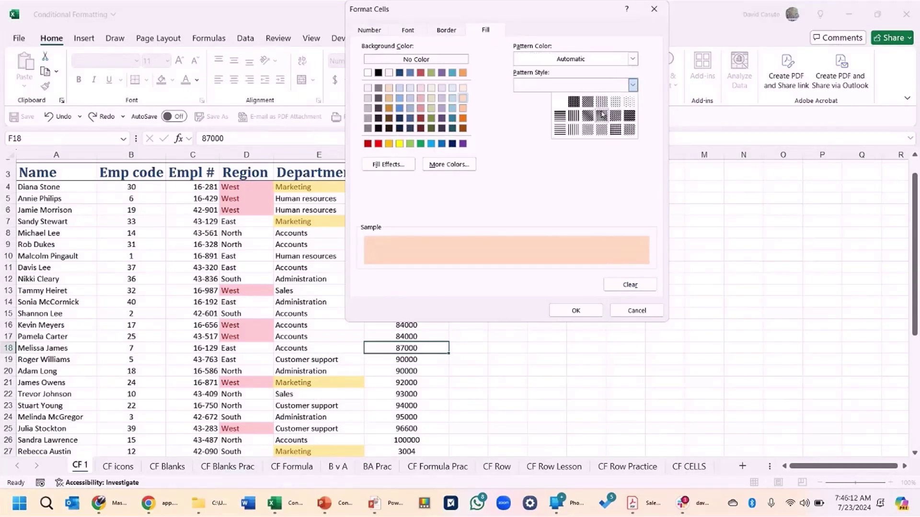
click(511, 127)
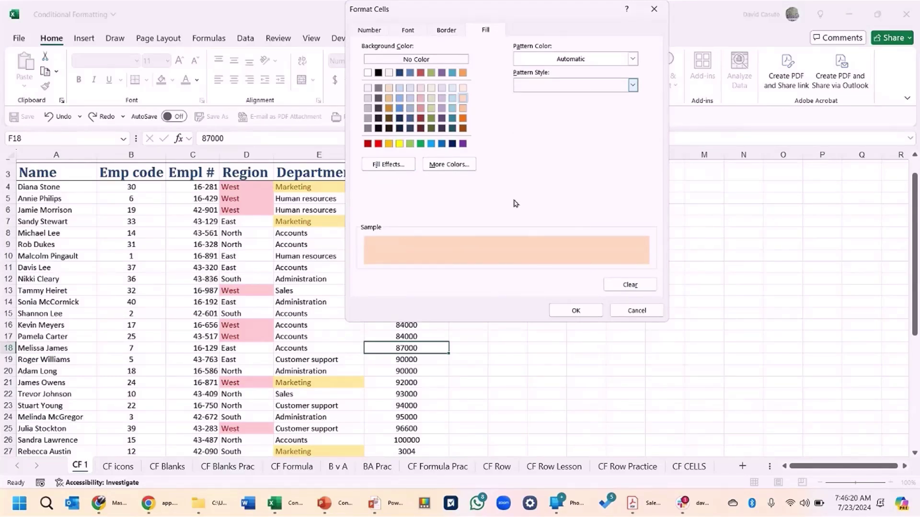
click(580, 311)
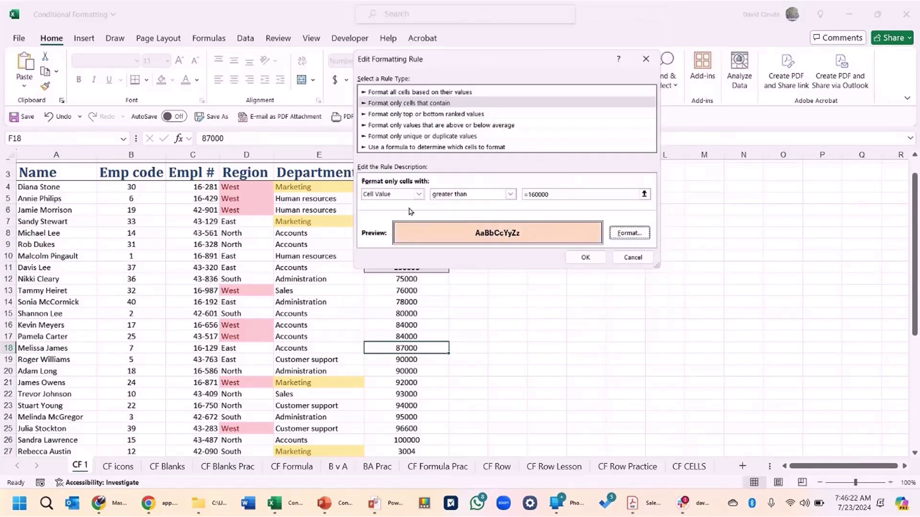
click(585, 258)
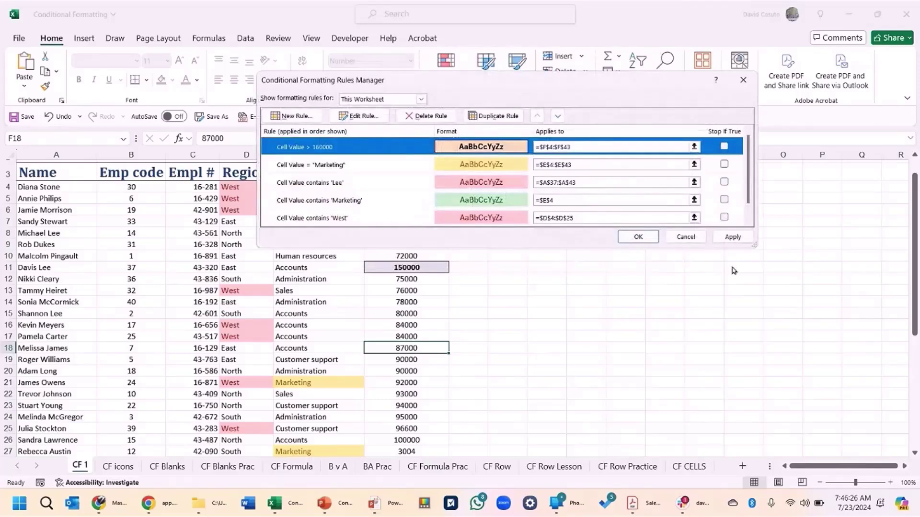
Apply the edited rule to the worksheet, close the Rules Manager and review the Earning column.
click(640, 243)
click(732, 236)
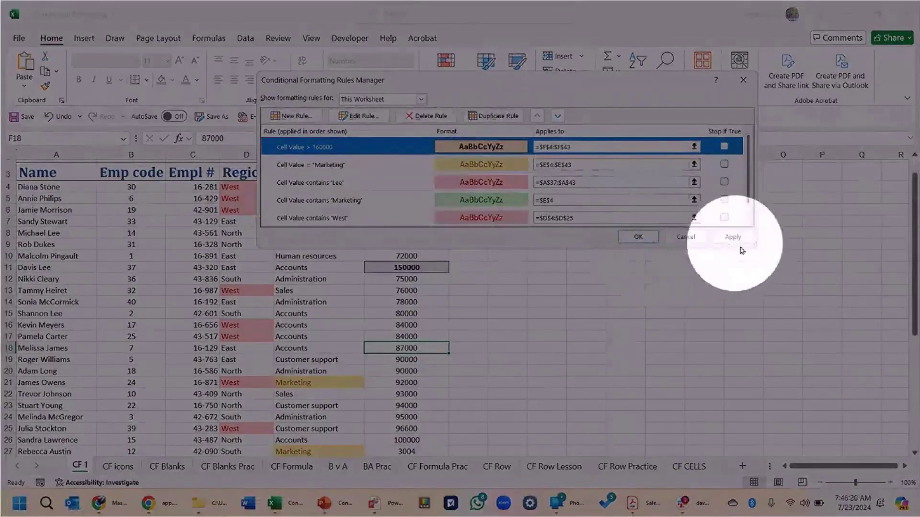
drag(604, 88, 637, 49)
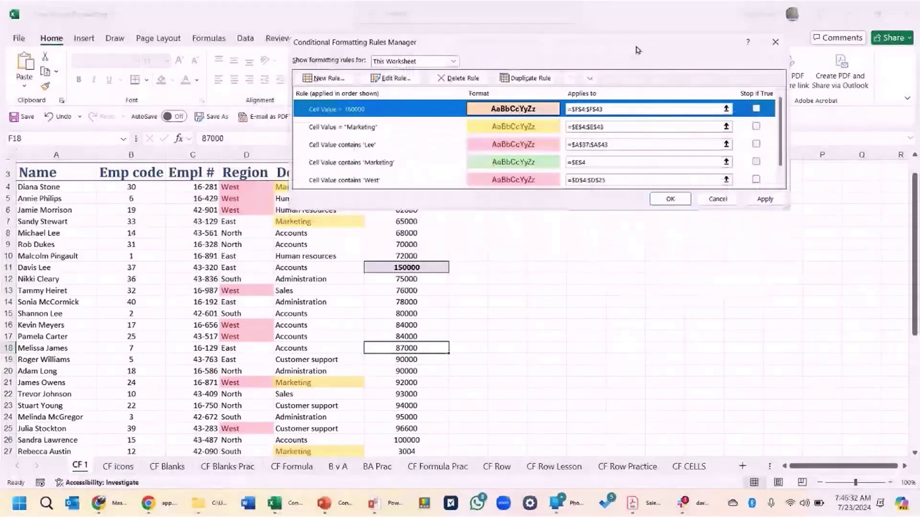
click(771, 201)
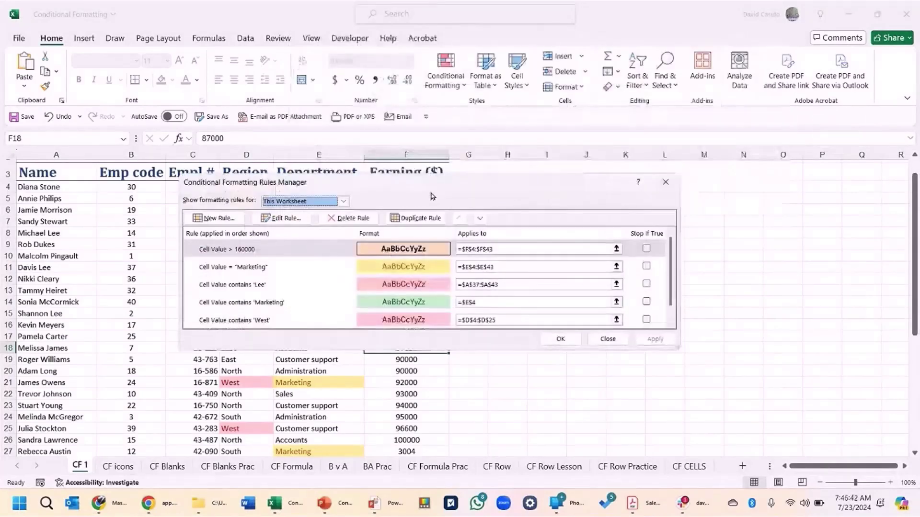
mouse_move(435, 200)
mouse_down()
mouse_move(415, 277)
mouse_move(447, 210)
mouse_up()
click(546, 369)
click(468, 267)
scroll(454, 273, down, 2)
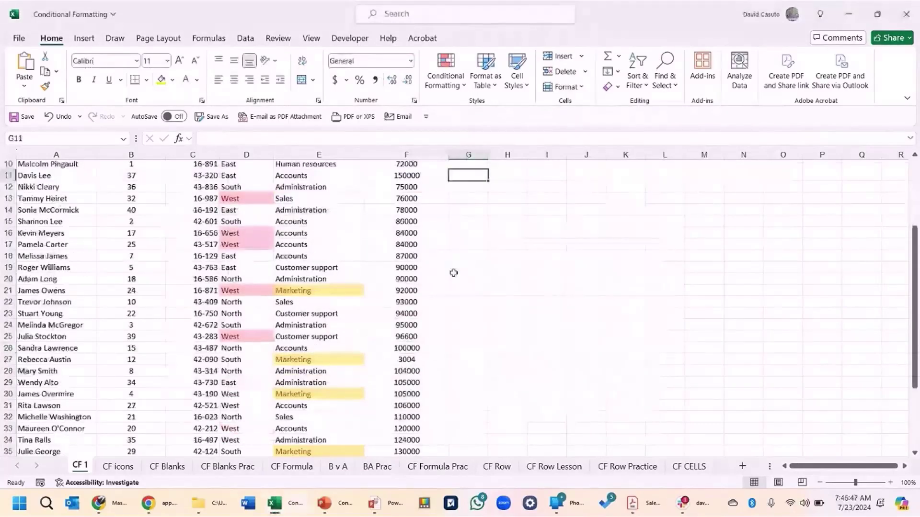
scroll(454, 272, down, 7)
scroll(454, 273, up, 10)
scroll(433, 277, down, 1)
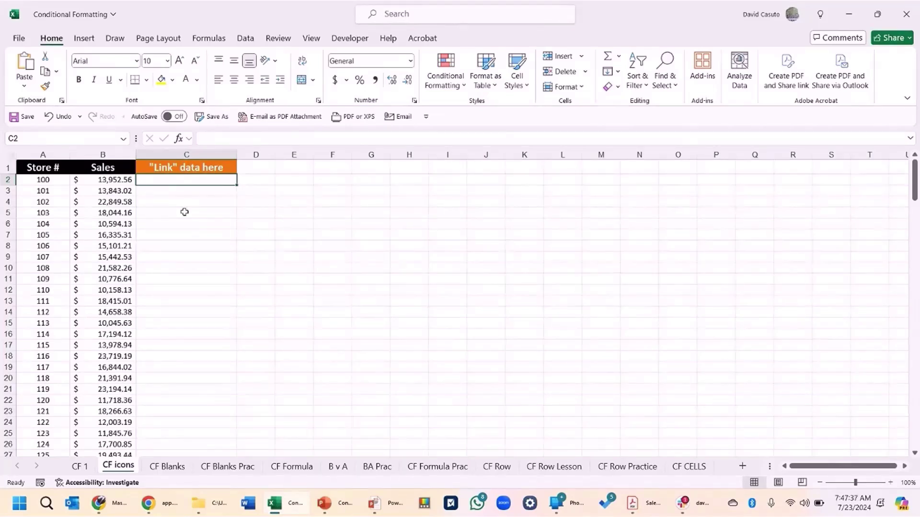
Select the store sales in B2:B100 and apply the Green-Yellow-Red color scale to them.
click(102, 182)
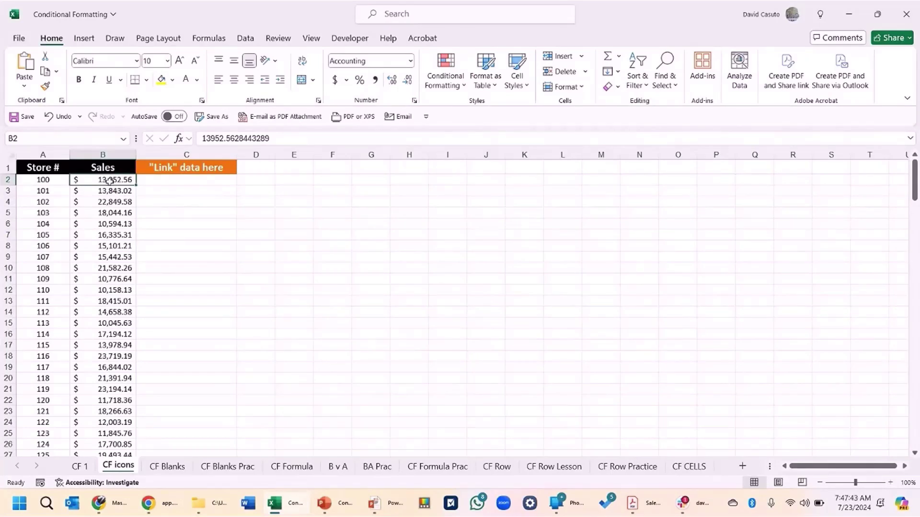
key(ctrl+shift+Down)
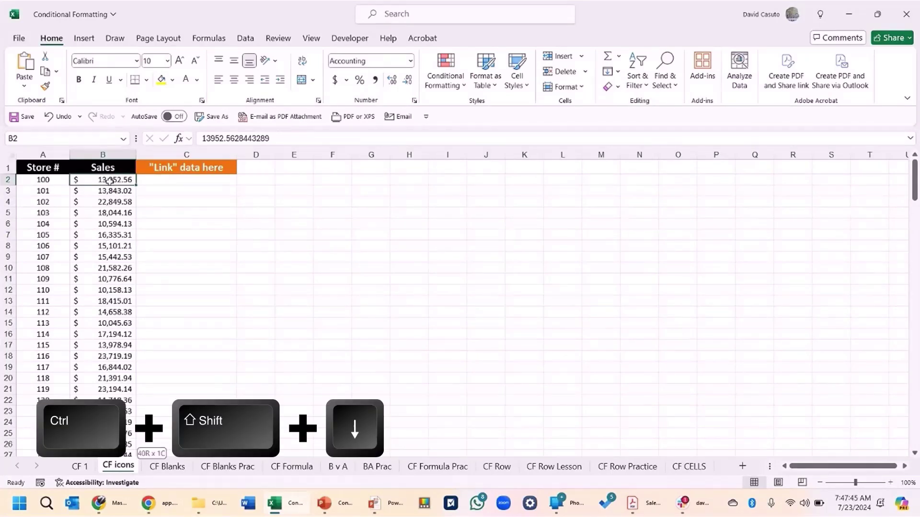
scroll(158, 251, up, 7)
scroll(158, 251, up, 17)
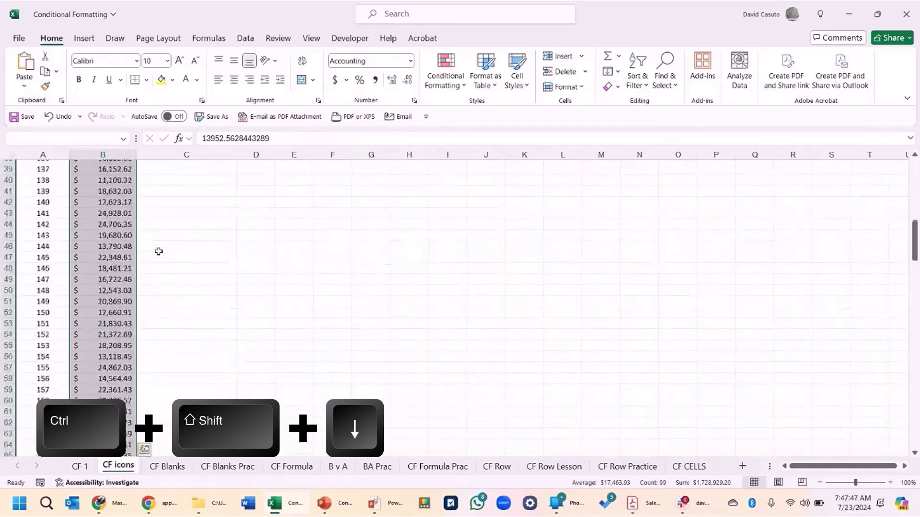
click(440, 76)
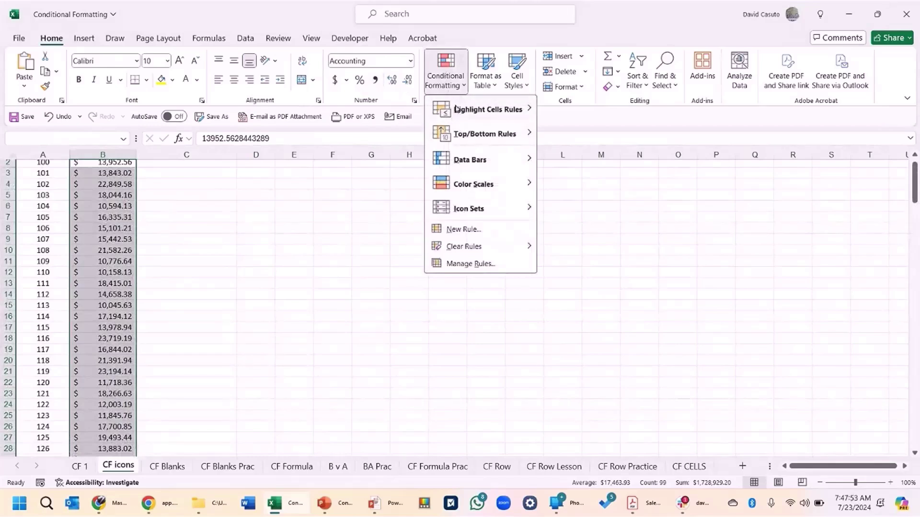
mouse_move(479, 134)
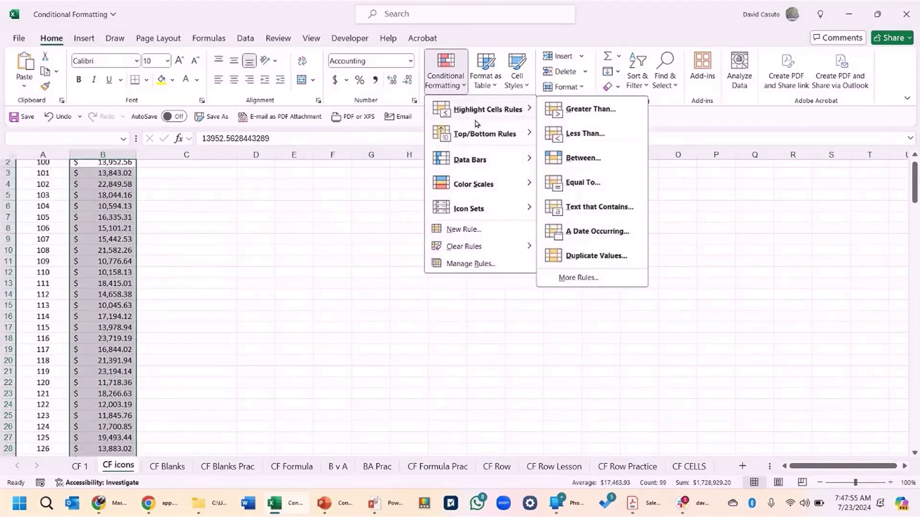
mouse_move(468, 155)
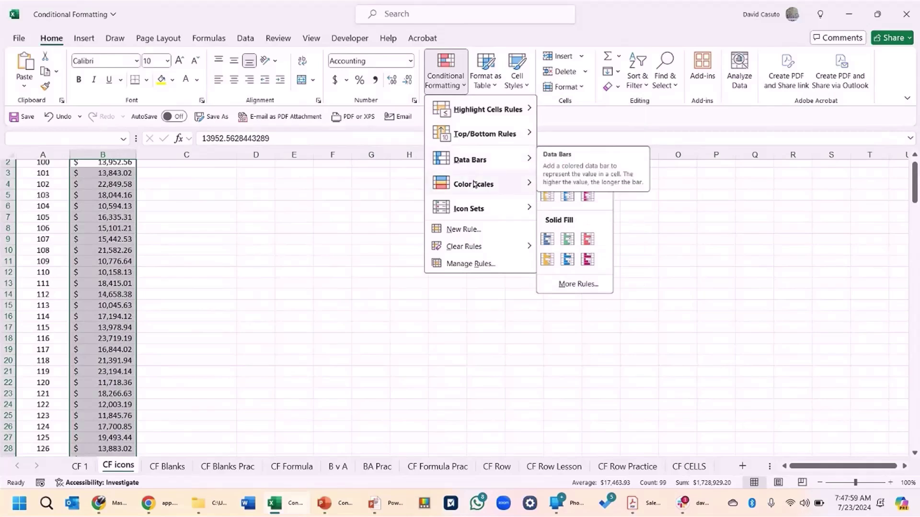
mouse_move(473, 184)
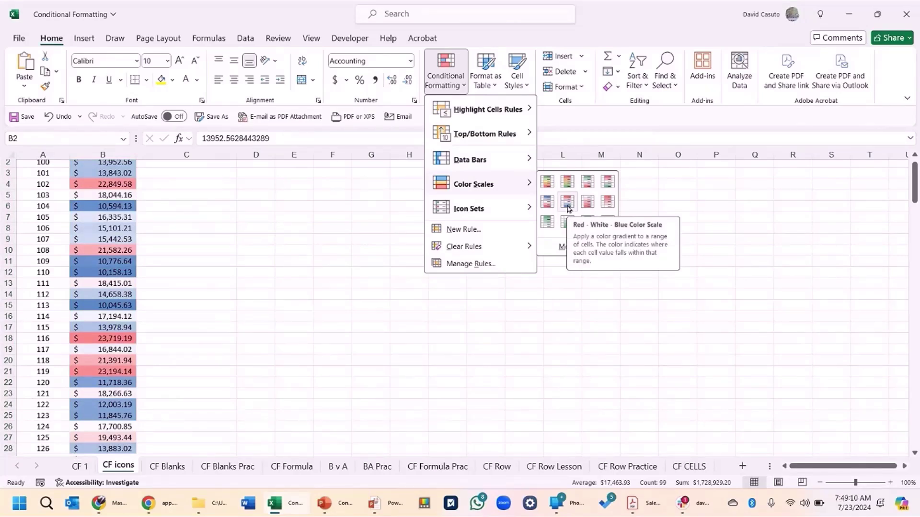
click(550, 186)
Review the color-scaled sales in column B and undo the color scale.
click(220, 261)
scroll(224, 258, up, 2)
scroll(223, 258, down, 4)
scroll(224, 258, up, 3)
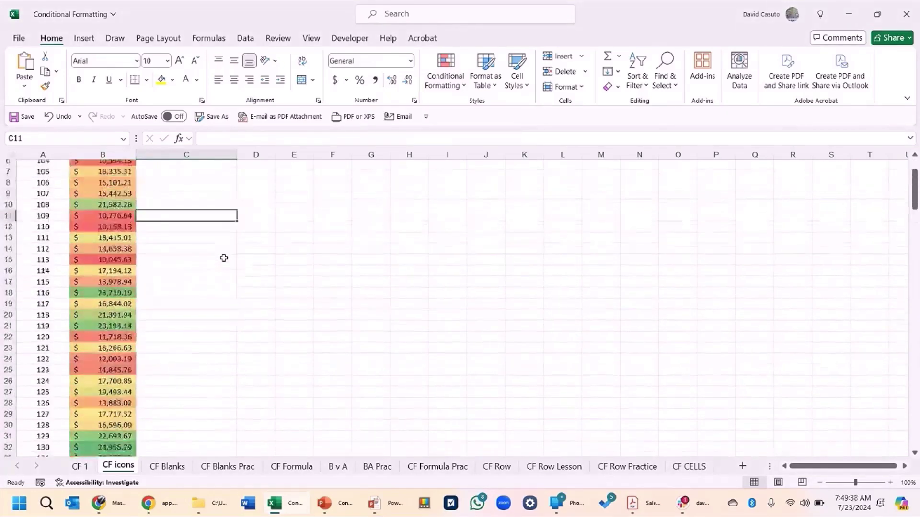
scroll(224, 258, up, 2)
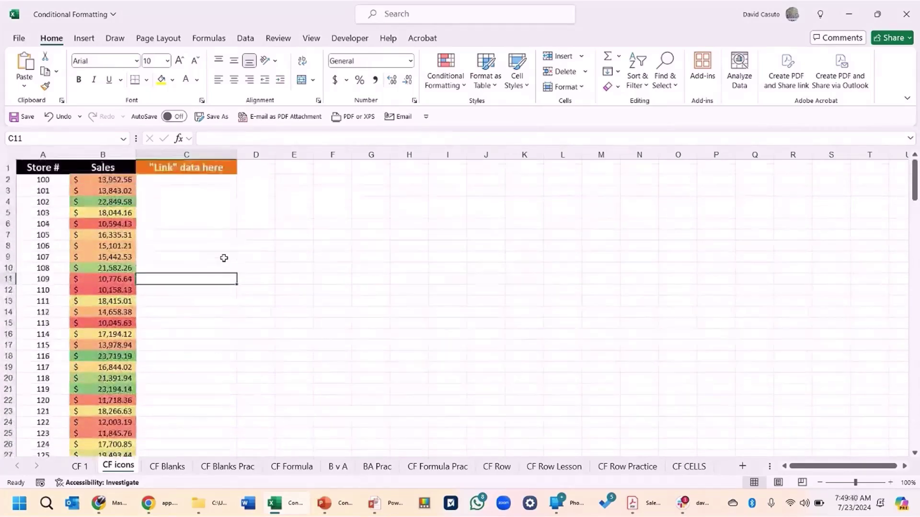
key(ctrl+z)
Preview icon sets such as 3 Signs on the selected sales values and leave the gallery without applying one.
click(442, 84)
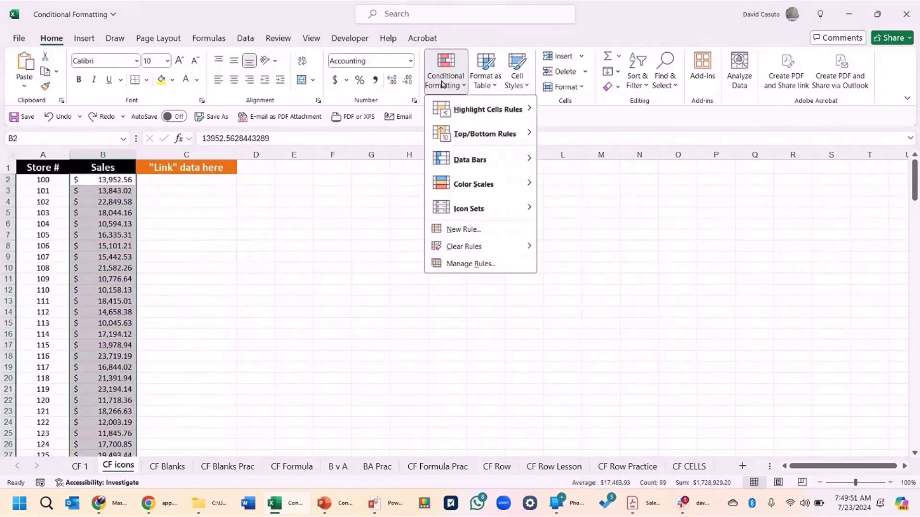
mouse_move(479, 210)
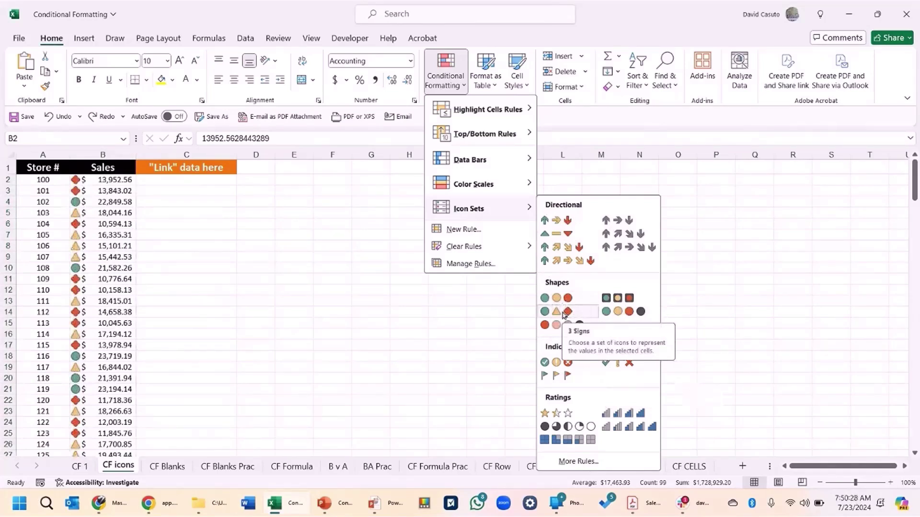
click(176, 182)
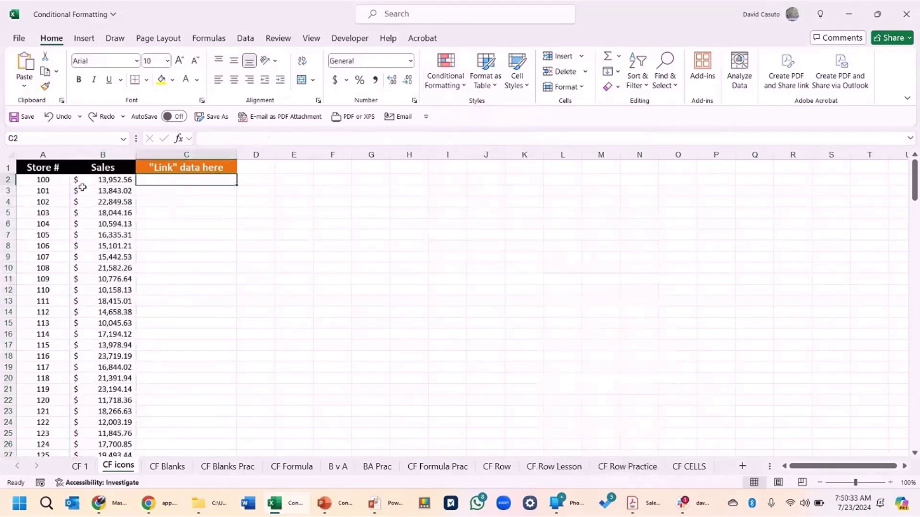
Link C2 to the first store's sales with the formula =B2.
click(103, 181)
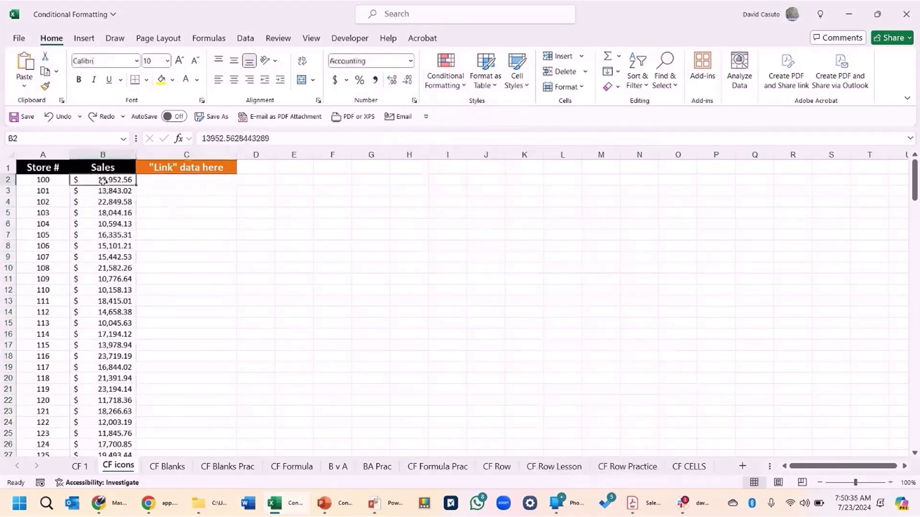
click(168, 184)
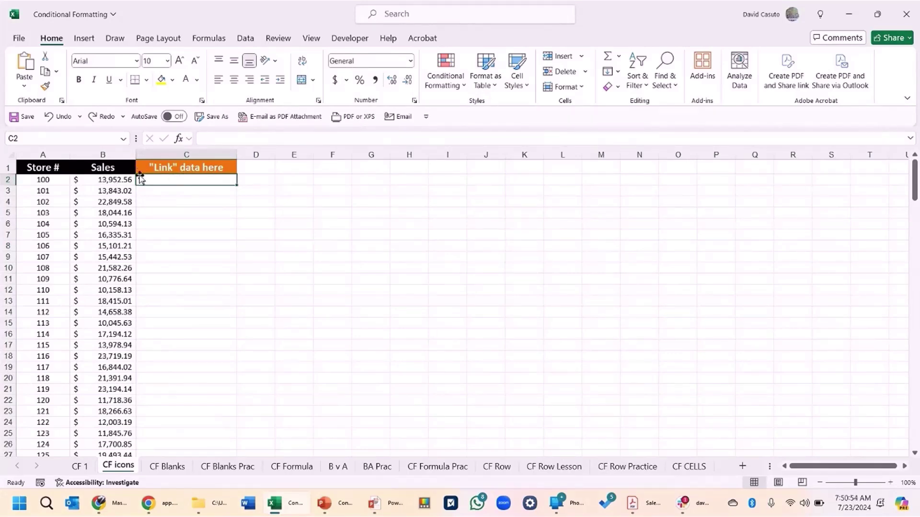
click(108, 180)
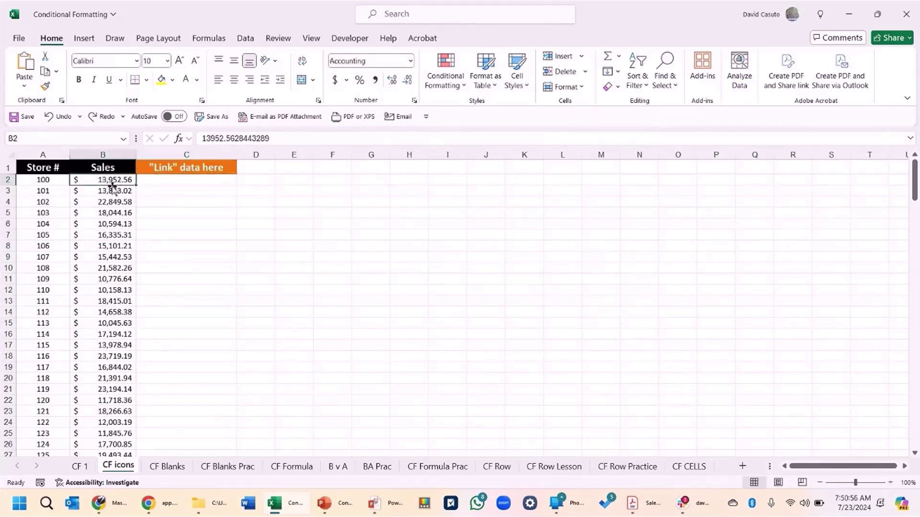
click(168, 181)
double_click(169, 181)
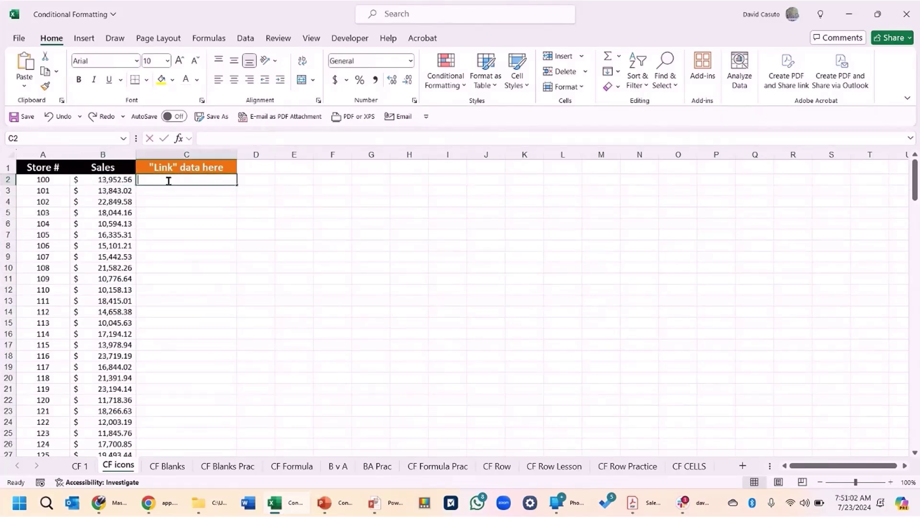
text(=)
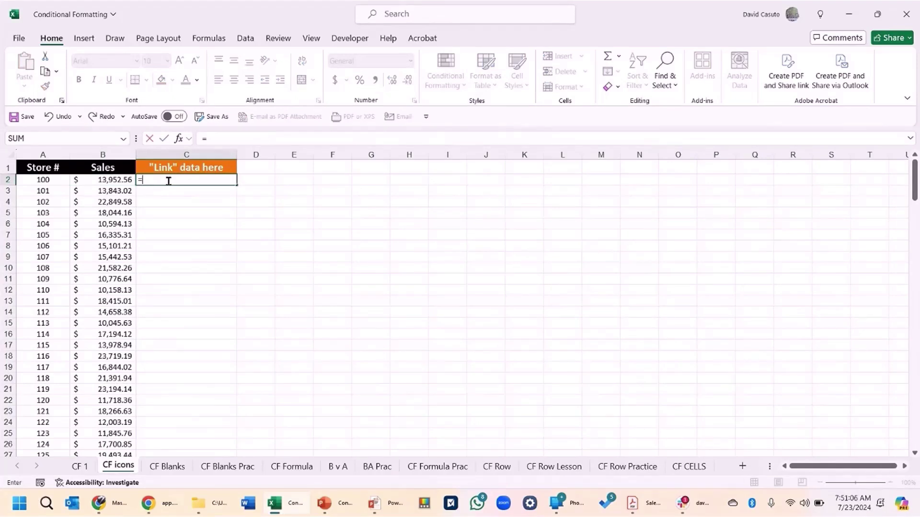
click(113, 180)
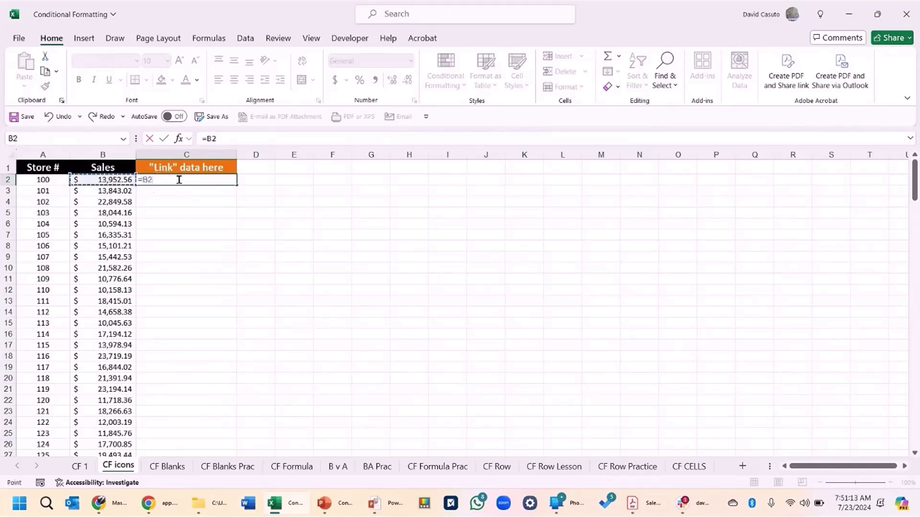
key(Return)
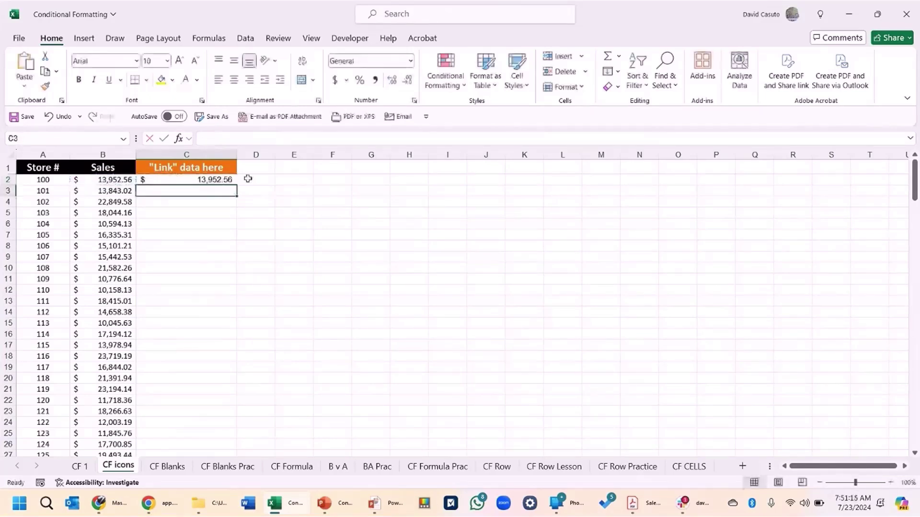
Link C3 to the second store's sales with the formula =B3.
text(=)
click(114, 191)
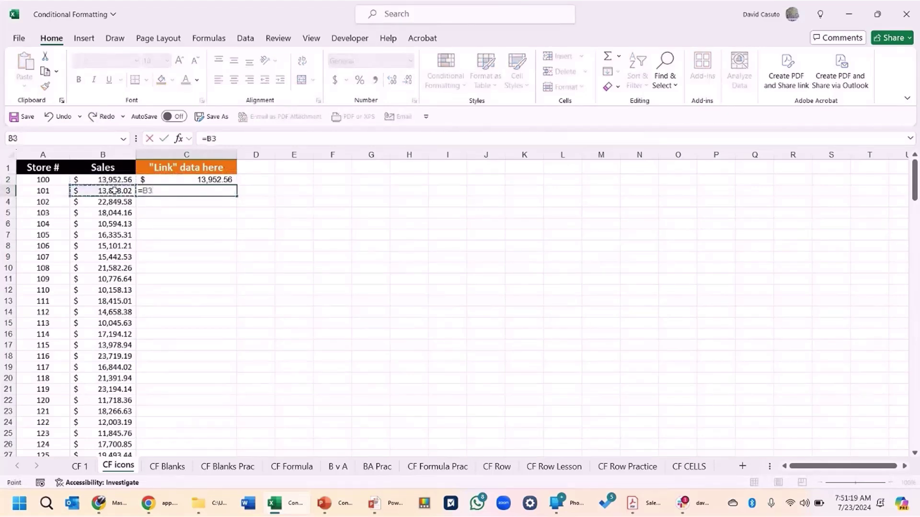
key(Return)
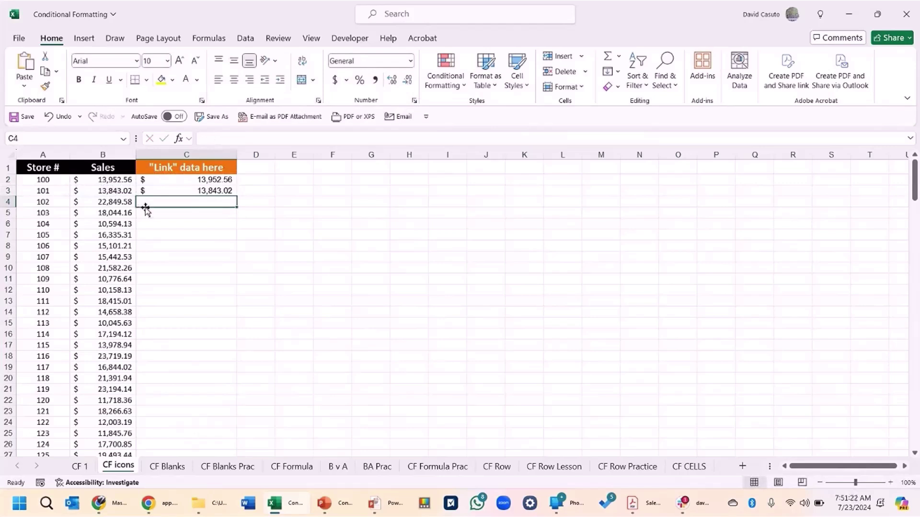
Test the link by entering 40000 as the sales value in B2, and undo that entry.
click(122, 181)
text(40000)
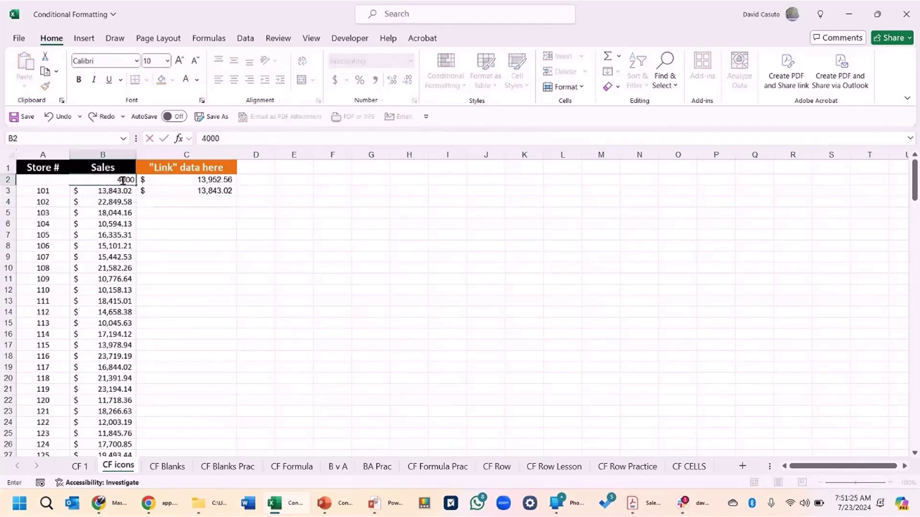
key(Return)
key(ctrl+z)
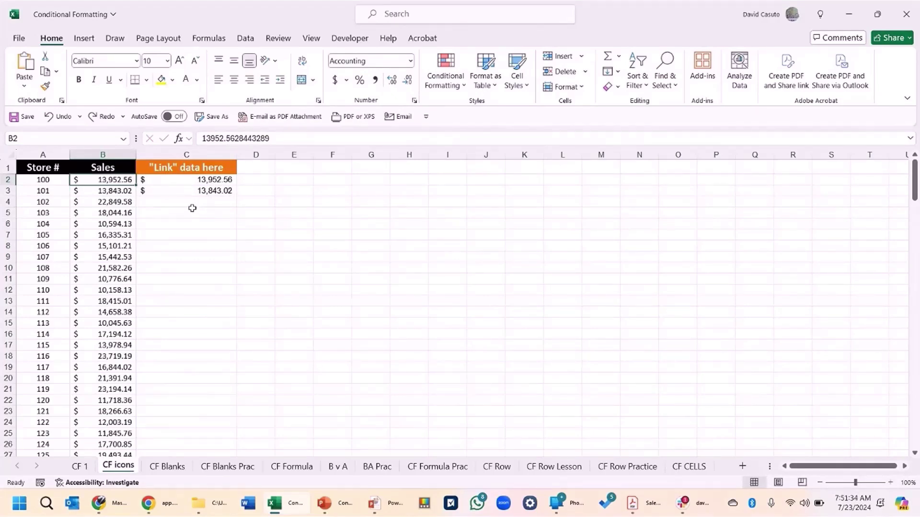
Fill the formula from C3 down to the last store row and slightly narrow column C.
click(216, 190)
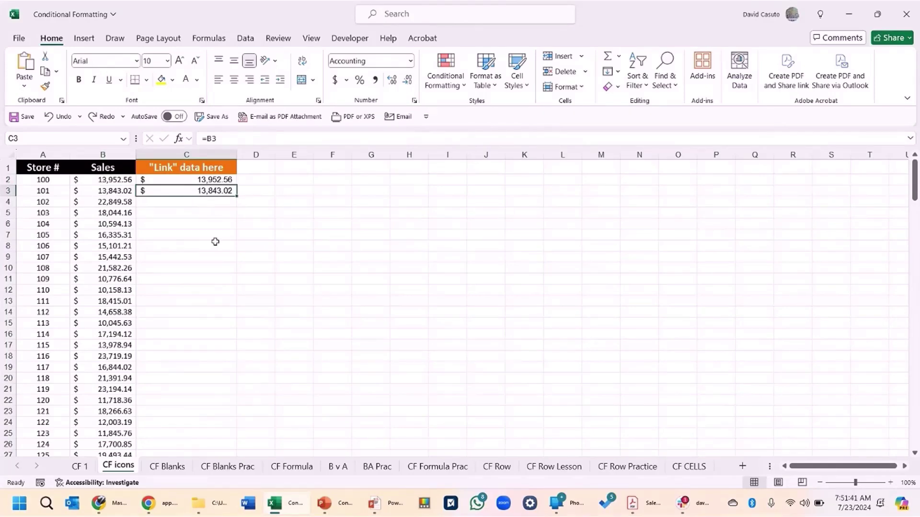
scroll(214, 291, down, 3)
scroll(213, 292, up, 3)
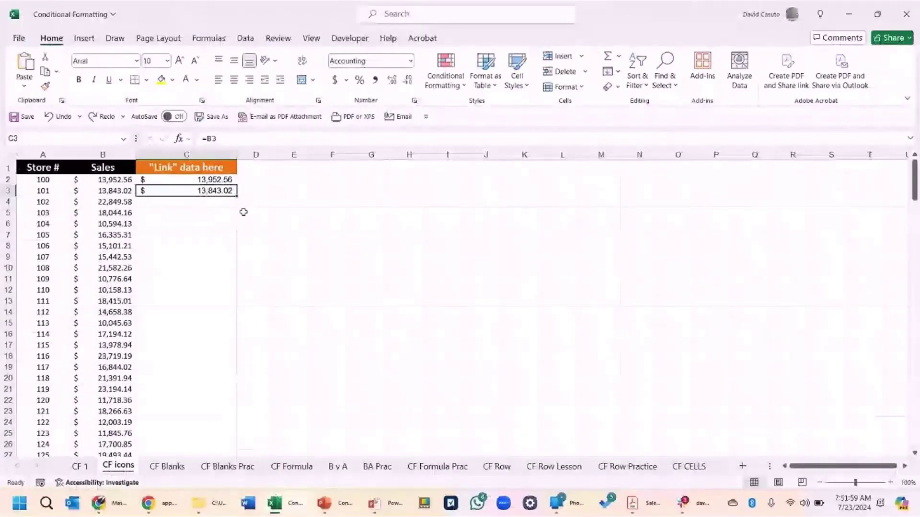
double_click(237, 196)
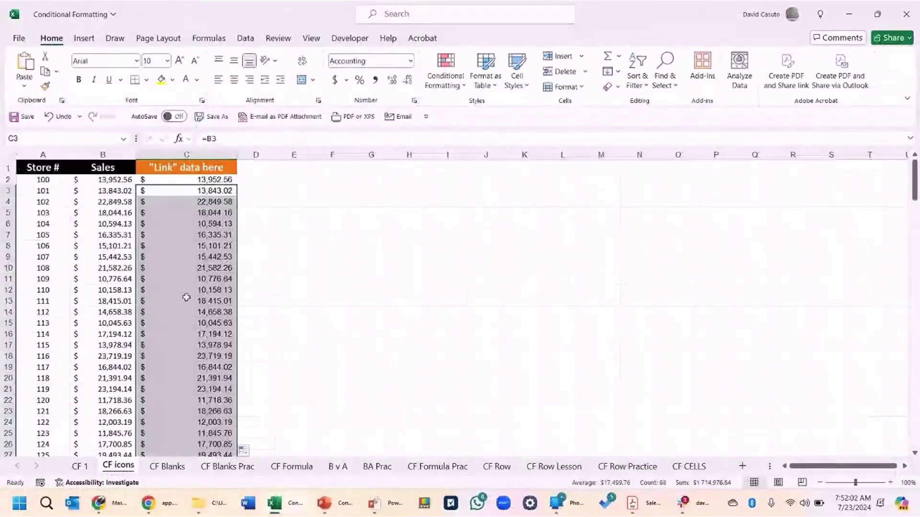
scroll(182, 300, down, 2)
scroll(180, 300, up, 2)
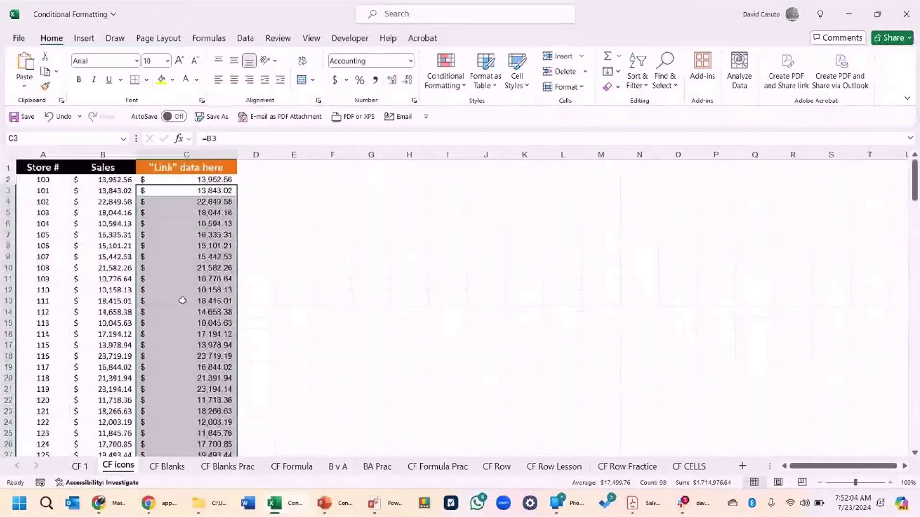
click(187, 279)
drag(237, 155, 230, 158)
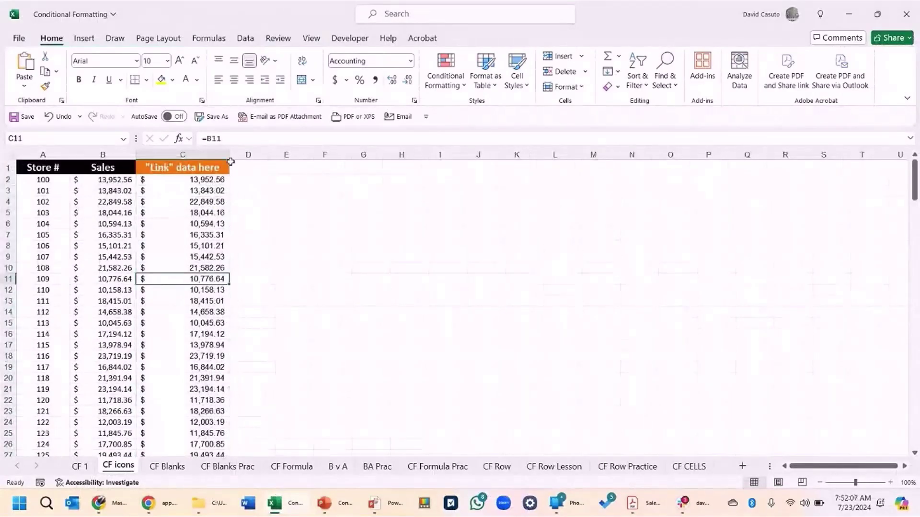
Apply the three traffic lights icon set of plain green, yellow and red circles to the linked values in C2:C100.
click(201, 180)
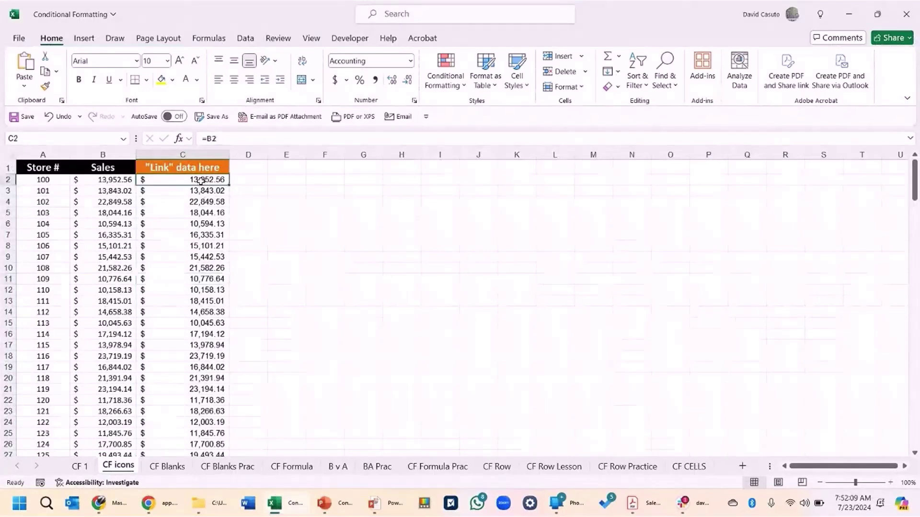
key(ctrl+shift+Down)
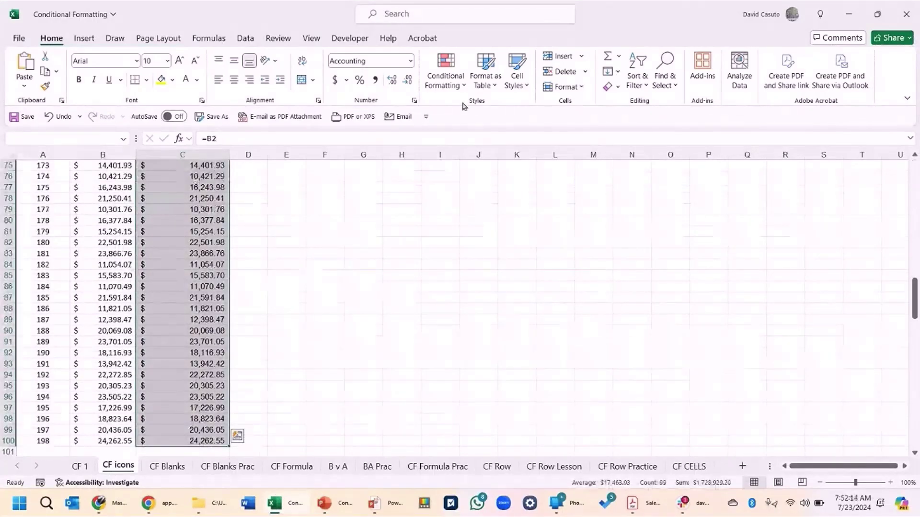
click(441, 71)
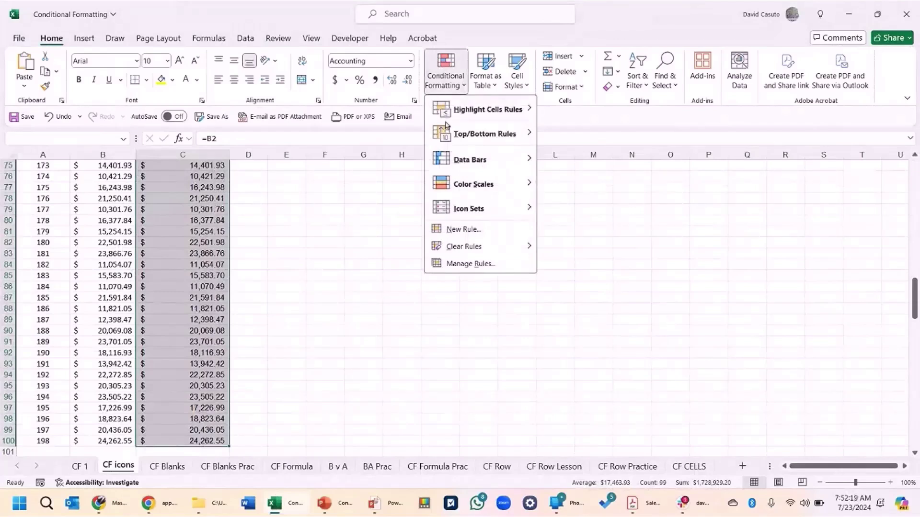
mouse_move(470, 210)
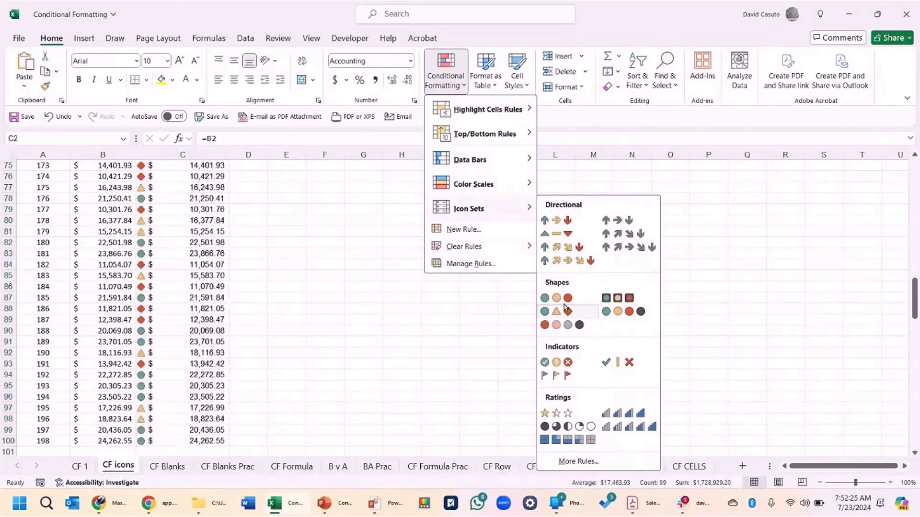
click(622, 311)
scroll(216, 270, up, 14)
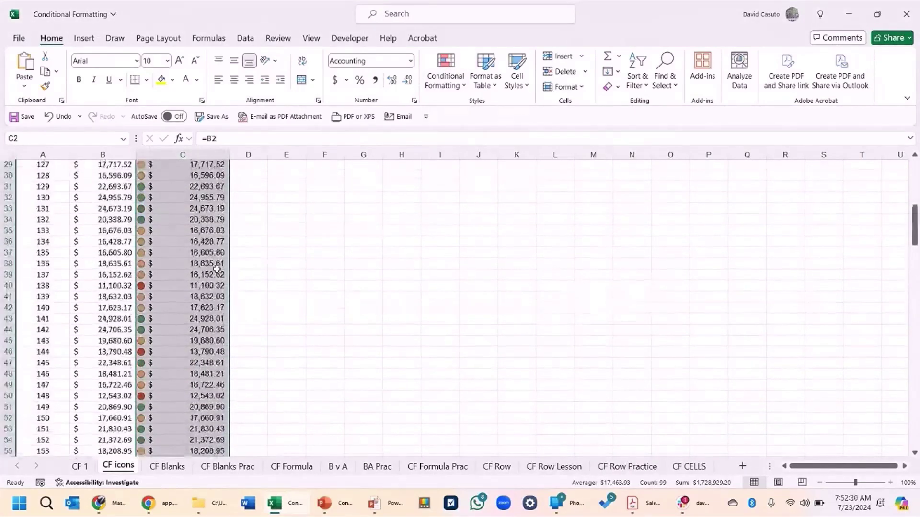
scroll(217, 269, up, 7)
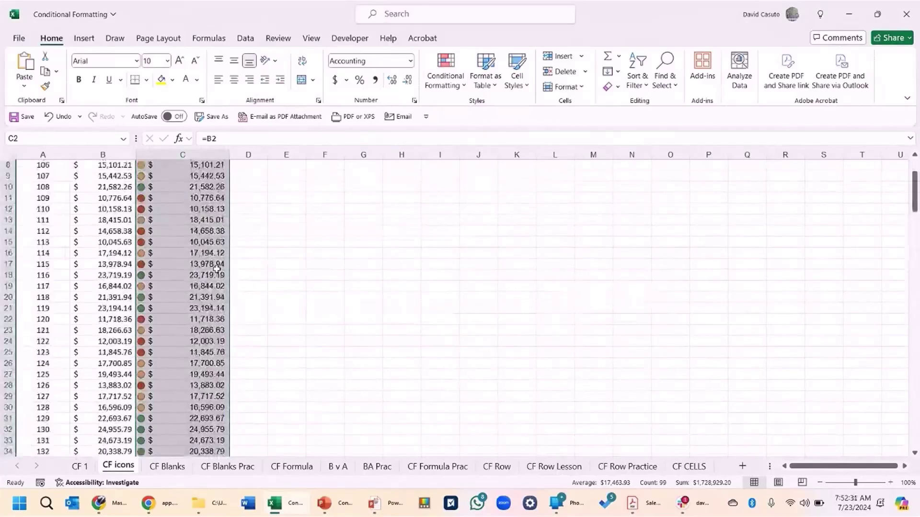
scroll(217, 269, up, 3)
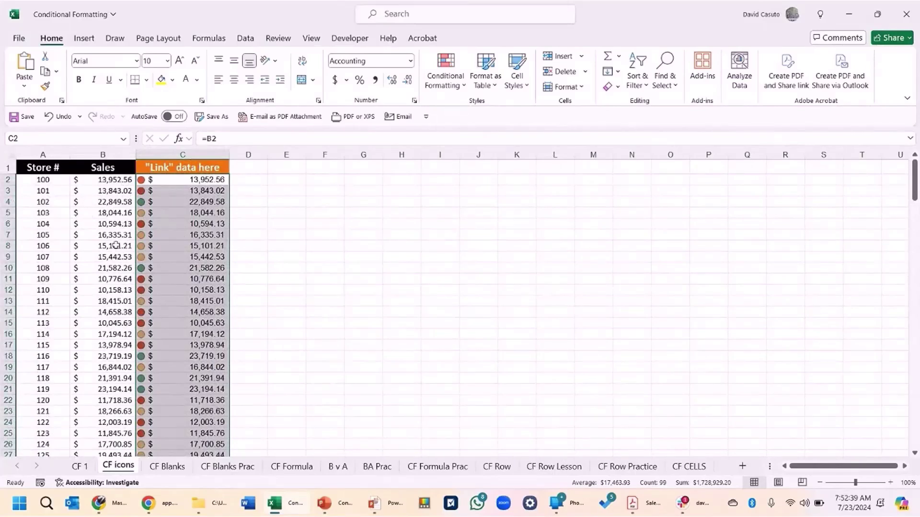
Open the icon set rule applied to C2:C100 for editing and move its dialog clear of the sheet's middle.
click(457, 85)
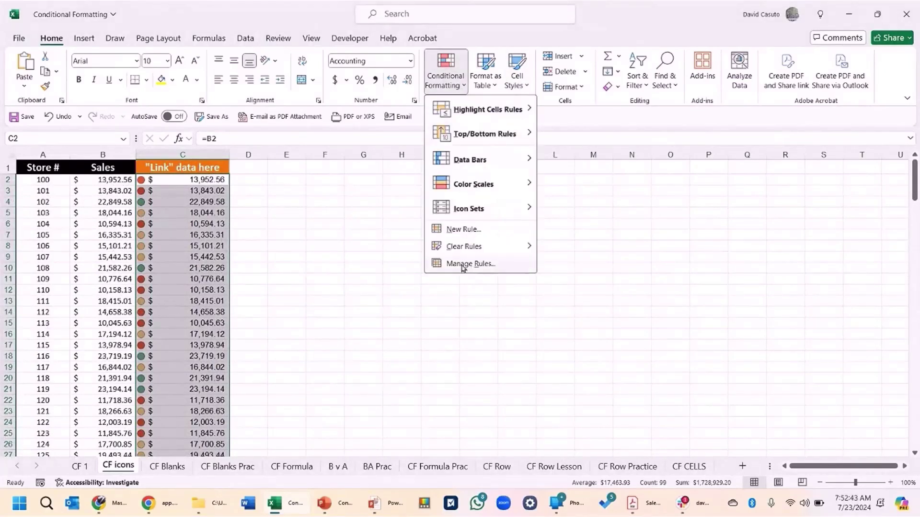
click(462, 267)
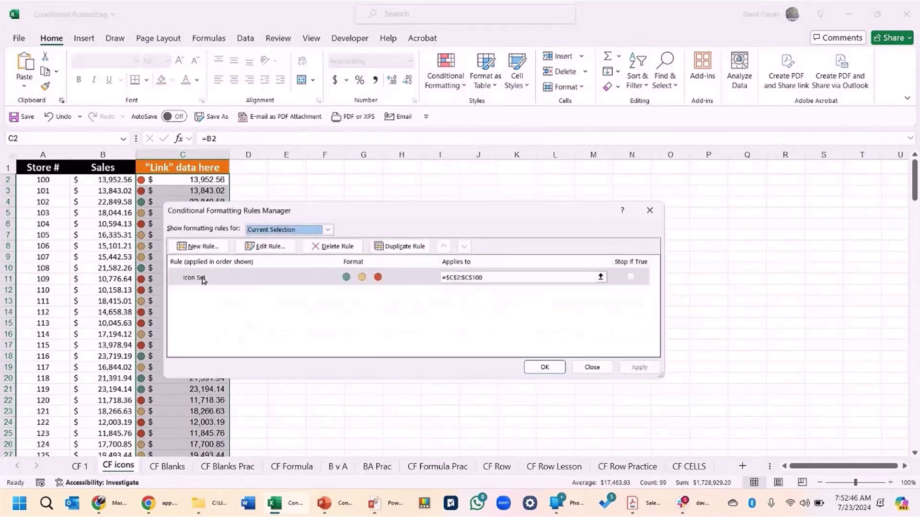
click(270, 247)
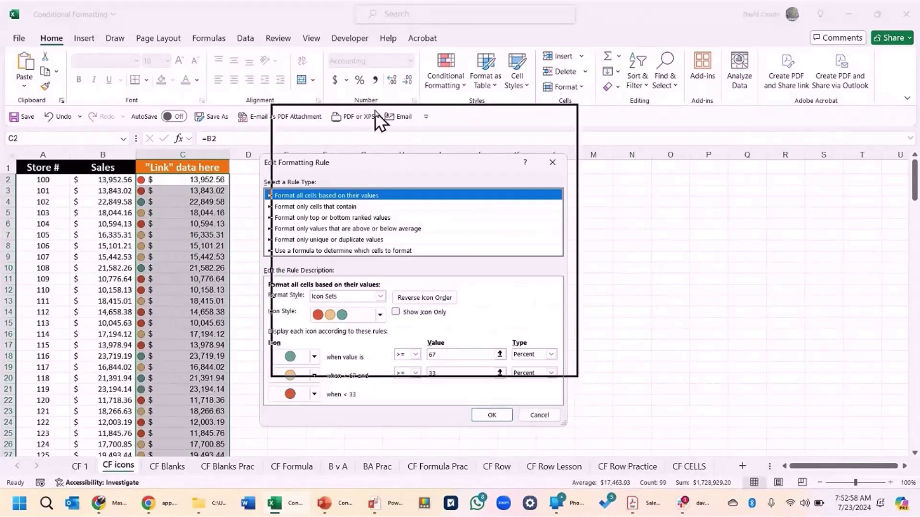
drag(376, 118, 377, 117)
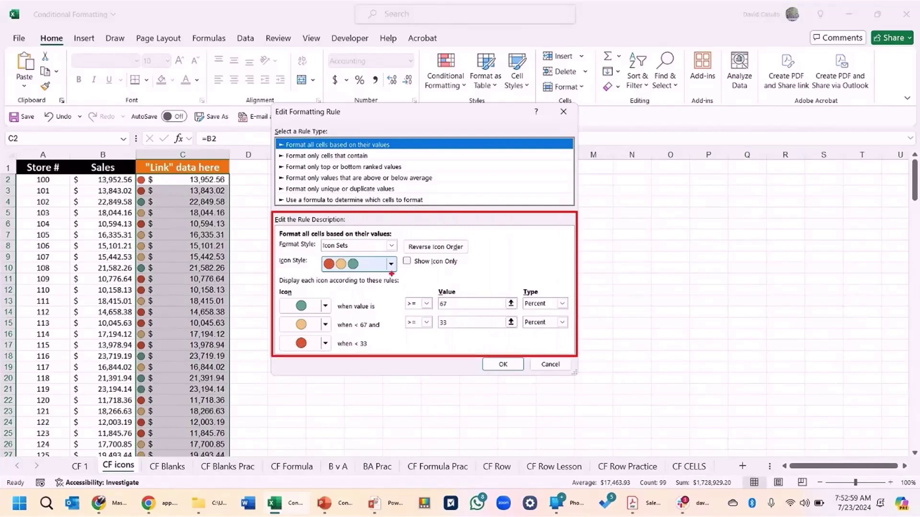
drag(318, 256, 286, 292)
drag(401, 276, 442, 284)
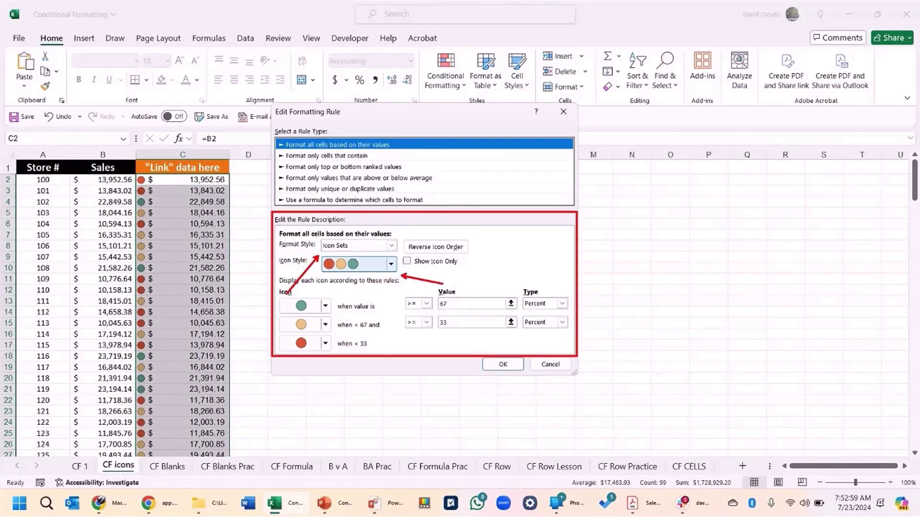
key(e)
drag(266, 282, 343, 363)
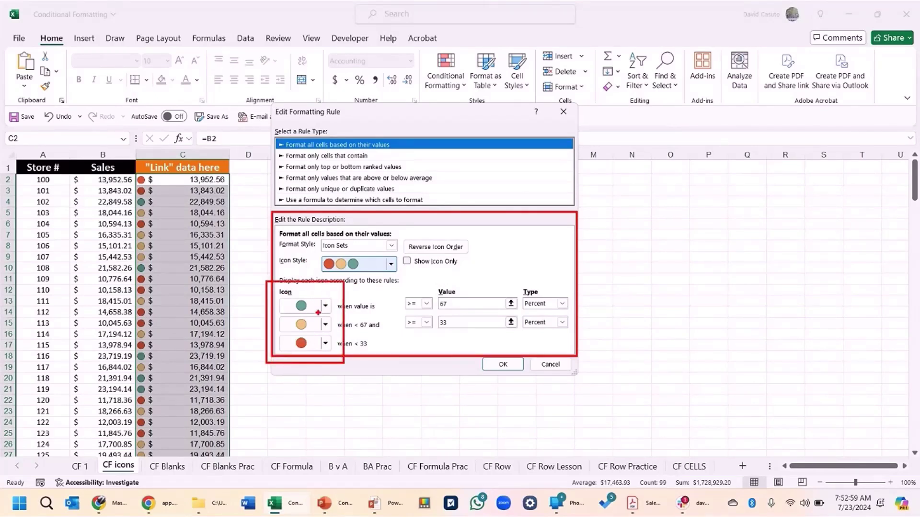
mouse_move(401, 282)
mouse_down()
mouse_move(442, 327)
mouse_move(579, 336)
mouse_up()
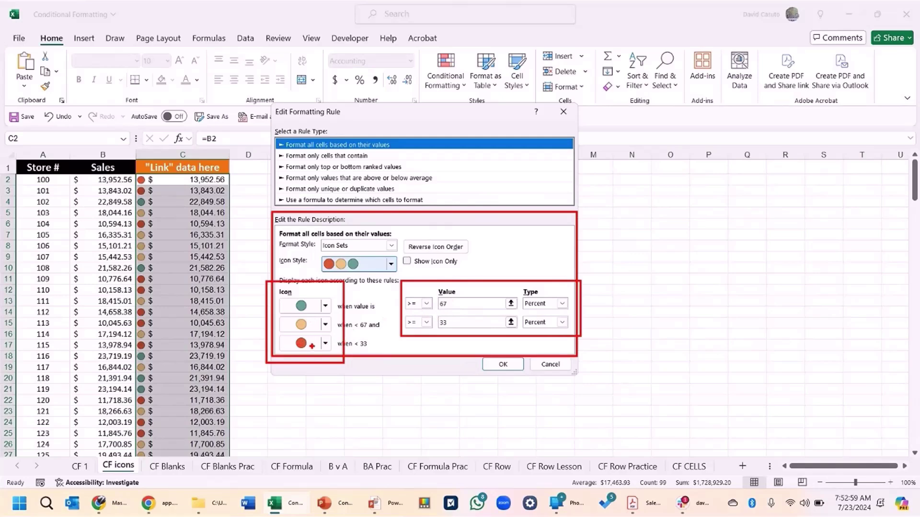
mouse_move(453, 301)
mouse_down()
mouse_move(473, 293)
mouse_move(472, 312)
mouse_up()
key(Escape)
Change the rule's icon style to the three circled symbols: red cross, yellow exclamation mark and green check.
click(391, 264)
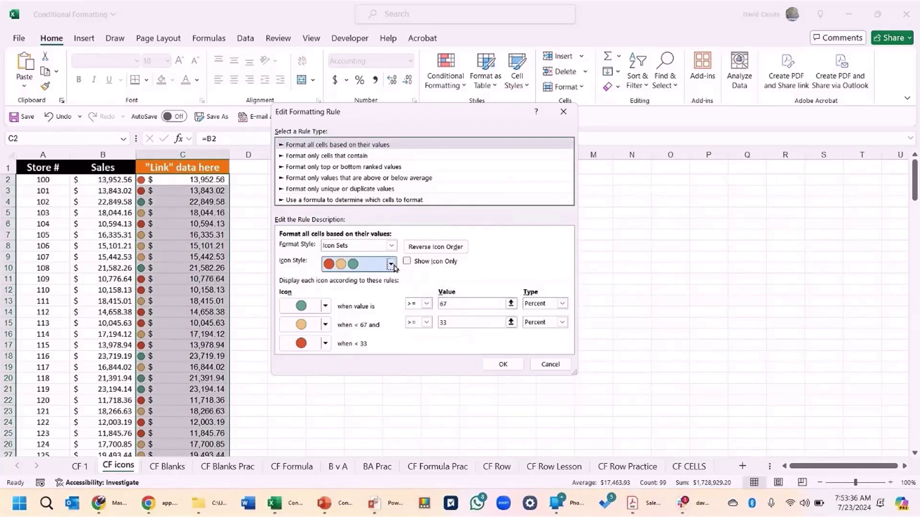
mouse_move(392, 307)
mouse_down()
mouse_move(391, 326)
mouse_move(391, 305)
mouse_up()
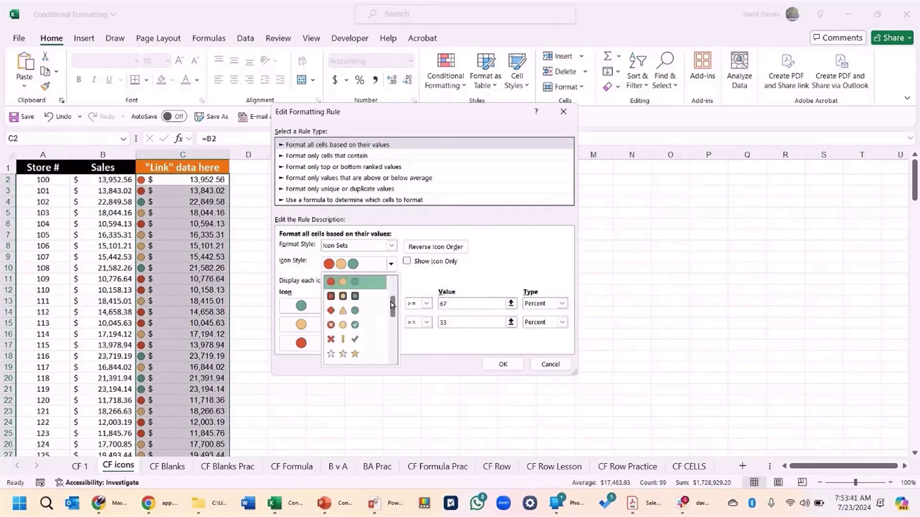
click(354, 325)
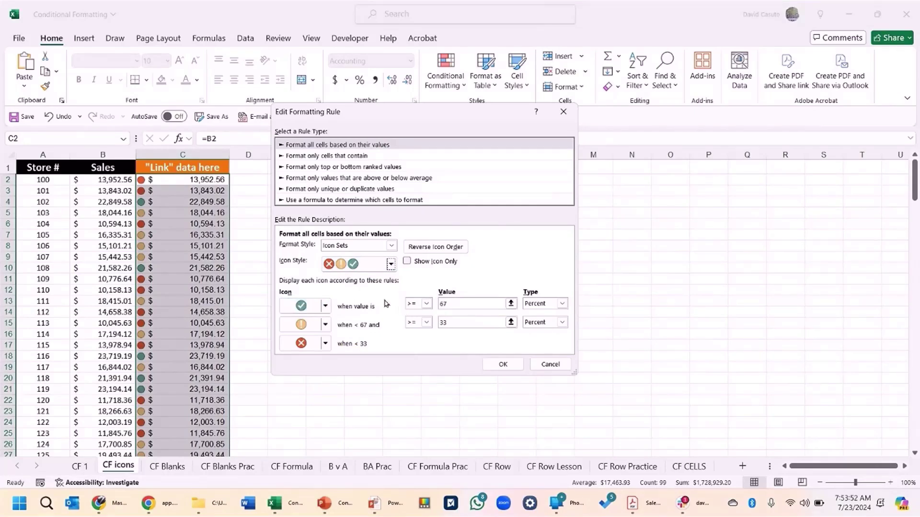
Customize the rule's icons with a green flag for the highest values and a yellow triangle for the middle values.
click(325, 306)
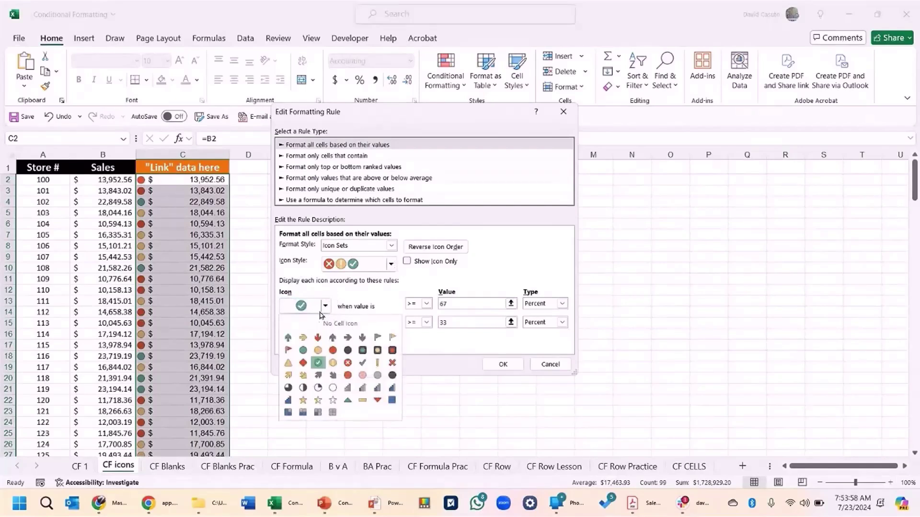
click(378, 337)
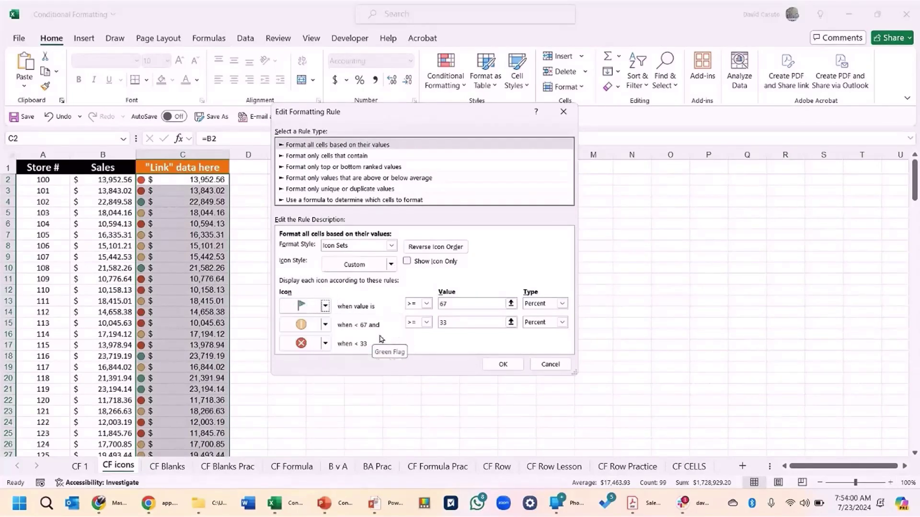
click(326, 325)
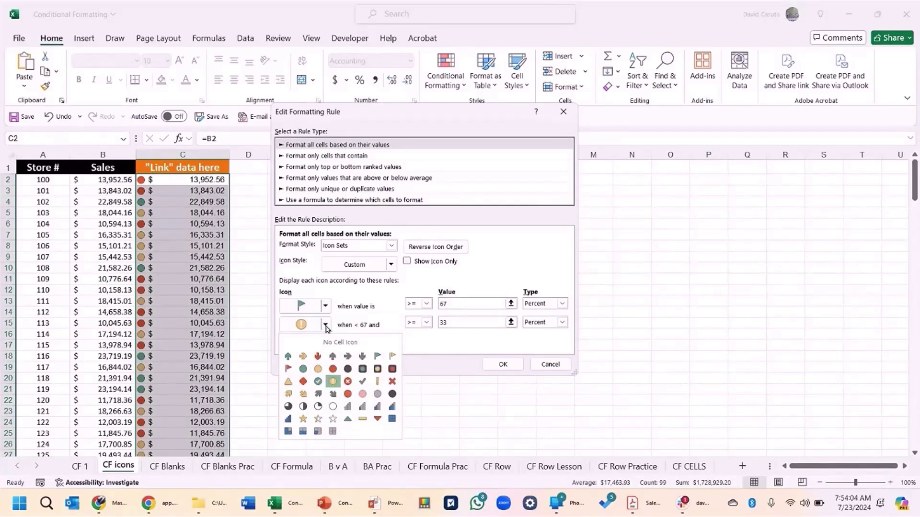
click(288, 383)
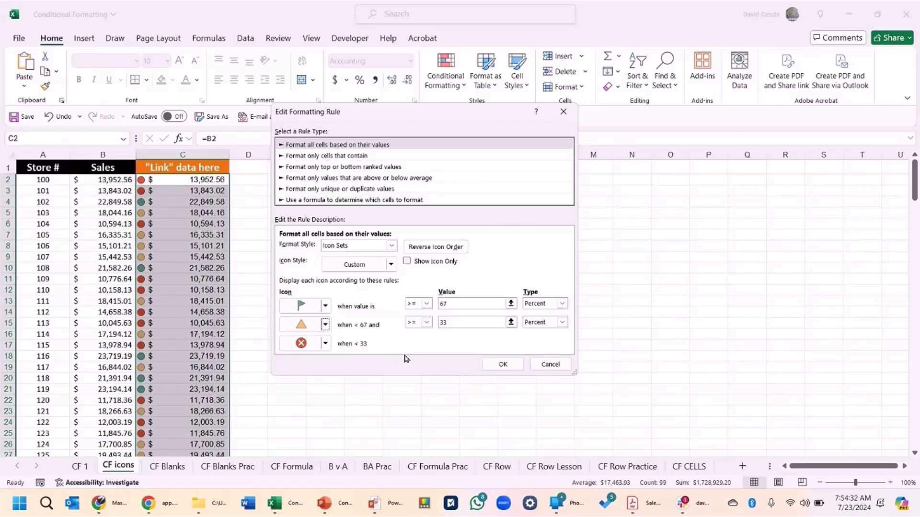
Set the icon set rule to show icons only and apply it to the linked values.
click(407, 261)
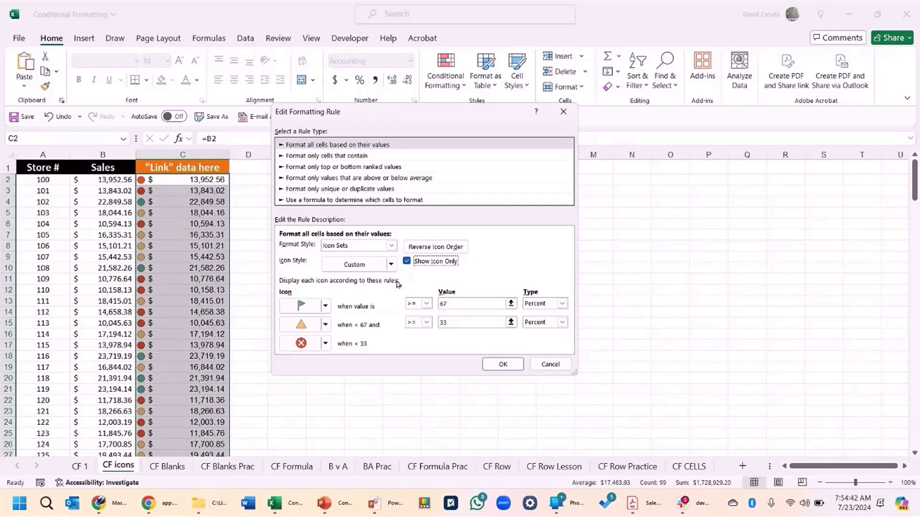
click(502, 366)
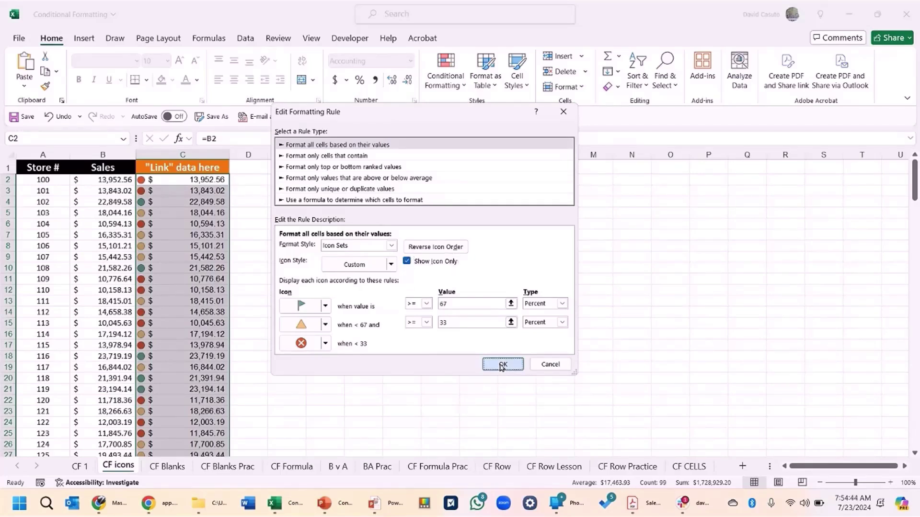
click(637, 367)
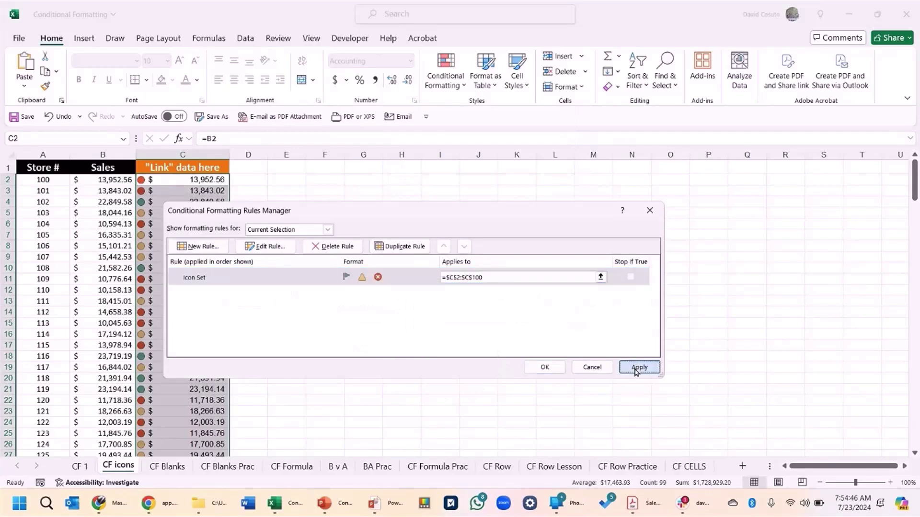
drag(357, 212, 476, 189)
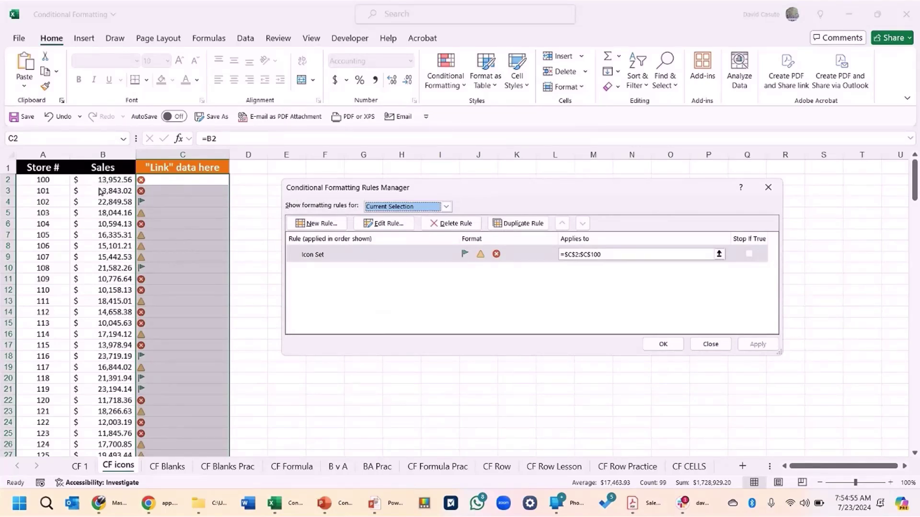
click(662, 344)
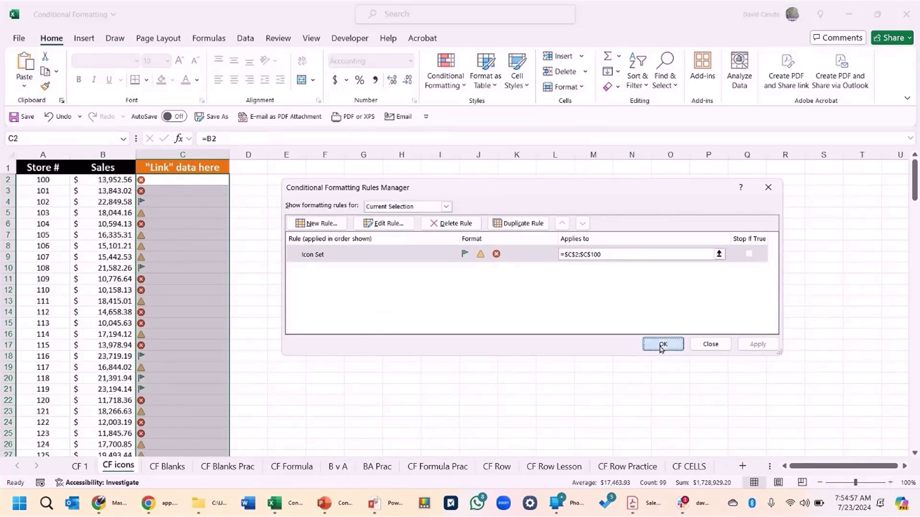
Test the icons by entering 27,000 as the sales value in B2 and 8000 in B5.
click(103, 180)
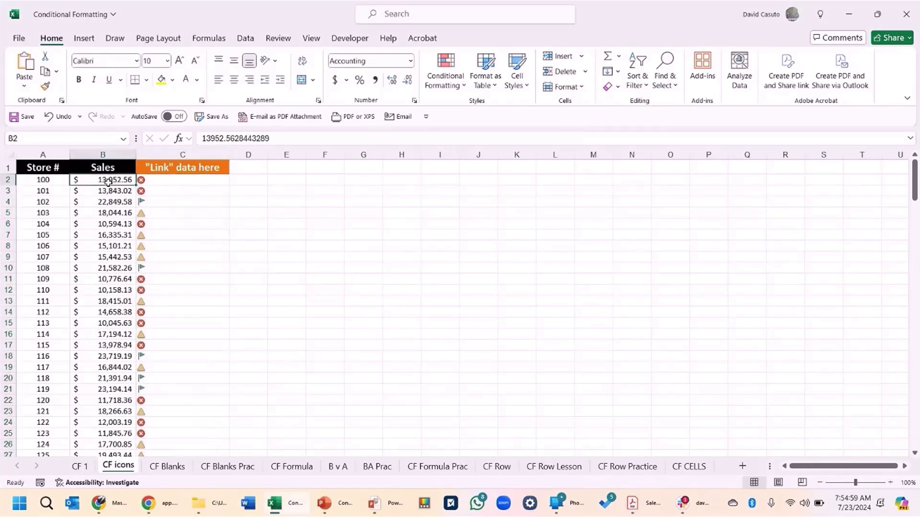
text(27,0)
text(000)
key(Return)
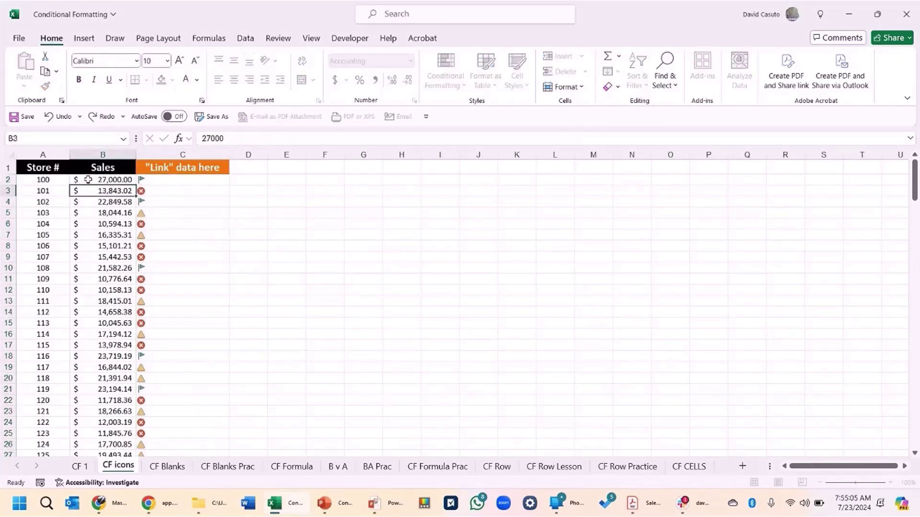
click(111, 213)
text(8000)
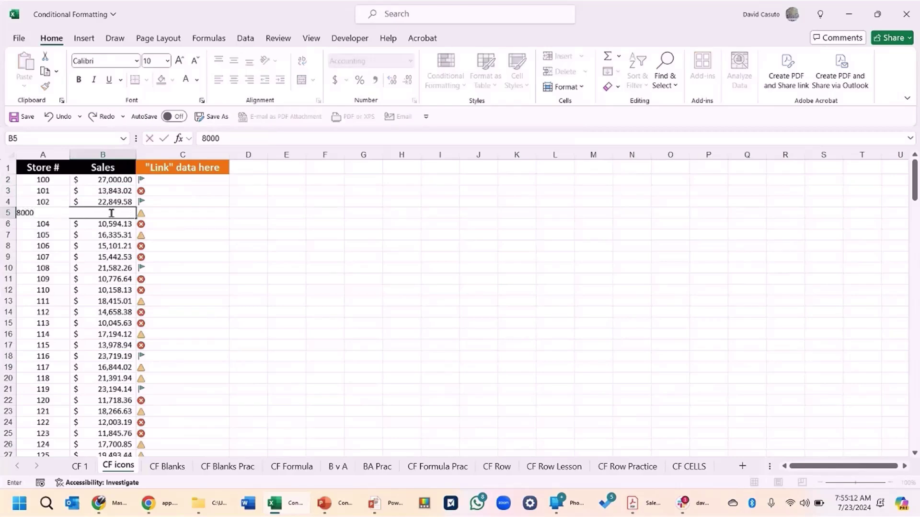
key(Return)
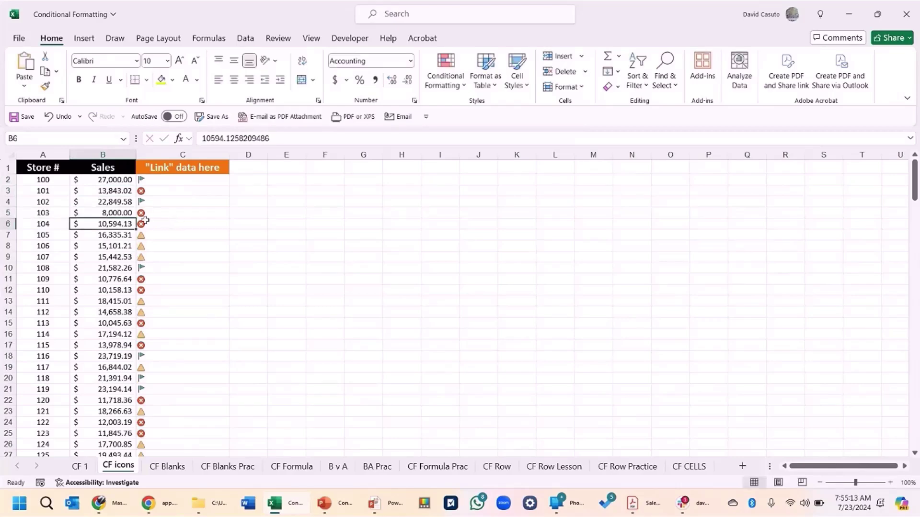
scroll(123, 252, down, 4)
scroll(123, 253, up, 4)
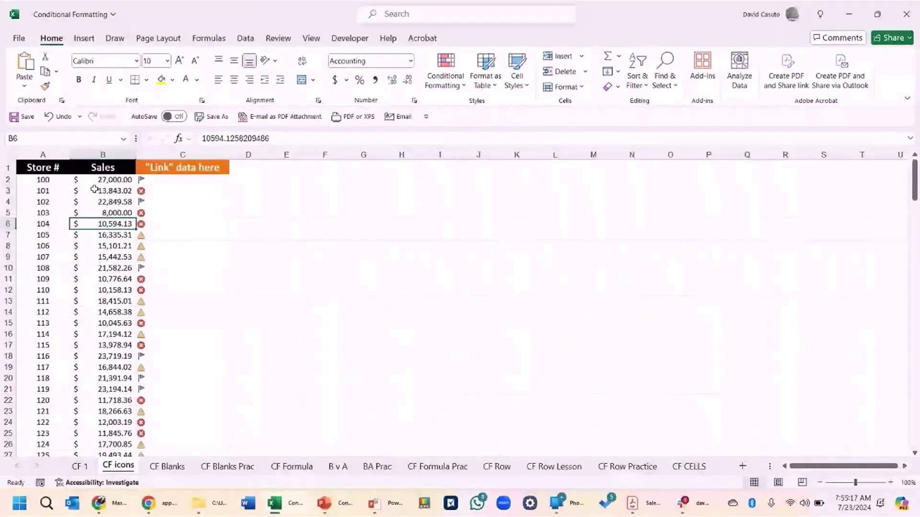
Change the format style of the rule on C2:C100 from icon sets to Data Bar and apply it.
click(151, 180)
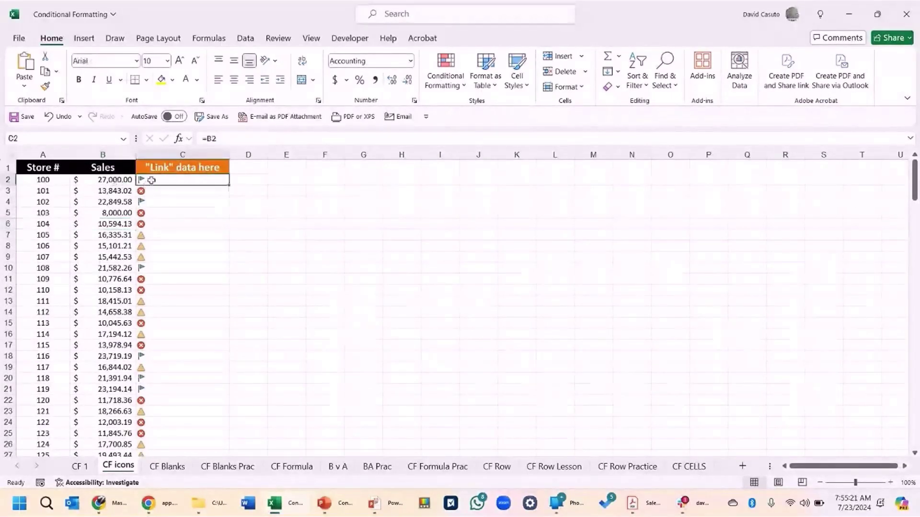
key(ctrl+shift+Down)
click(445, 76)
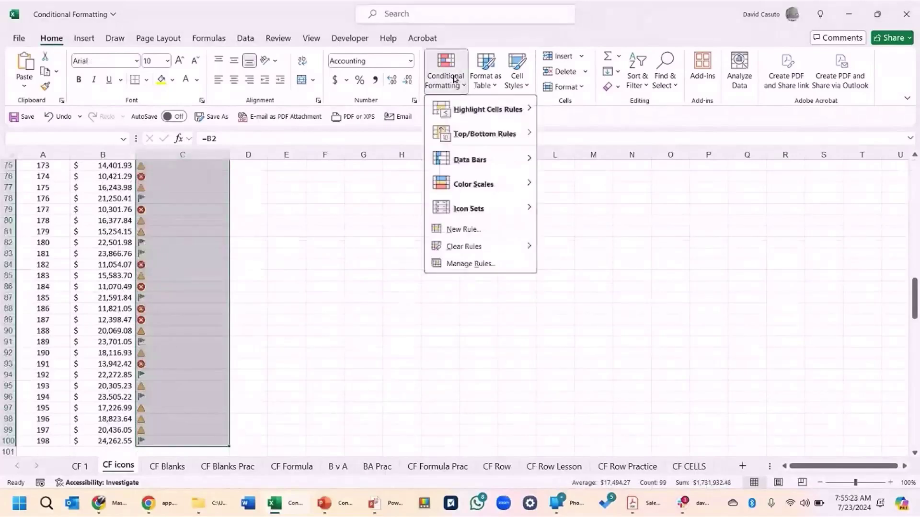
click(471, 263)
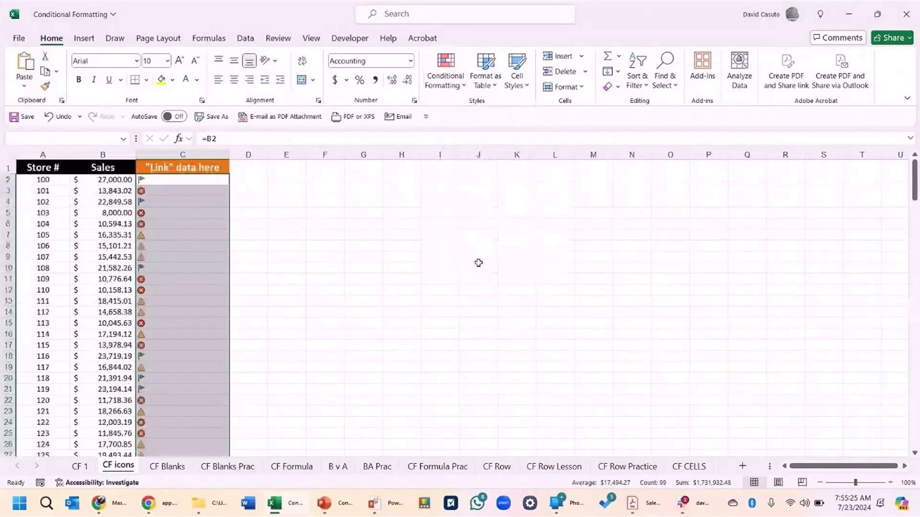
click(395, 256)
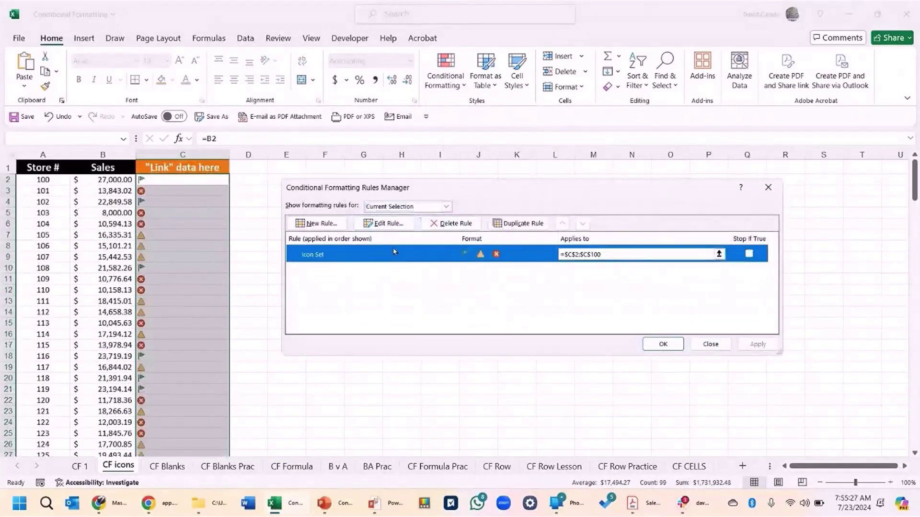
click(389, 224)
click(498, 273)
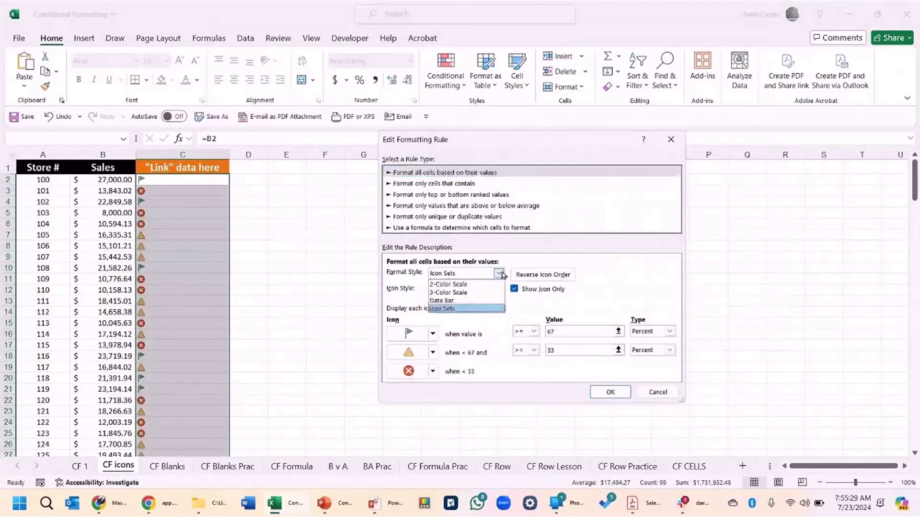
click(441, 300)
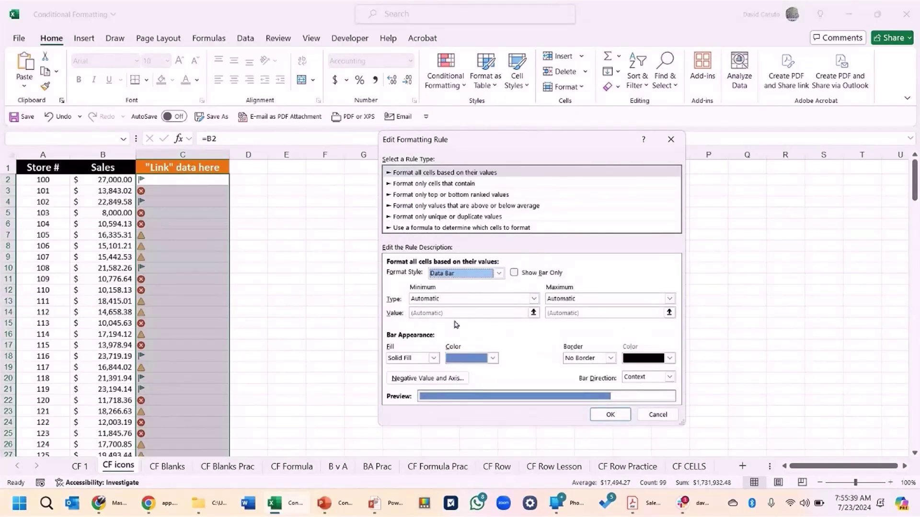
click(611, 415)
click(757, 344)
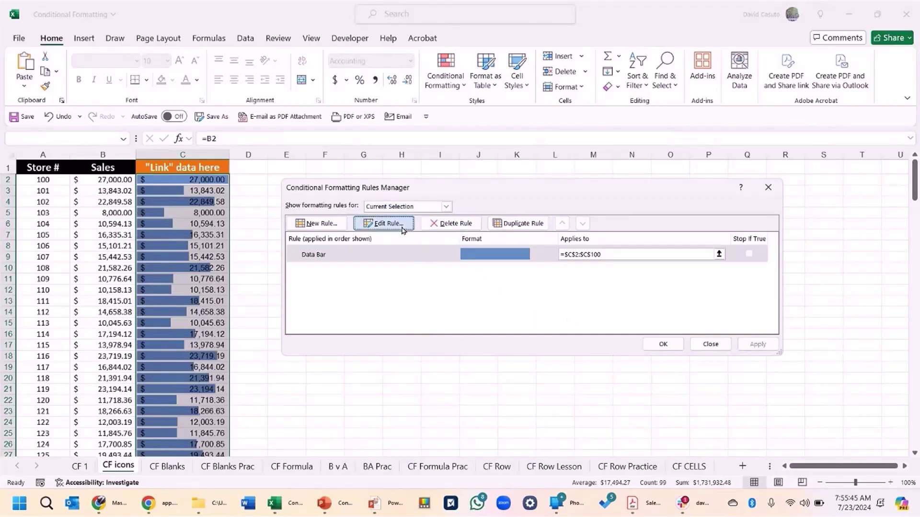
Set the data bar rule to show bars only, hiding the linked sales numbers, and apply it.
click(383, 223)
click(514, 261)
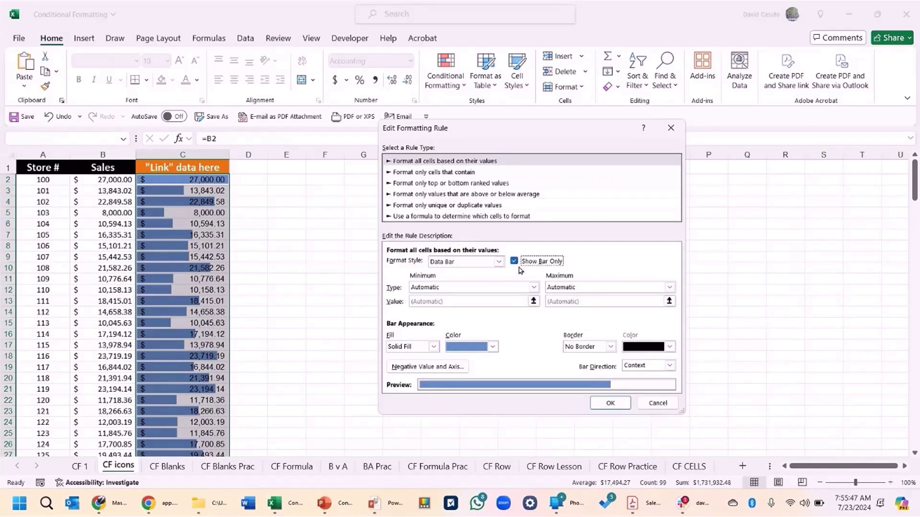
click(610, 404)
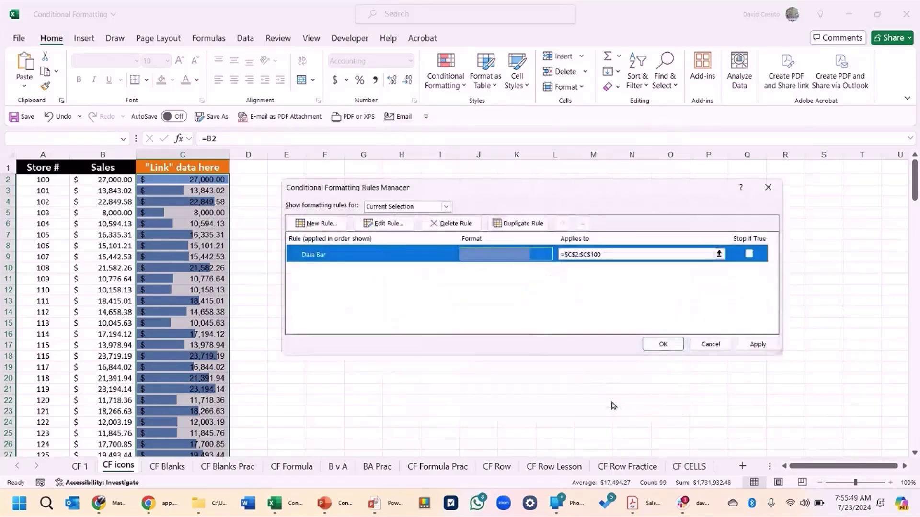
click(757, 344)
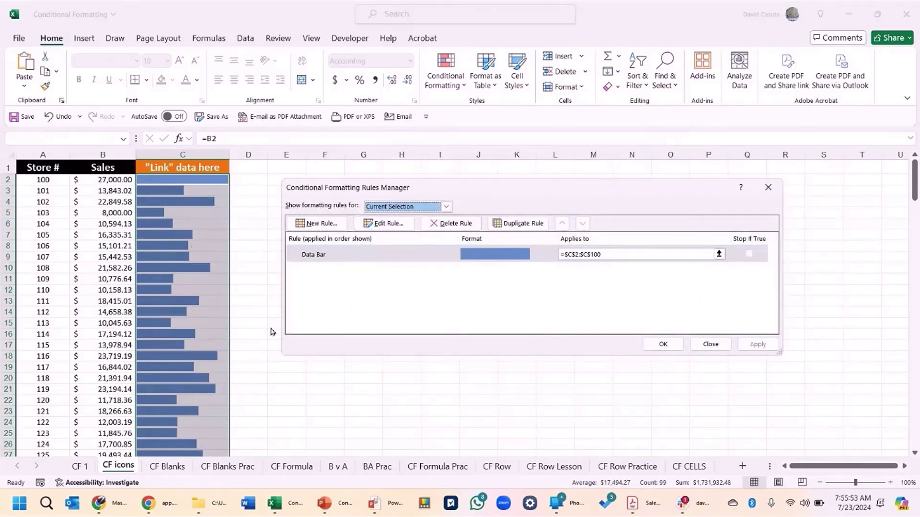
Edit the data bar rule to use a Number maximum of 50000 and apply it to the linked sales.
click(380, 224)
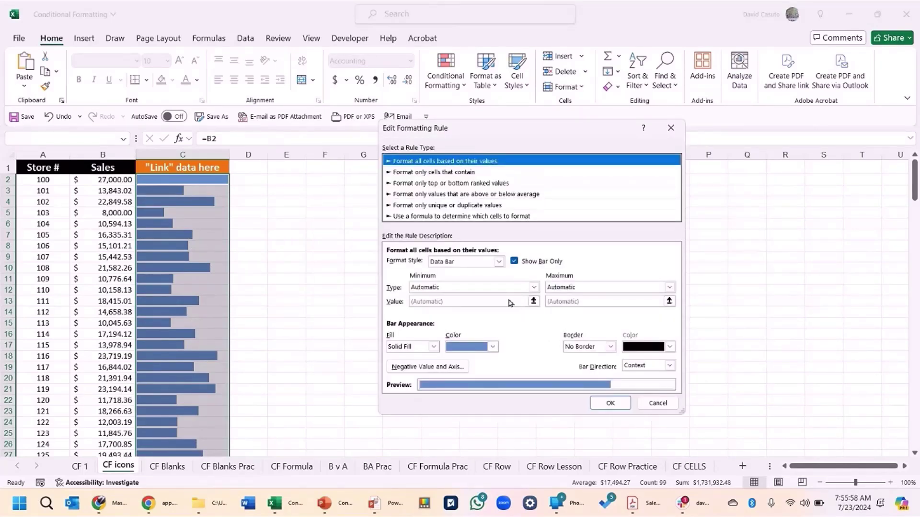
click(533, 287)
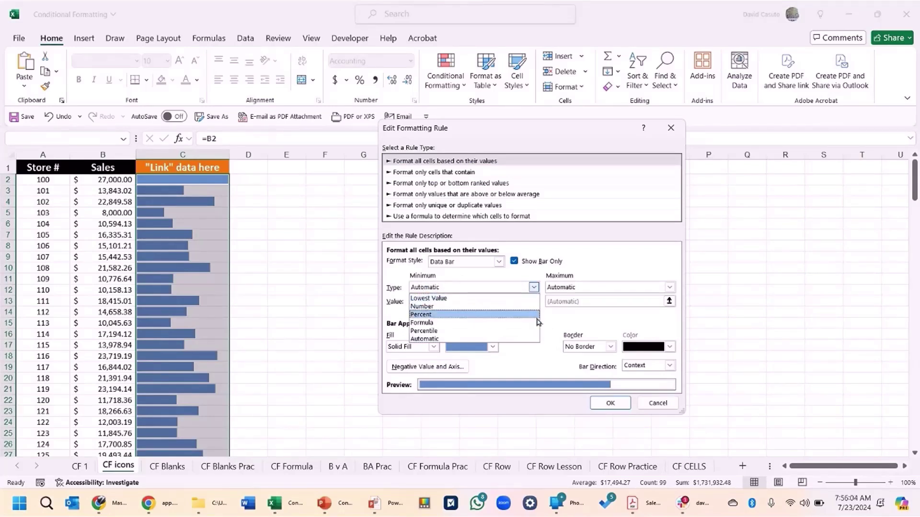
click(565, 316)
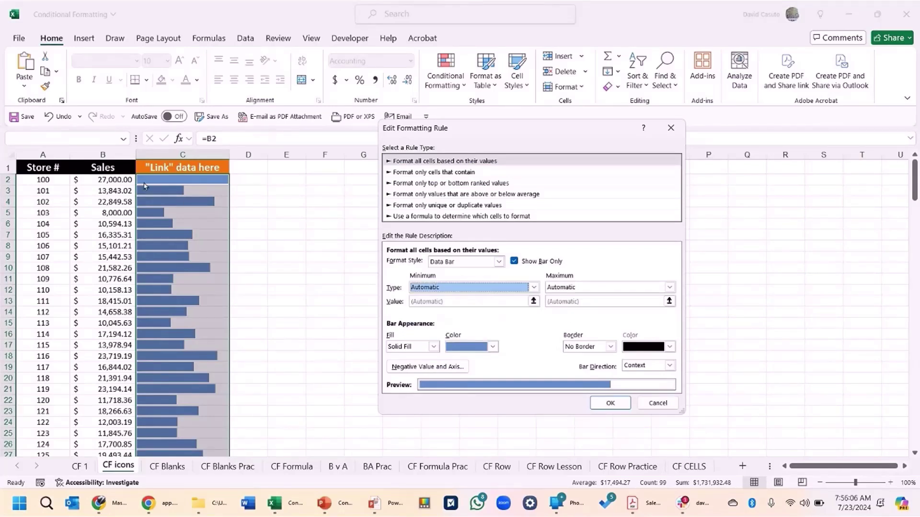
click(669, 286)
click(582, 305)
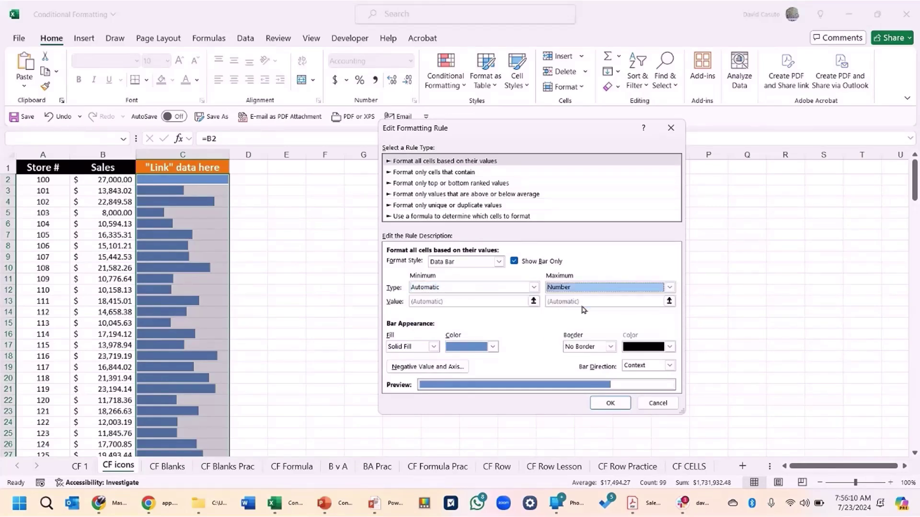
click(558, 301)
text(50000)
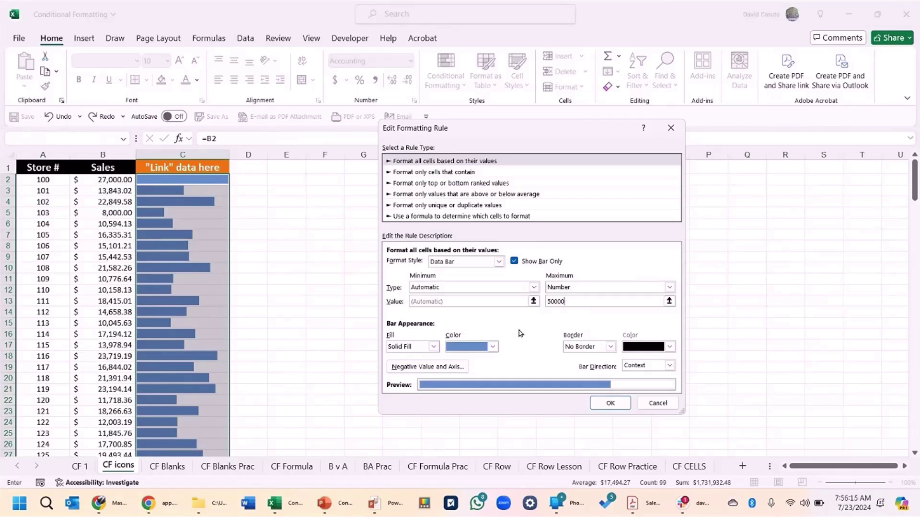
key(Return)
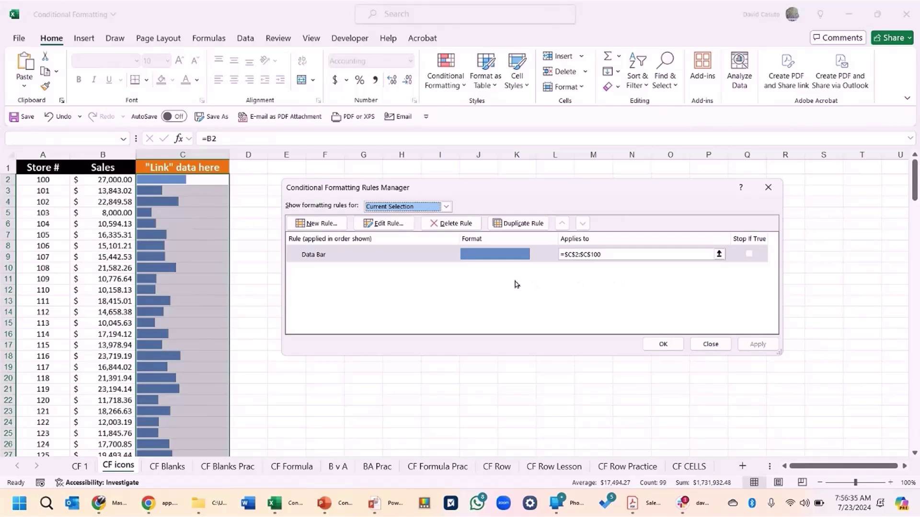
Review the data bar rule's fill and color options, and close the rules manager.
click(383, 223)
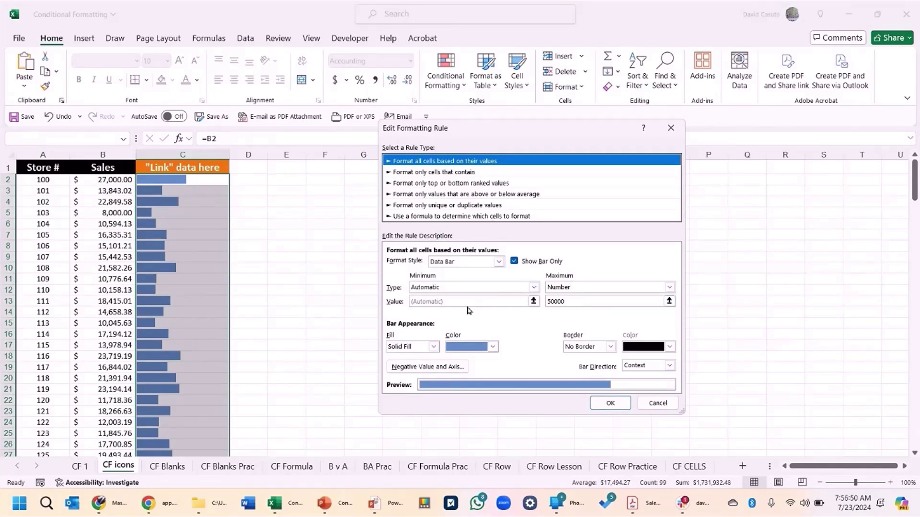
click(433, 346)
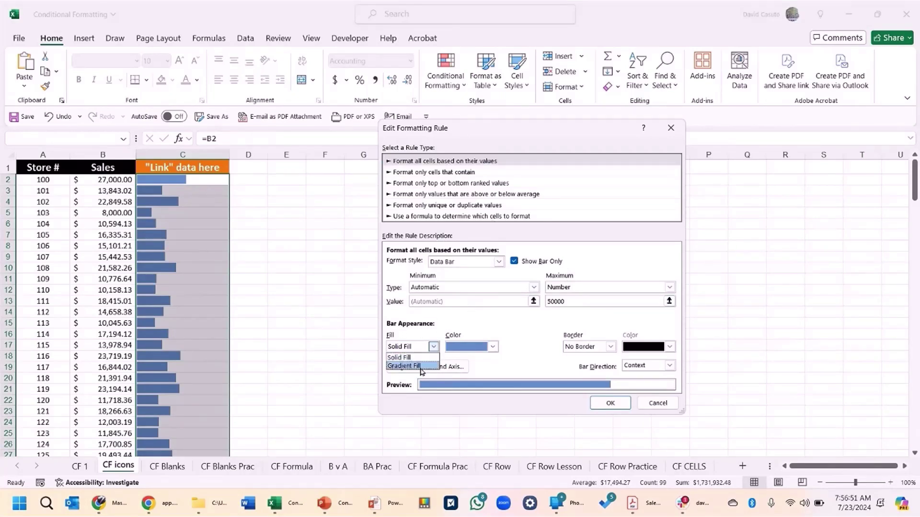
click(488, 347)
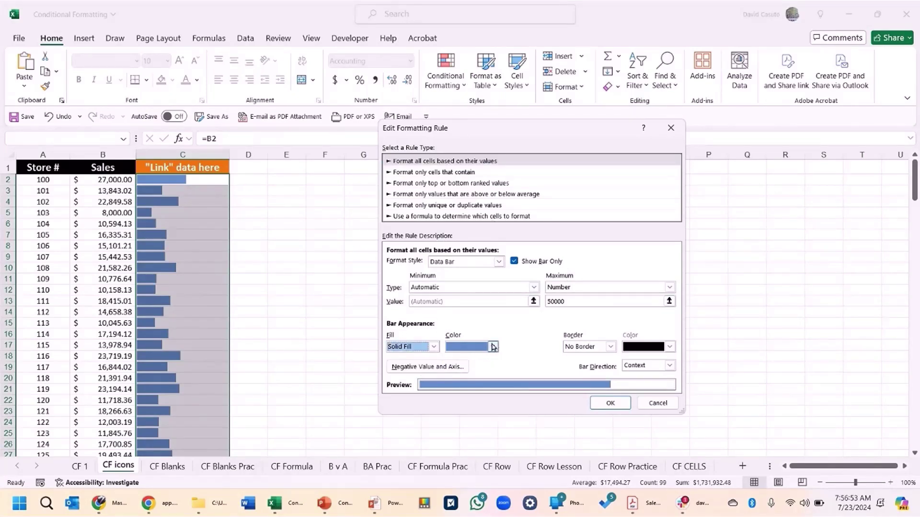
click(493, 347)
click(512, 333)
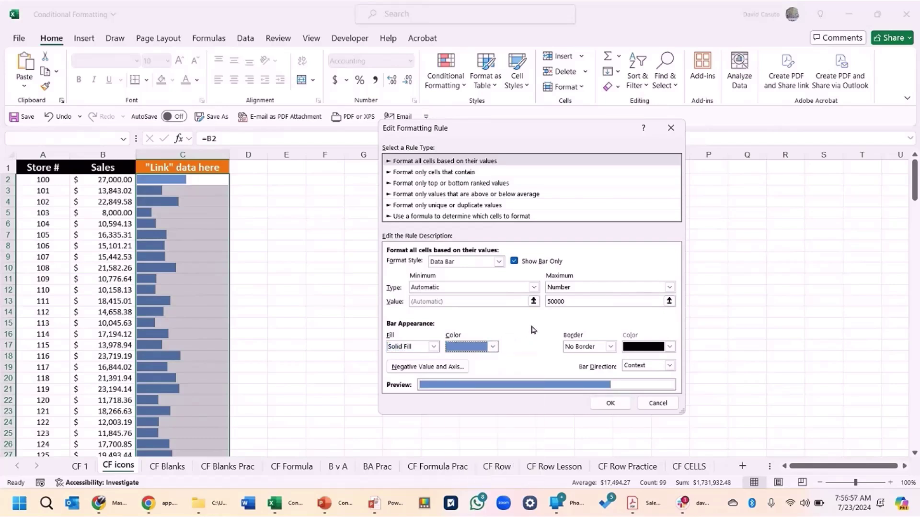
click(610, 404)
click(753, 346)
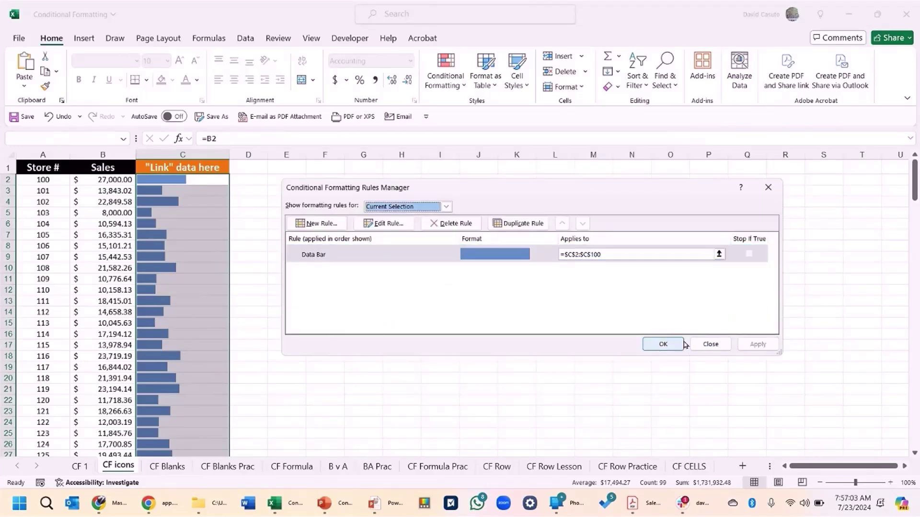
click(710, 343)
click(209, 293)
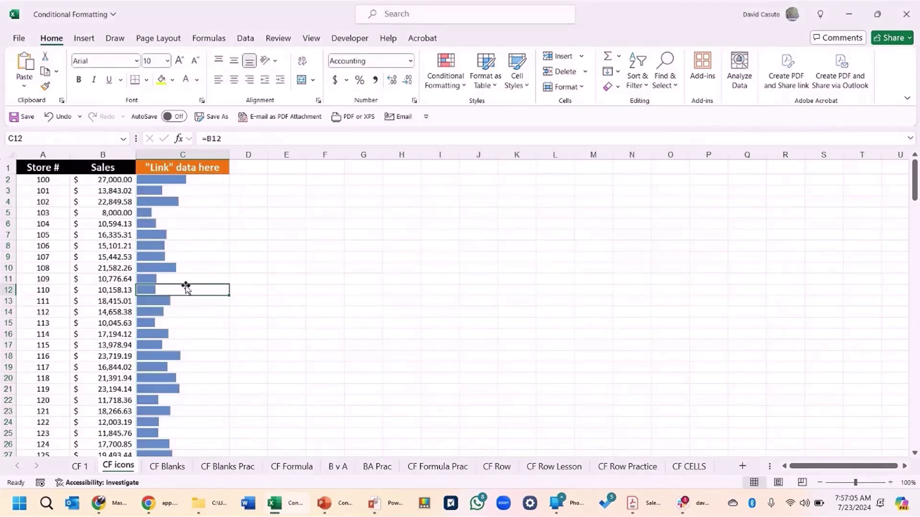
Test the data bars by entering 10000 as the sales value in B2, and check the bars down the column.
click(112, 184)
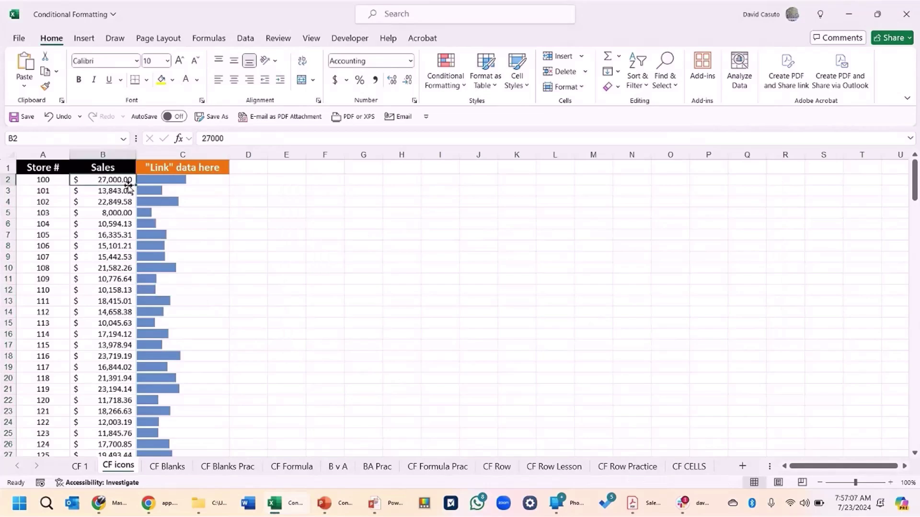
text(10000)
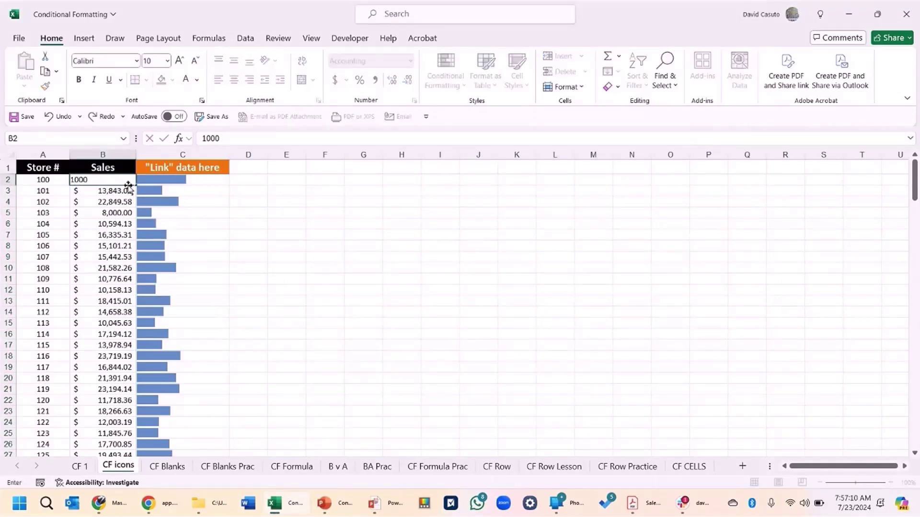
key(Return)
click(95, 300)
scroll(102, 301, down, 2)
scroll(102, 300, down, 4)
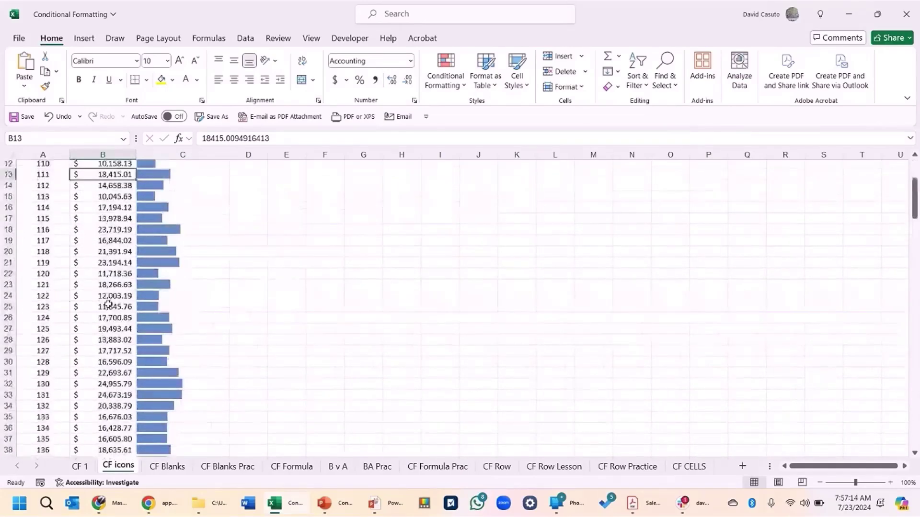
scroll(107, 303, up, 10)
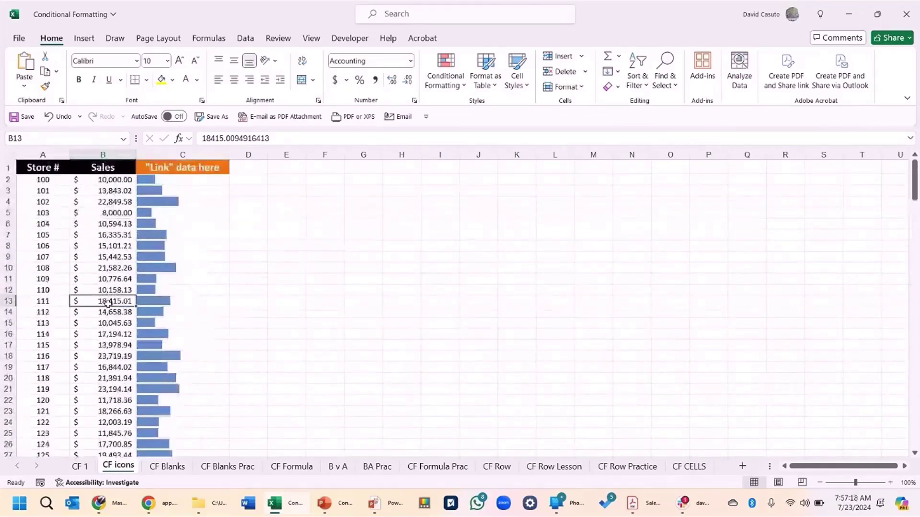
click(116, 256)
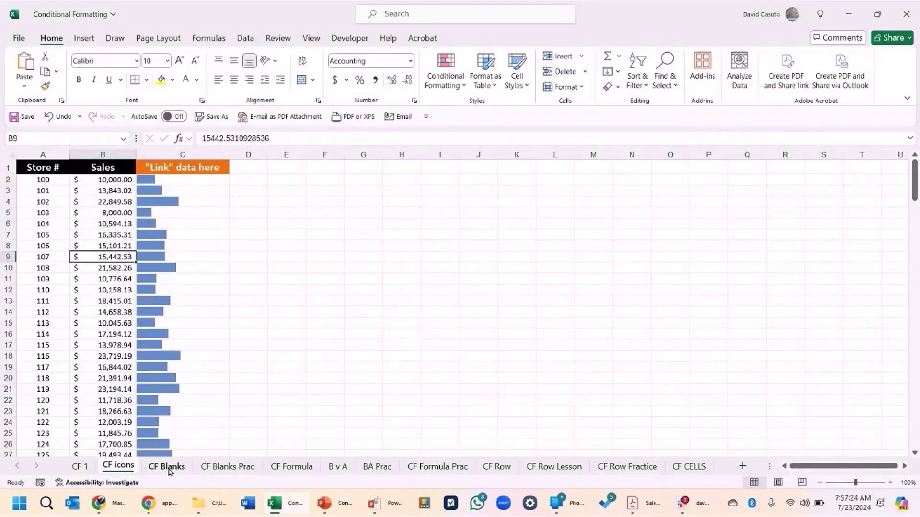
On the CF Blanks sheet, clear the Monday values in B4:B7 to test the blank-cell highlighting.
click(169, 468)
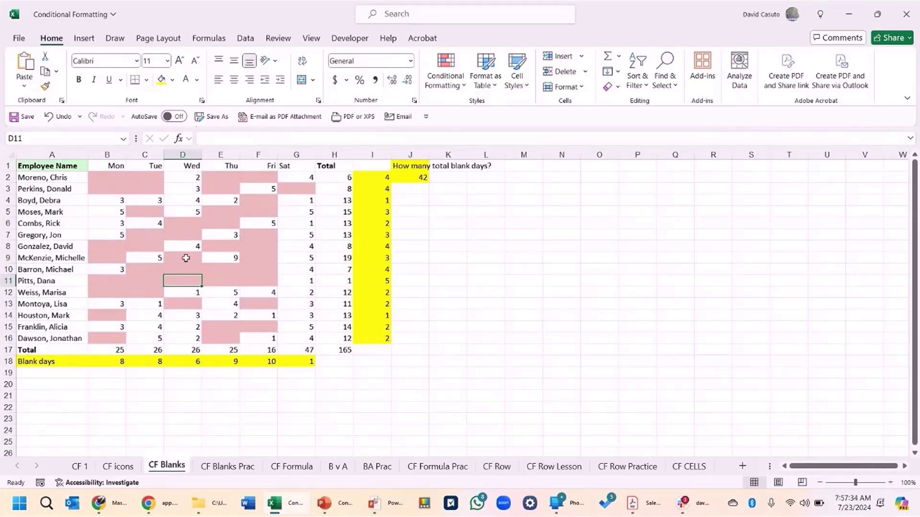
drag(112, 200, 111, 232)
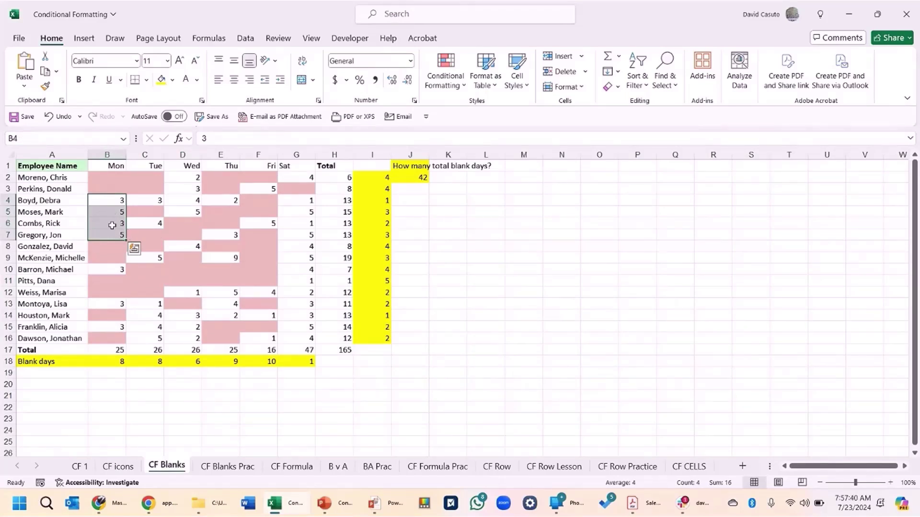
key(Delete)
click(196, 255)
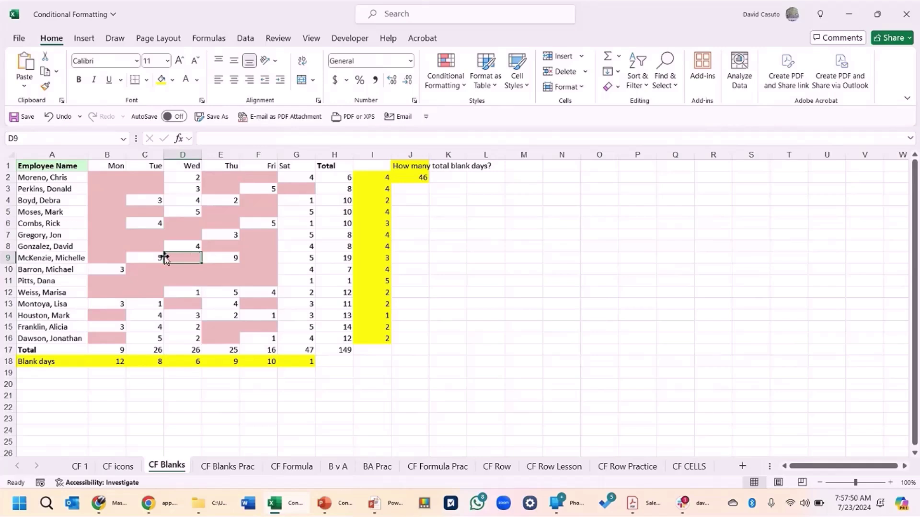
Enter 3 as the Monday value in B4.
click(105, 198)
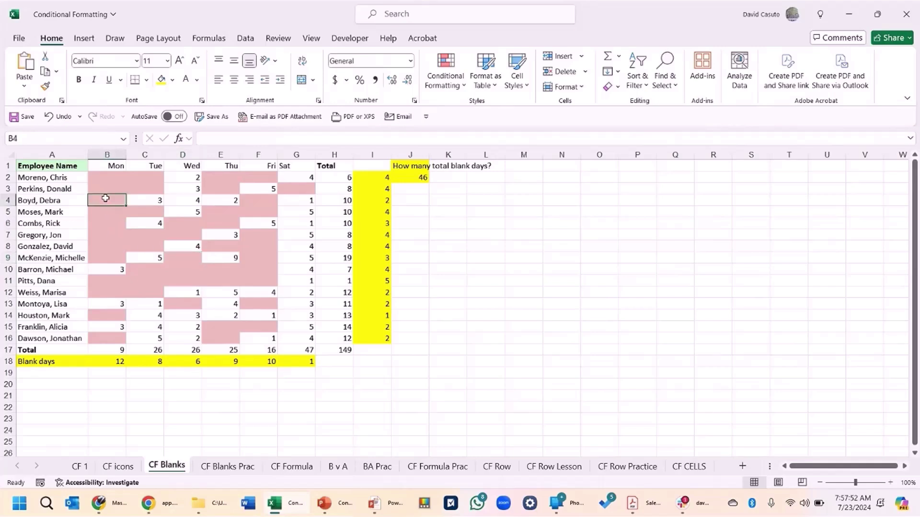
text(3)
key(Return)
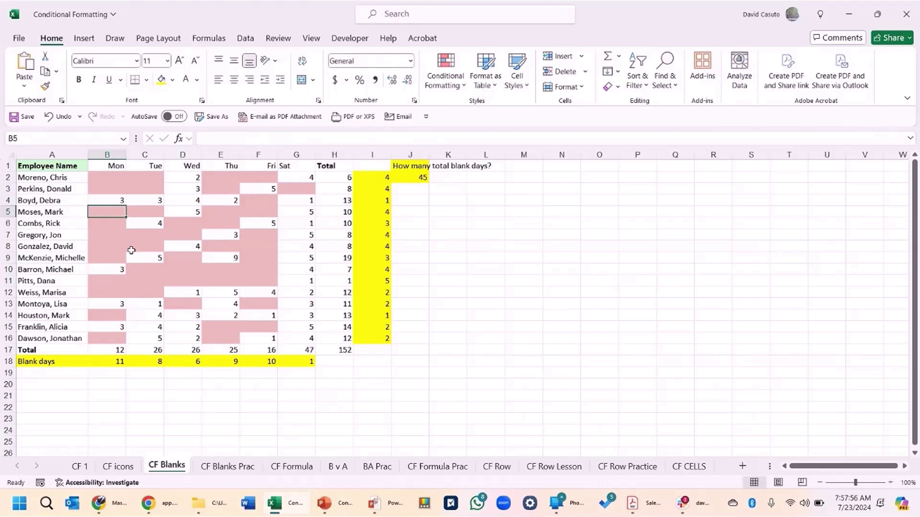
On the CF Blanks Prac sheet, set up a new rule for B2:G16 that formats only cells containing blanks.
click(218, 466)
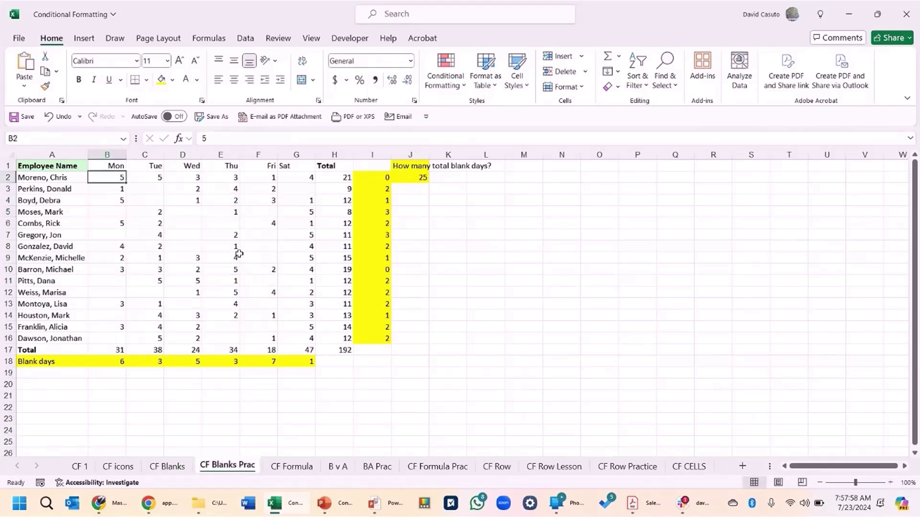
mouse_move(106, 178)
mouse_down()
mouse_move(120, 200)
mouse_move(301, 341)
mouse_up()
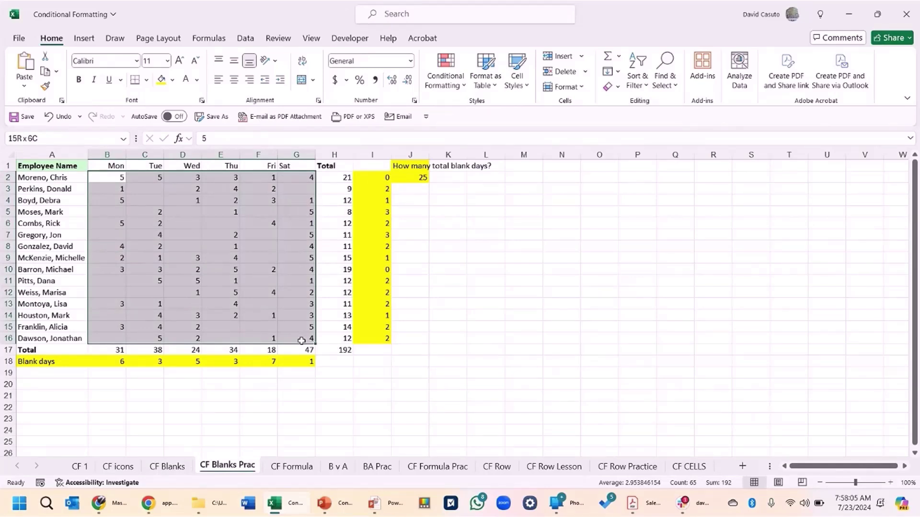
click(438, 71)
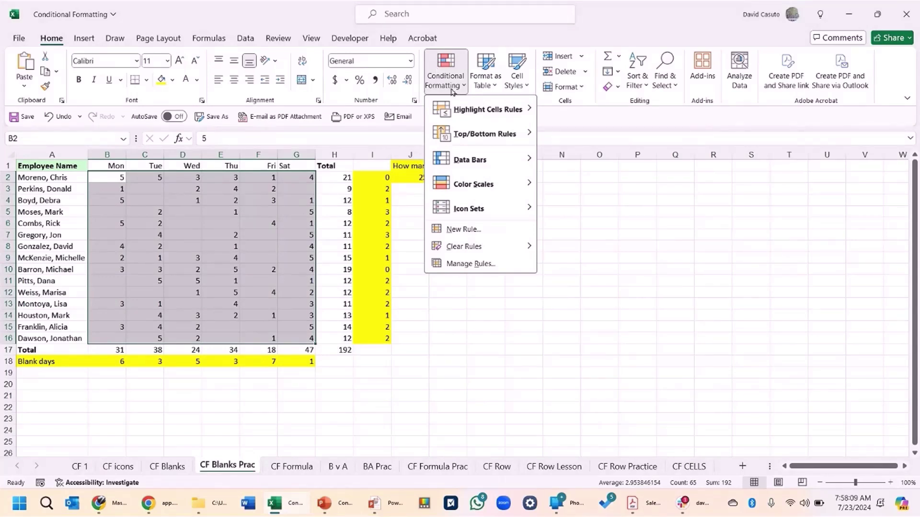
mouse_move(483, 112)
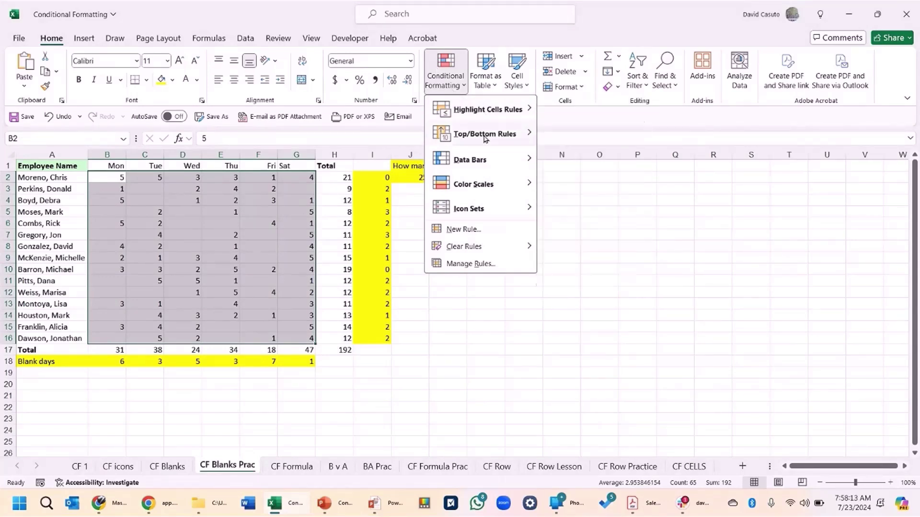
mouse_move(483, 162)
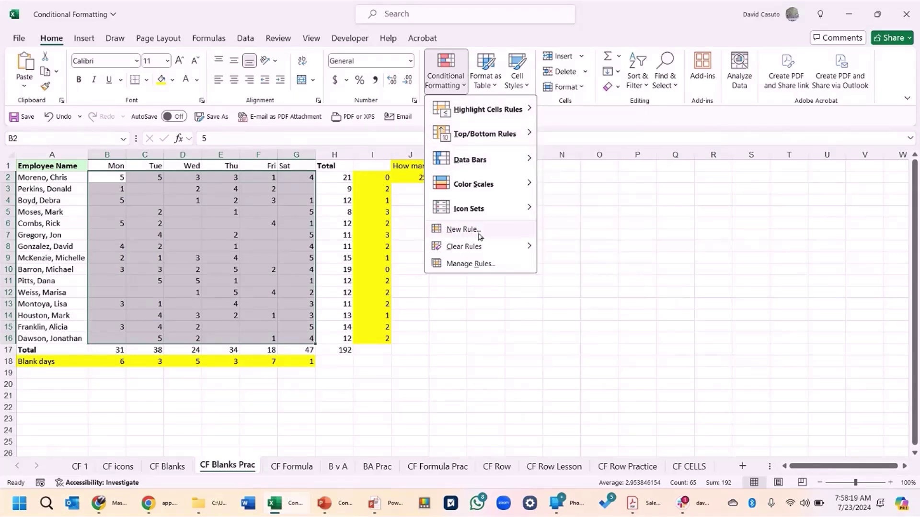
click(471, 233)
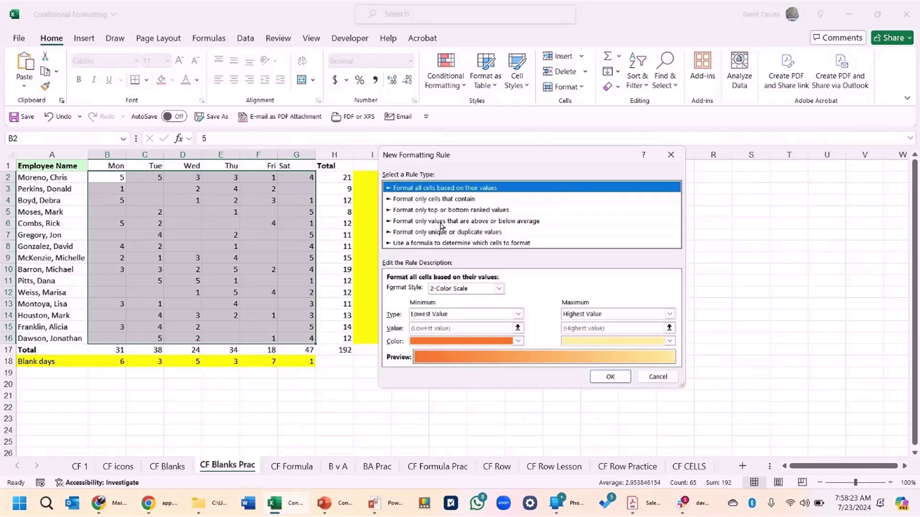
drag(467, 158, 437, 82)
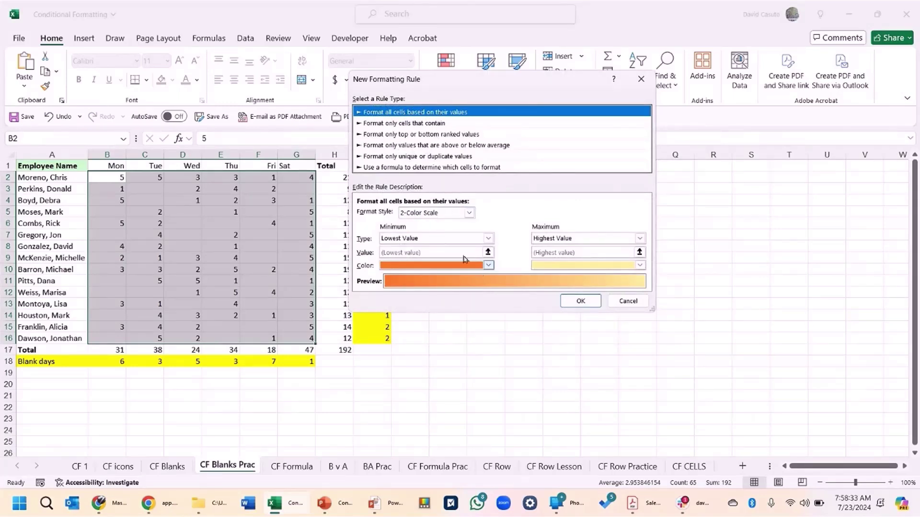
drag(437, 88, 479, 101)
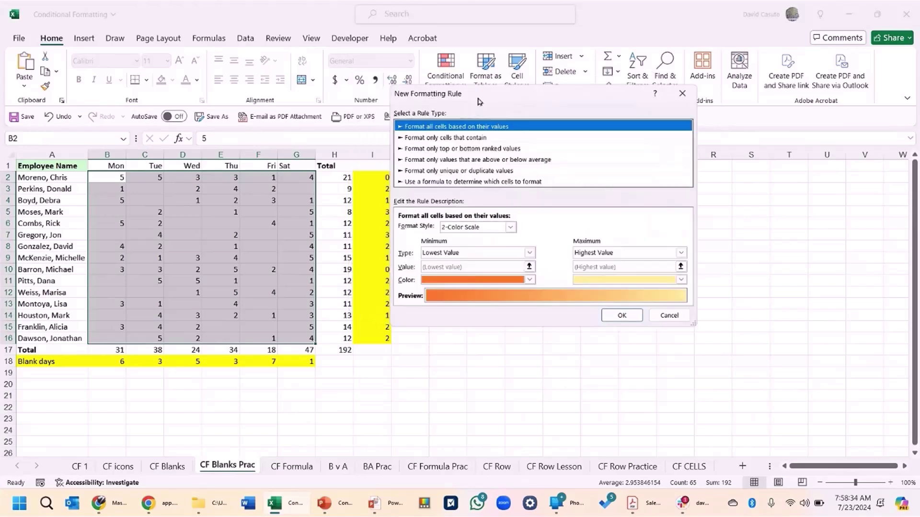
click(422, 140)
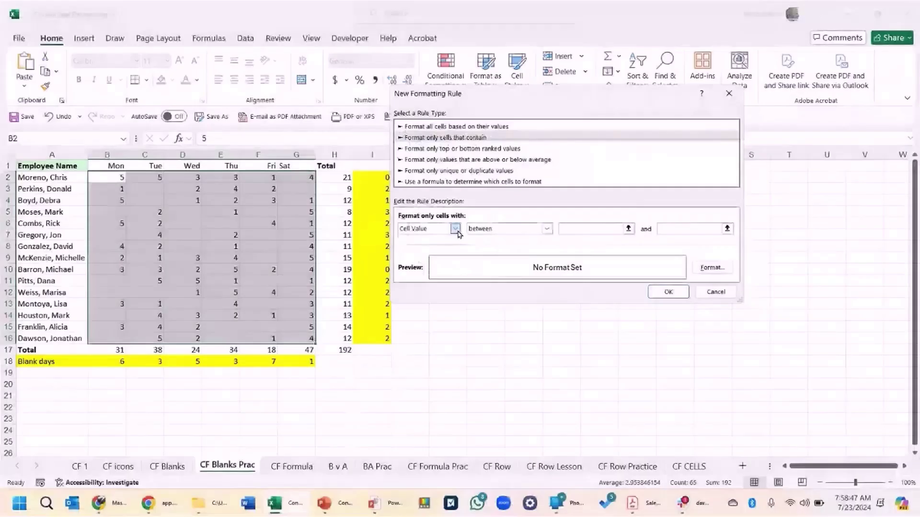
click(456, 231)
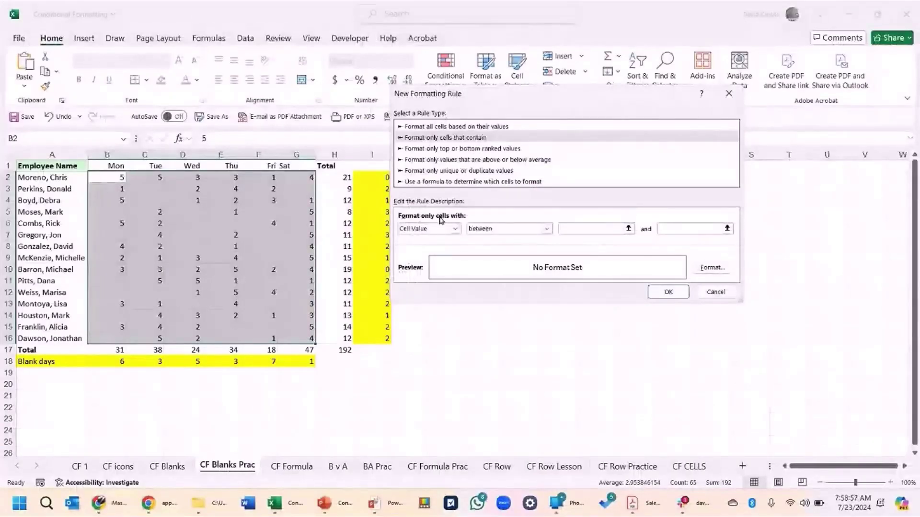
click(453, 228)
click(415, 264)
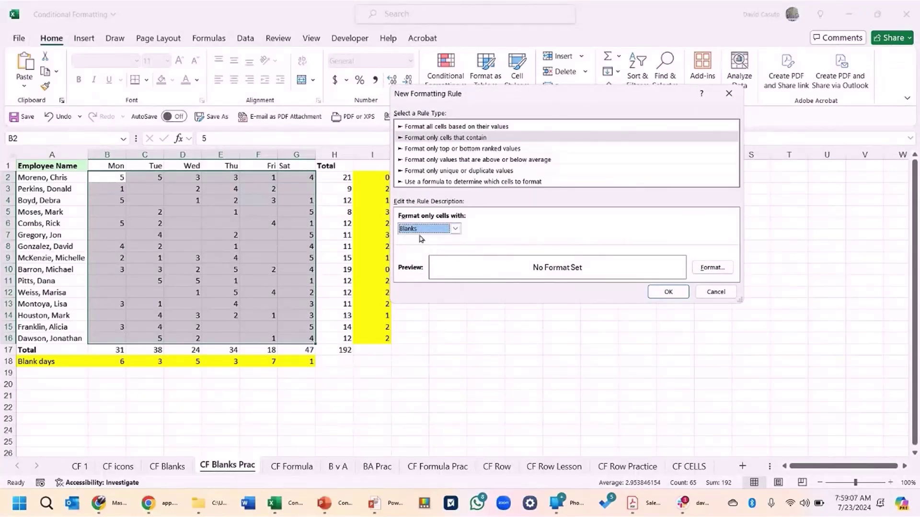
Give the blank-cells rule a red background fill and apply the rule to the schedule.
click(712, 267)
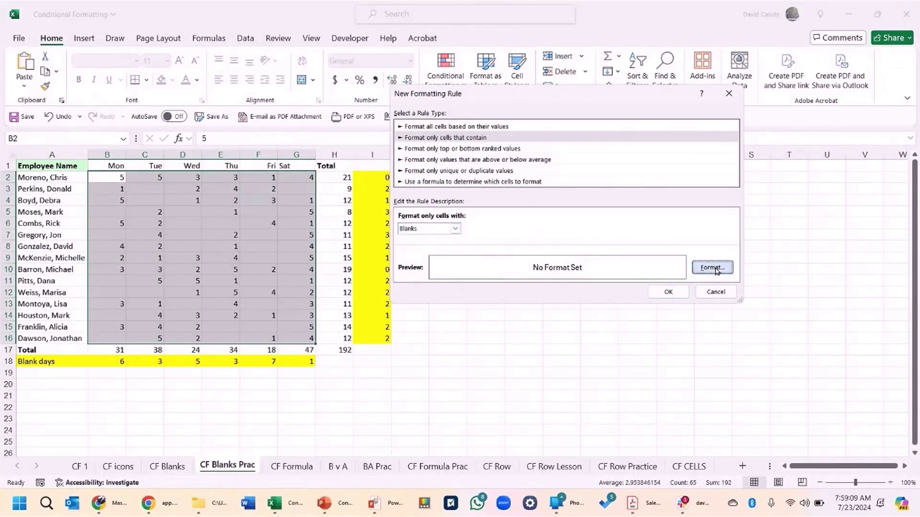
click(403, 229)
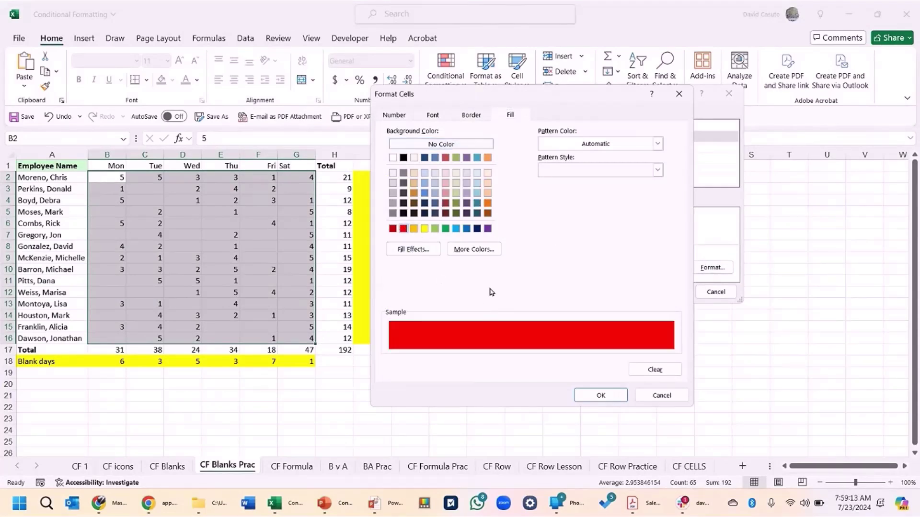
click(601, 395)
click(671, 292)
click(162, 291)
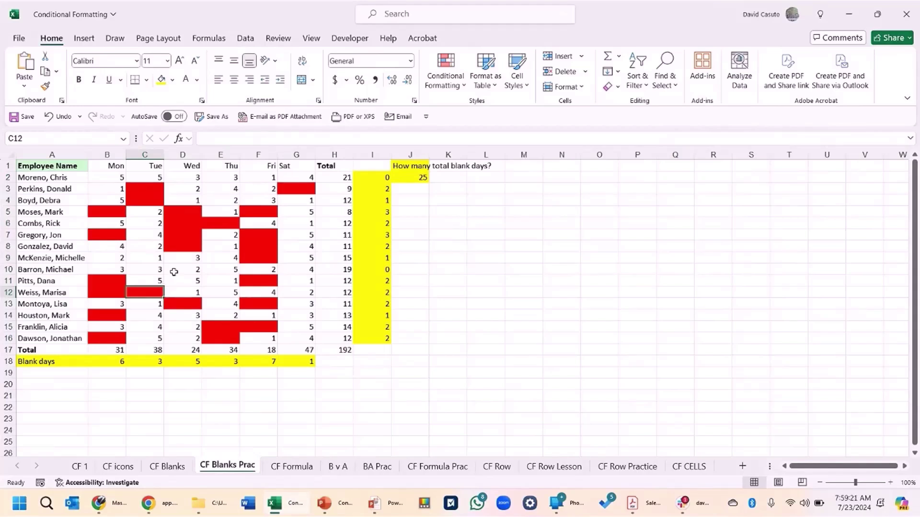
click(174, 271)
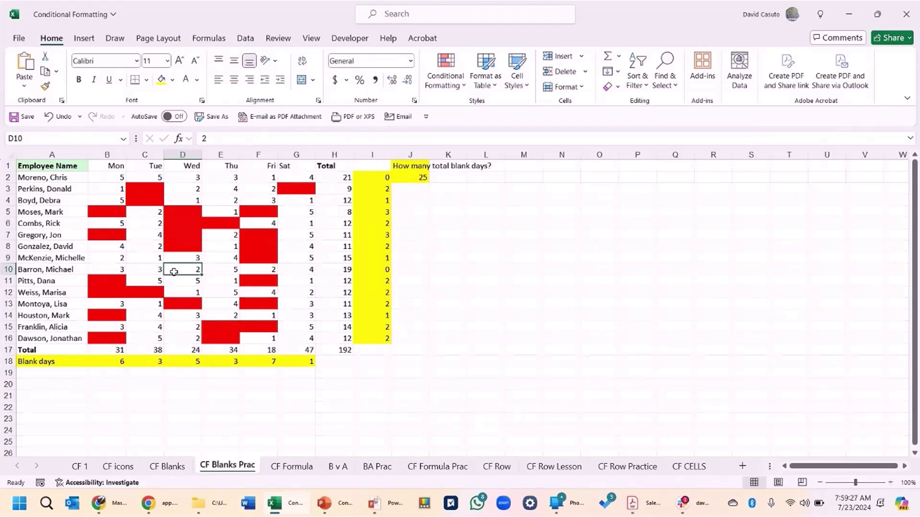
Clear the Monday value in B2 to test the blank-cell highlighting.
click(102, 180)
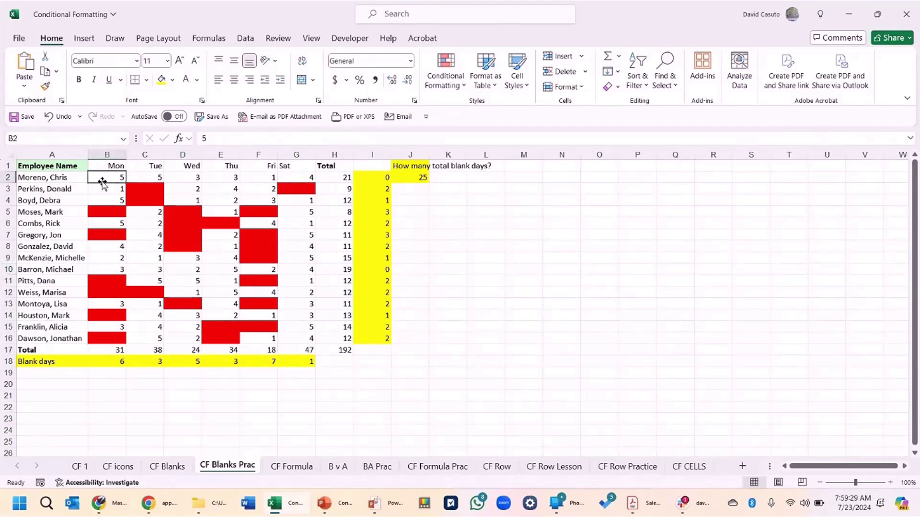
key(Delete)
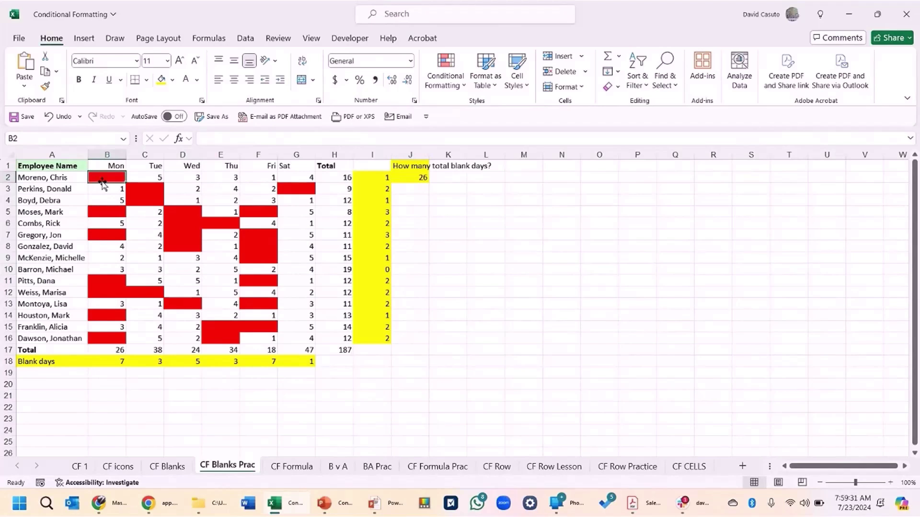
click(178, 274)
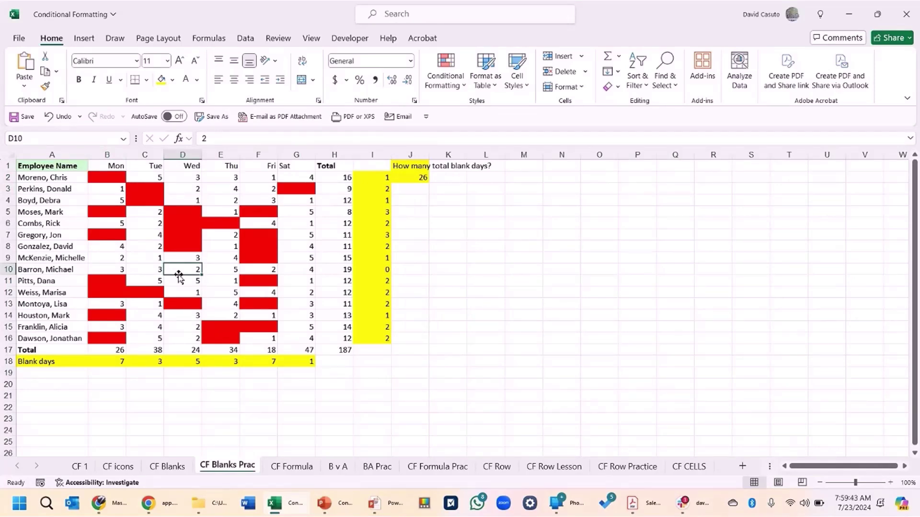
Examine the Monday total formula in B17 and the blank-days count formula in B18, leaving both unchanged.
click(108, 350)
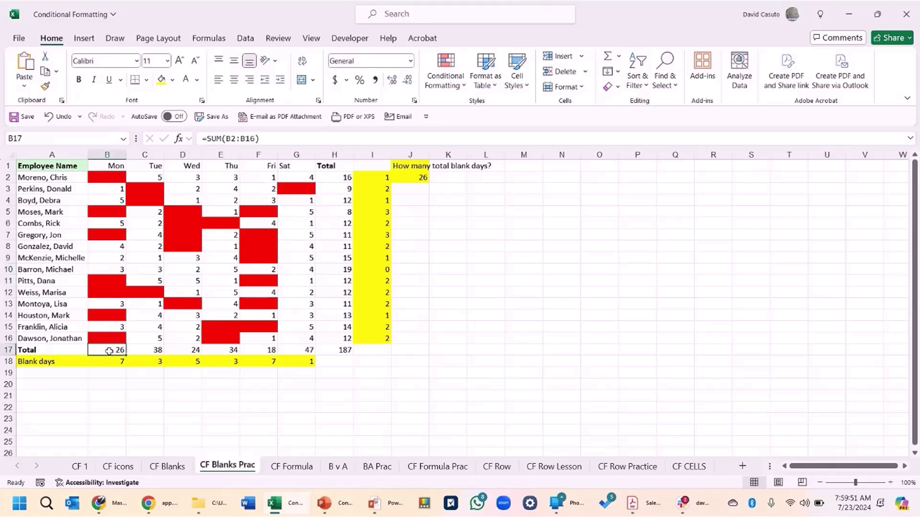
click(109, 362)
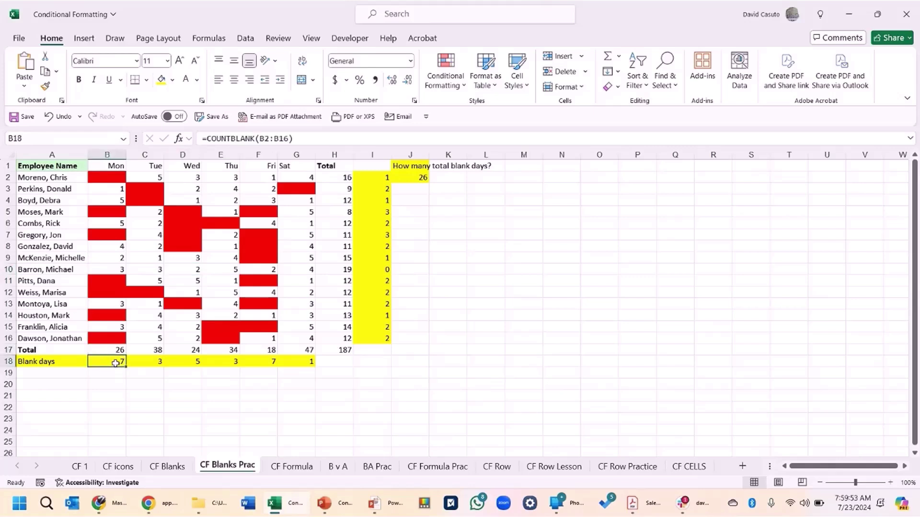
double_click(116, 363)
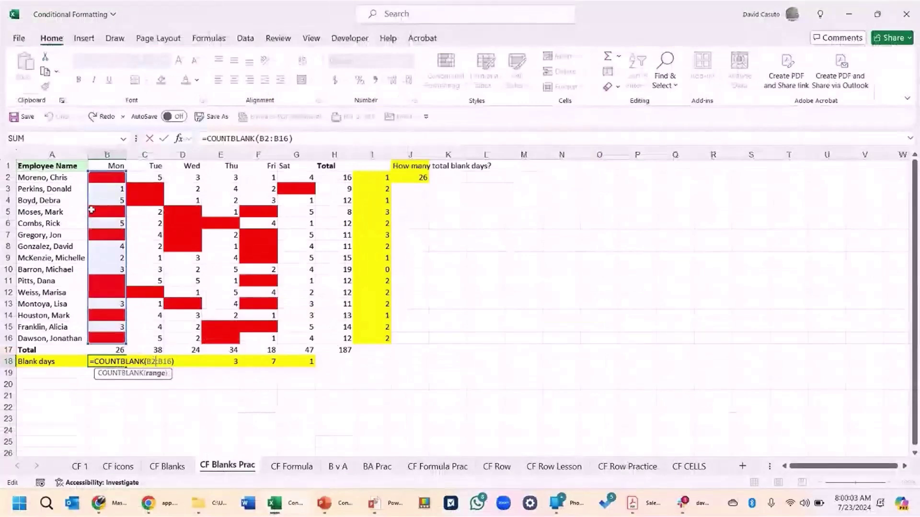
key(ctrl+Return)
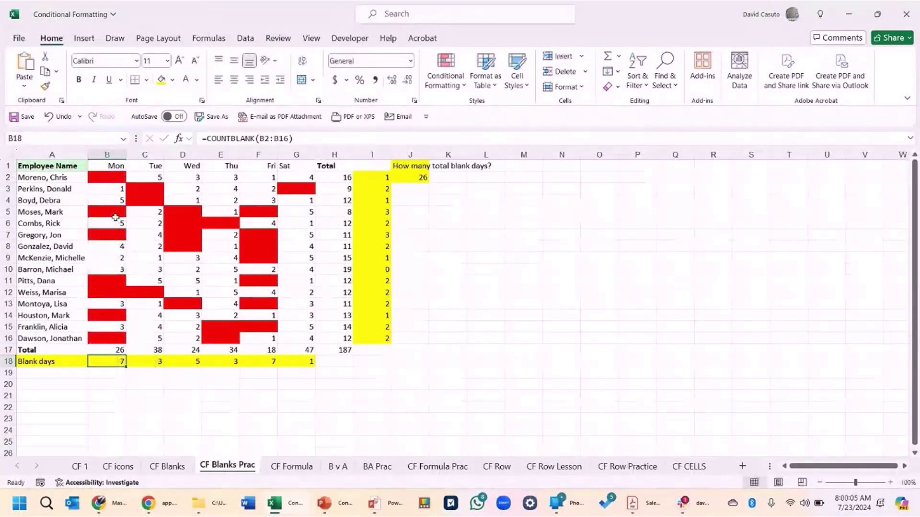
Clear the Monday values in B3:B4 to test the highlighting and the blank-day counts.
drag(111, 187, 115, 201)
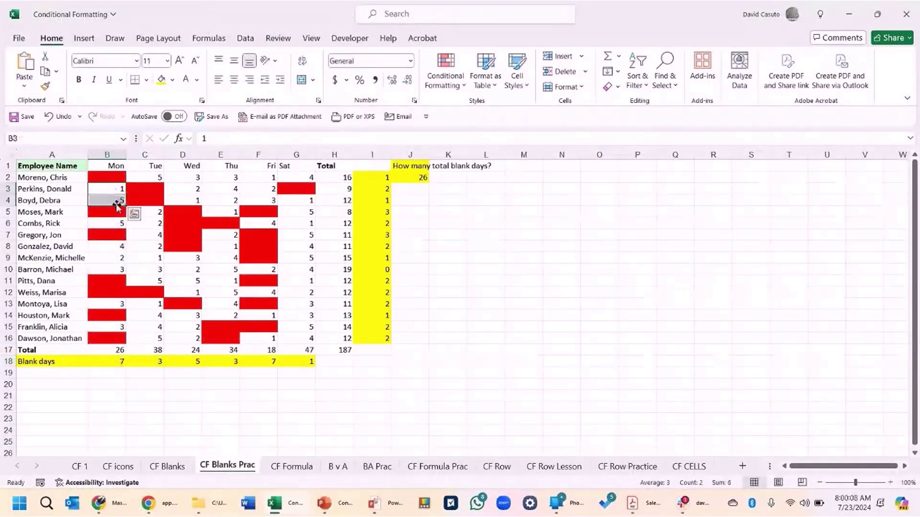
key(Delete)
click(137, 328)
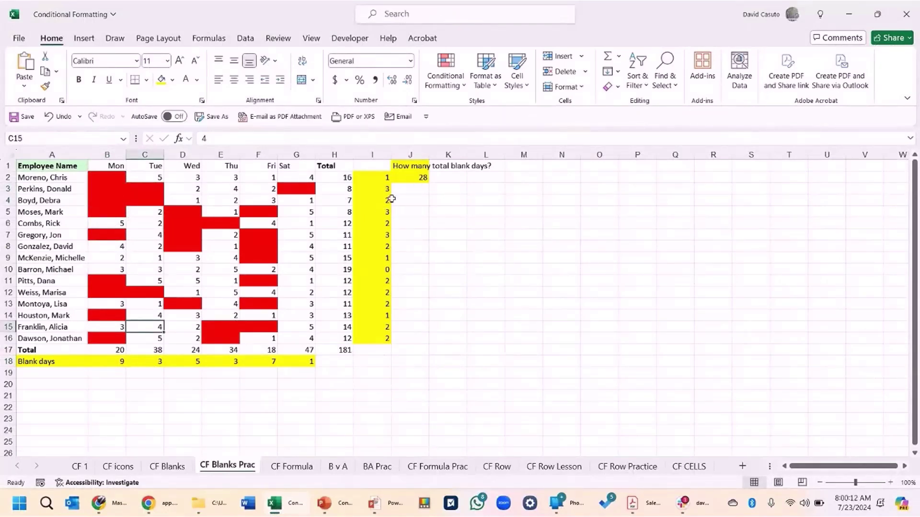
Examine the total blank days formula in J2 and the range it covers, leaving it unchanged.
click(417, 177)
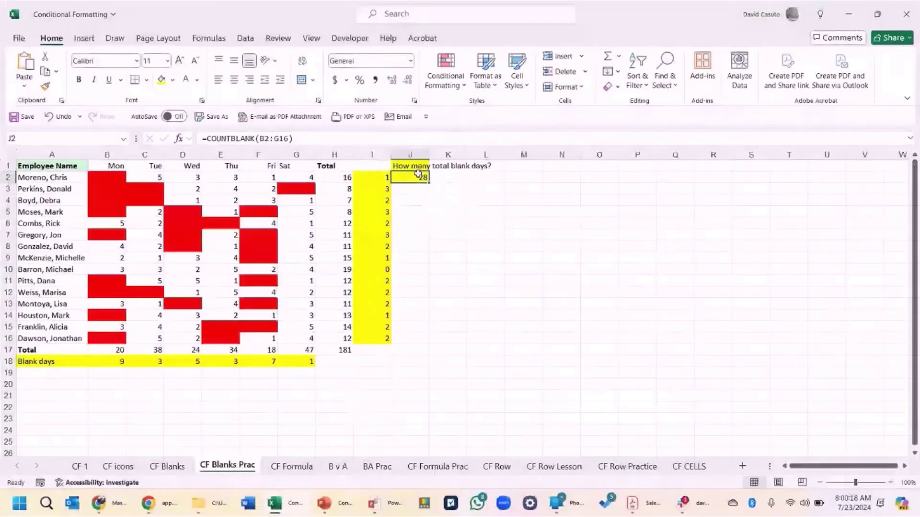
double_click(418, 175)
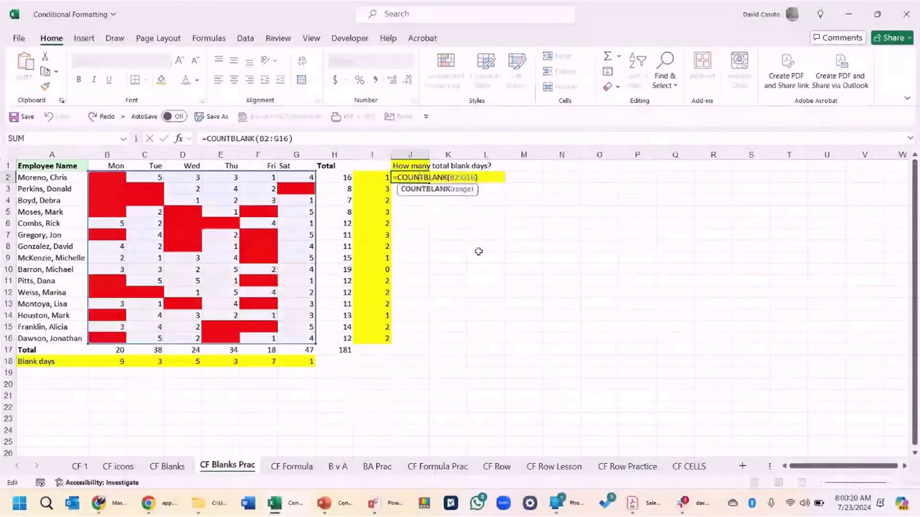
click(461, 176)
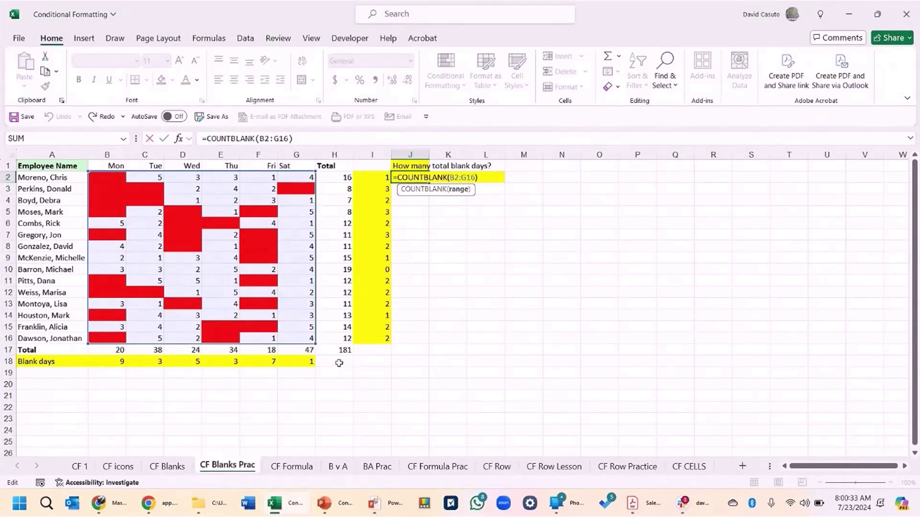
key(ctrl+Return)
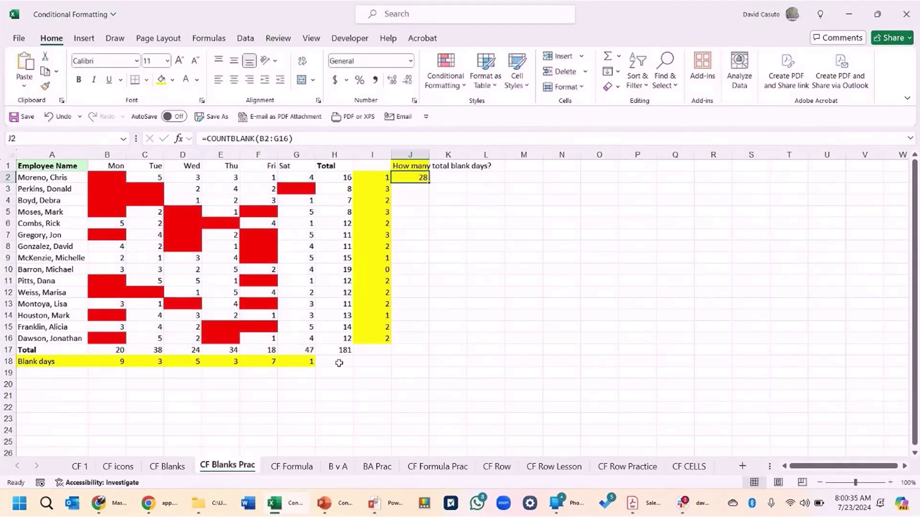
click(301, 286)
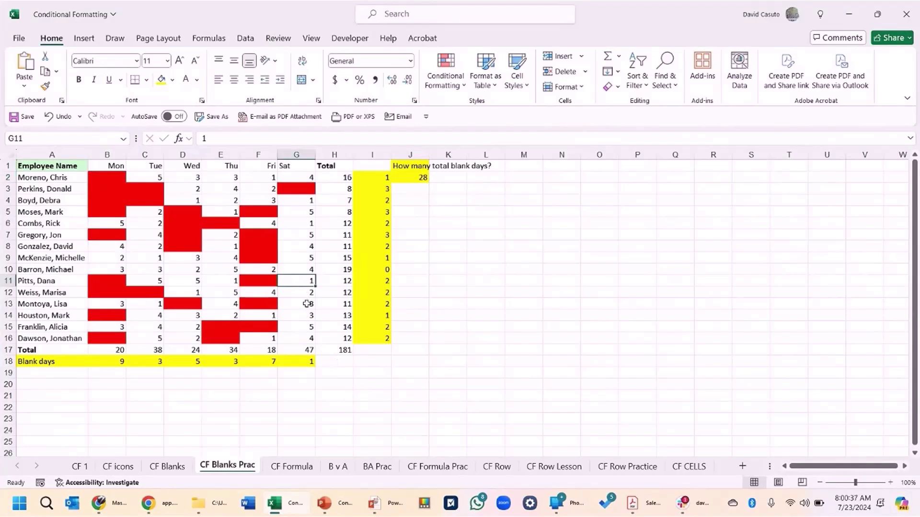
click(423, 176)
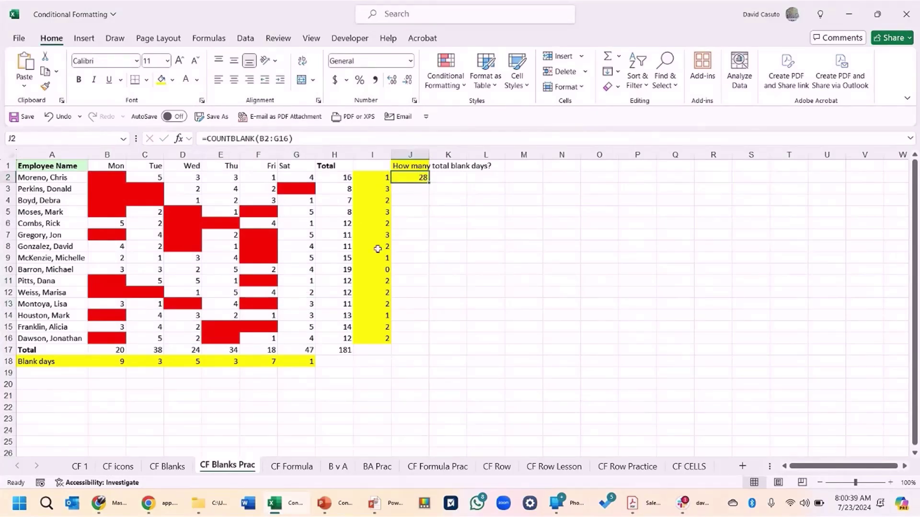
click(142, 235)
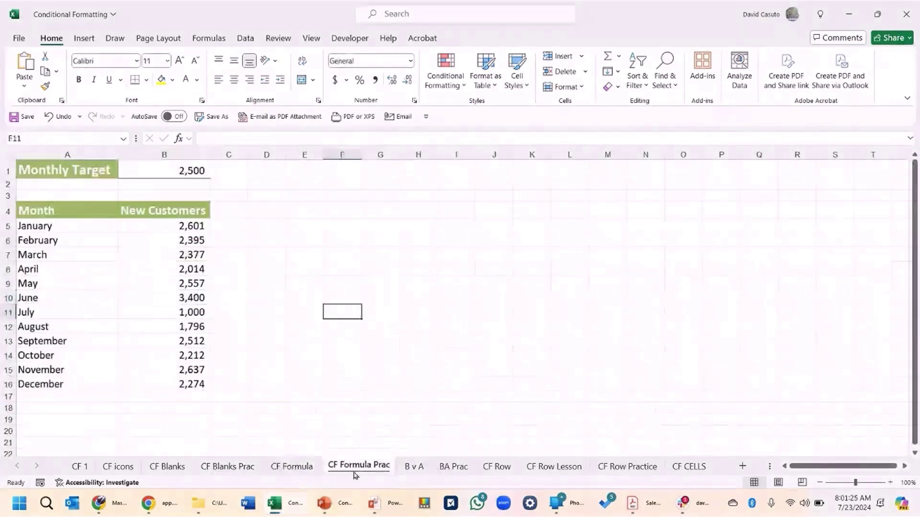
On the CF Formula sheet, check the monthly target in B1 and enter 6000 as January's new customers in B5.
click(299, 467)
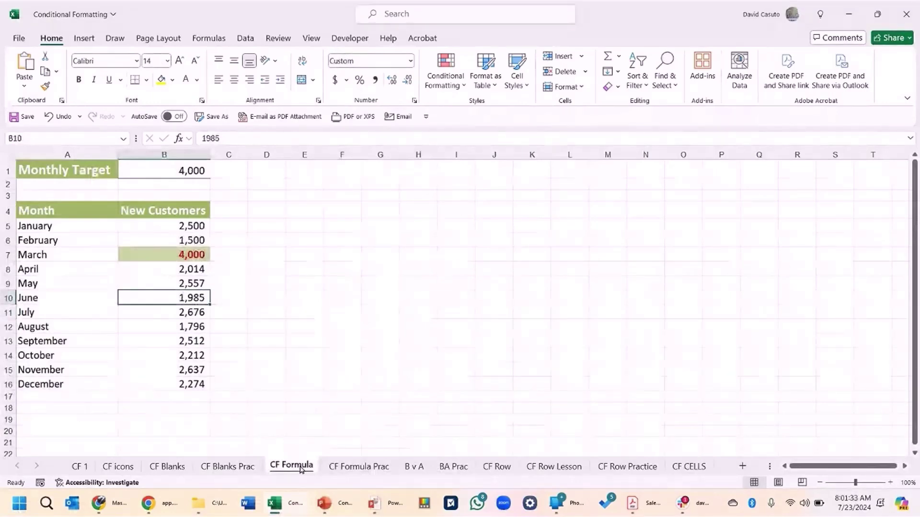
click(173, 170)
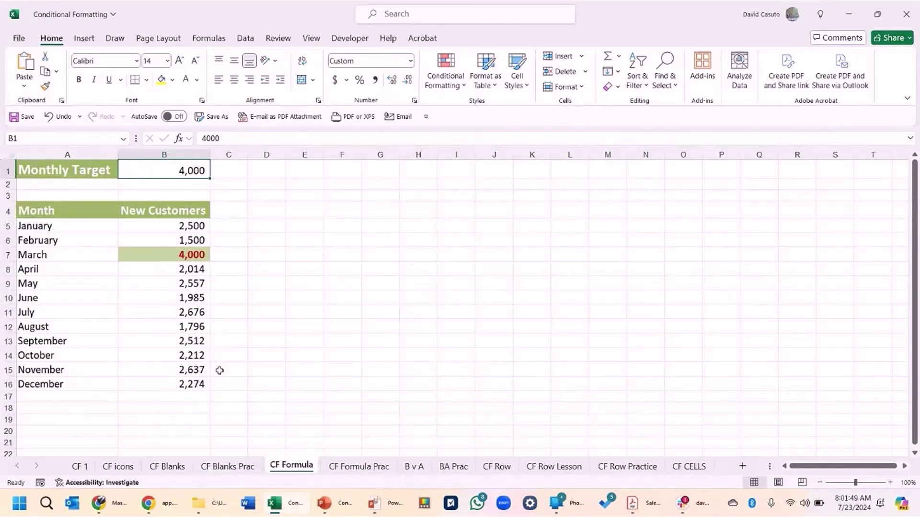
click(158, 226)
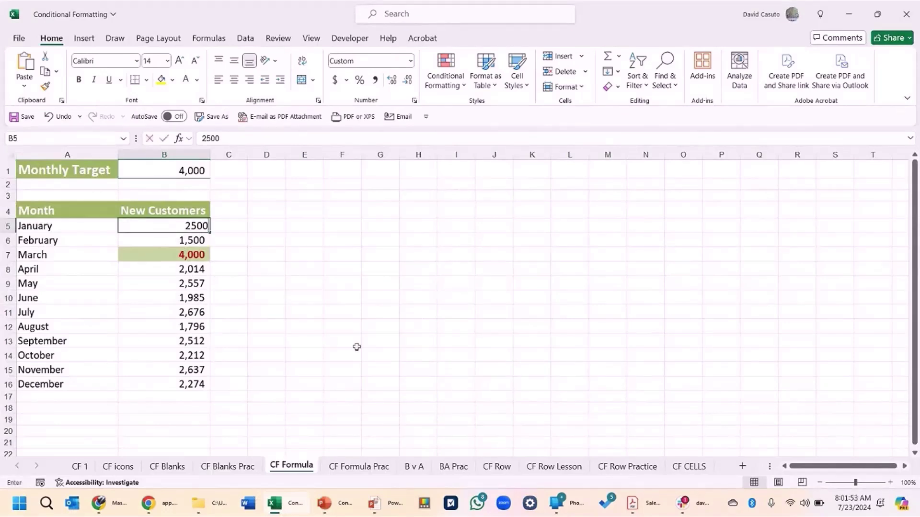
text(6000)
key(Return)
click(129, 366)
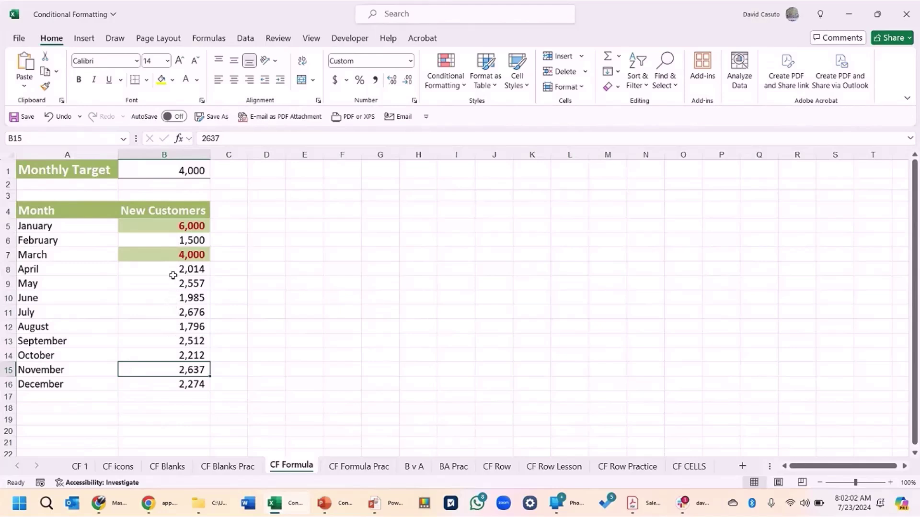
Enter 2000 as March's new customers in B7 to test the target-based highlighting.
click(165, 255)
text(2000)
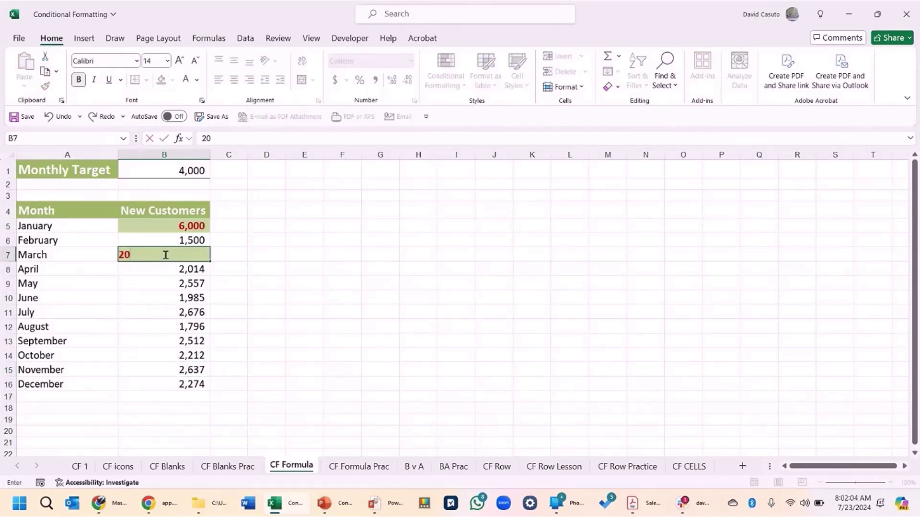
key(Return)
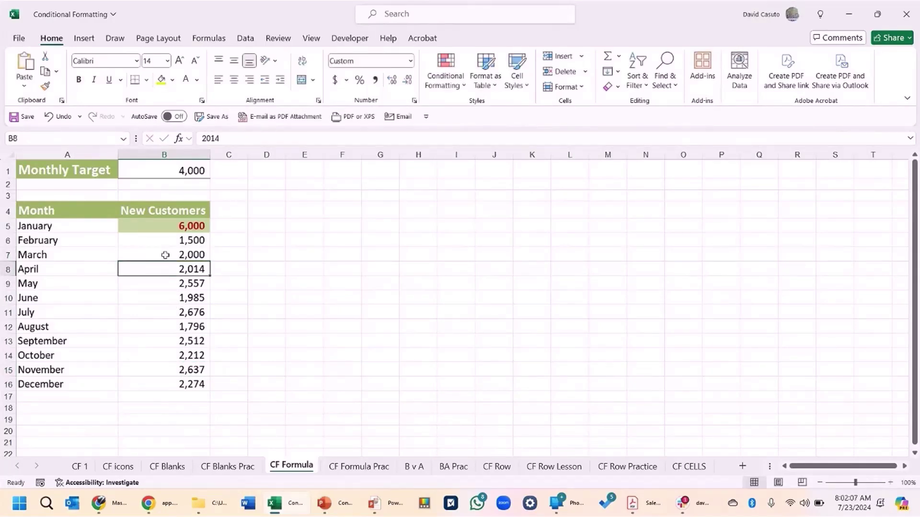
click(189, 298)
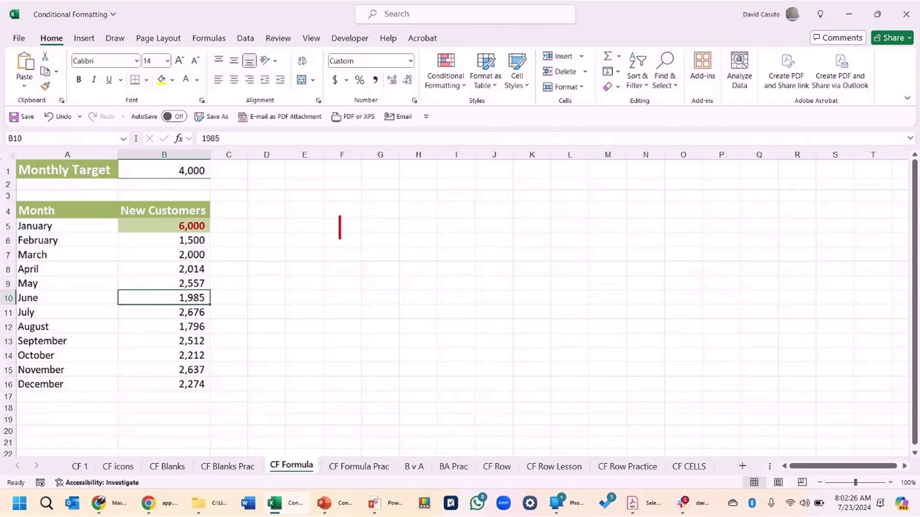
Annotate the screen beside the table with the text "Absolute References vs Relative References $A$1".
text(Absu)
key(BackSpace)
text(olute)
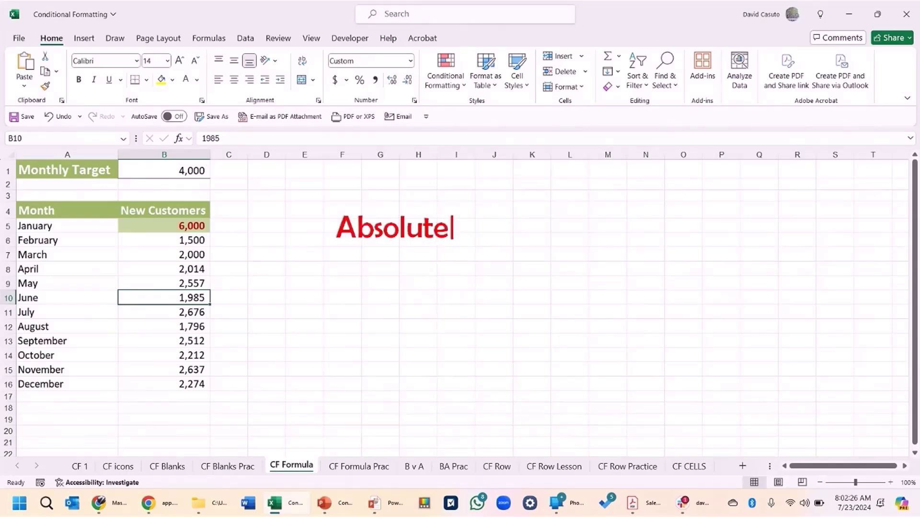
text( References)
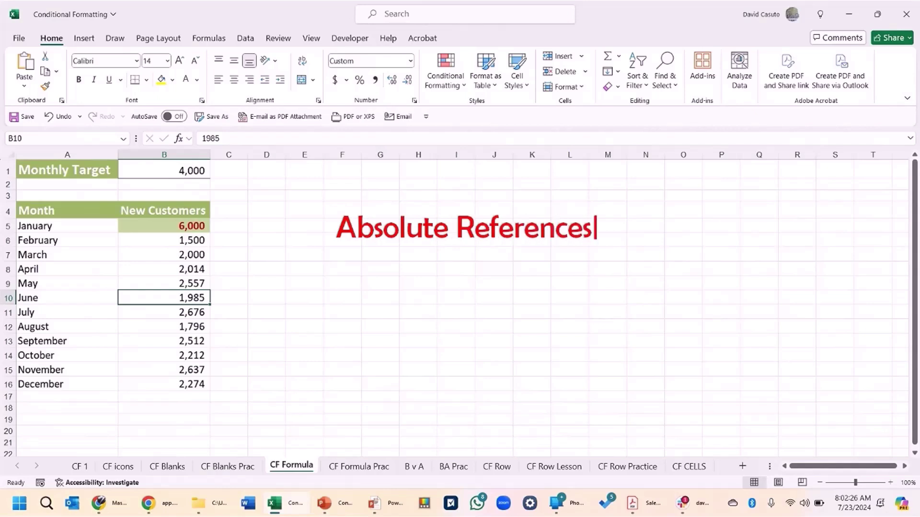
key(Return)
text(vs)
key(Return)
text(Relativ)
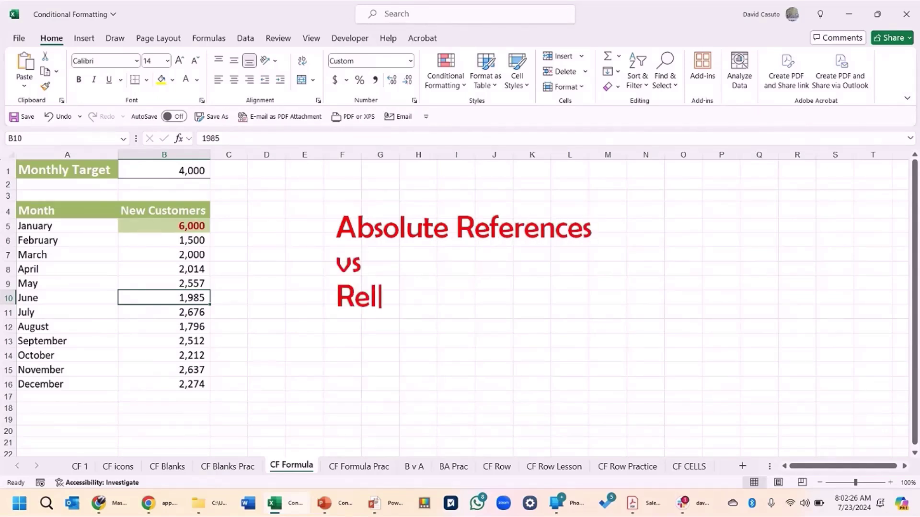
text(e R)
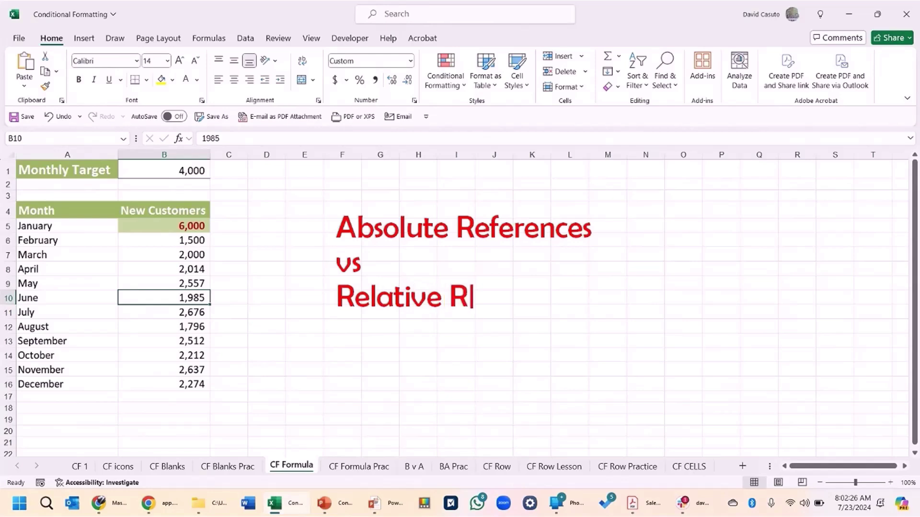
text(eferences)
key(Return)
text($)
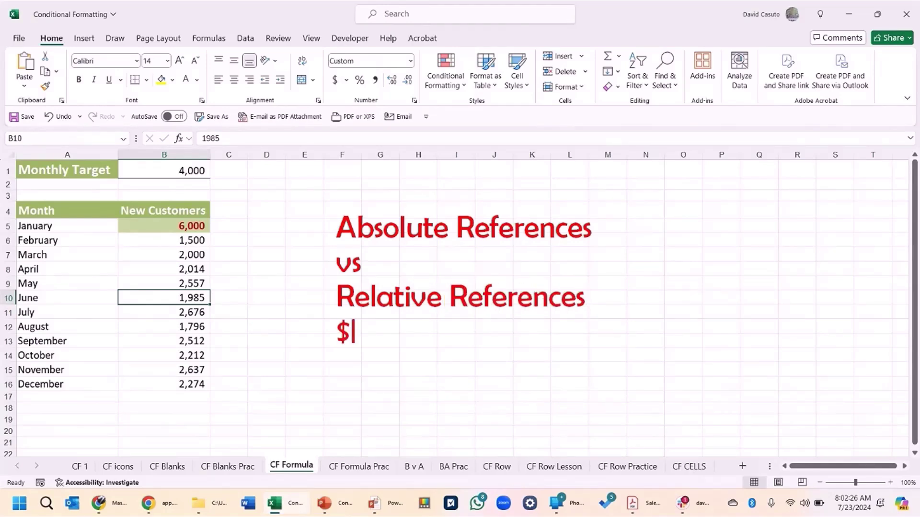
text(A$1)
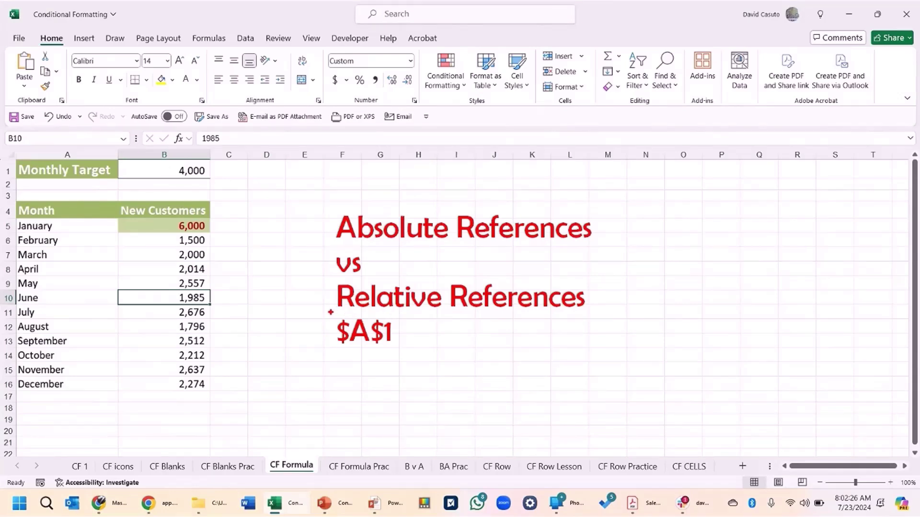
mouse_move(331, 335)
mouse_down()
mouse_move(277, 315)
mouse_move(337, 229)
mouse_up()
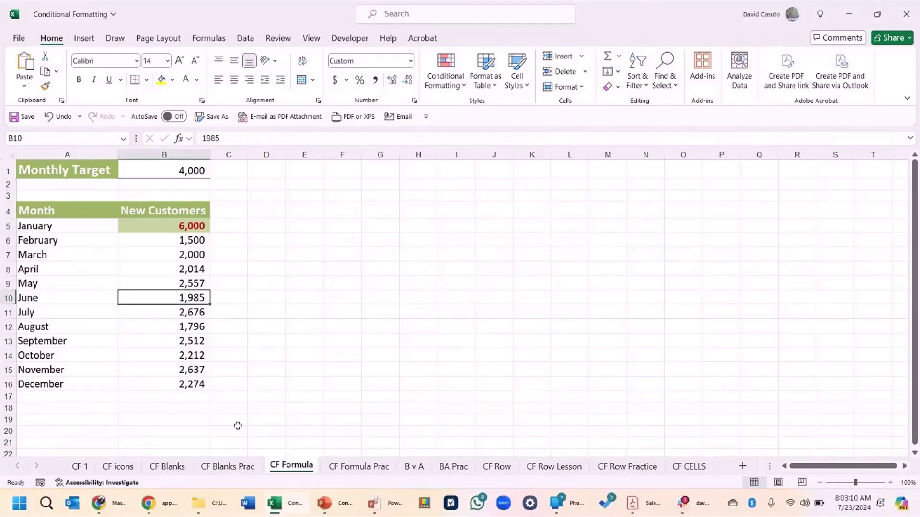
On the CF icons sheet, examine the linking formulas in C2 to C5 as examples of relative references.
click(118, 466)
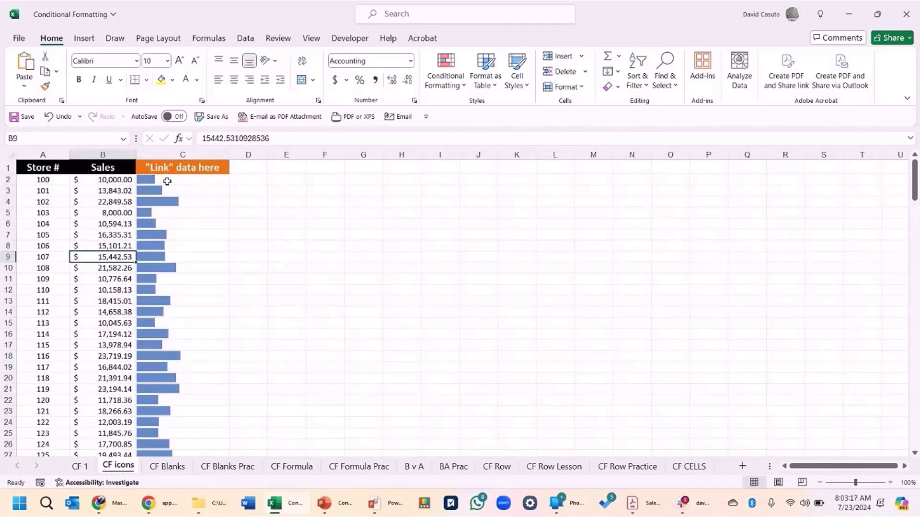
click(192, 181)
click(200, 191)
click(201, 206)
click(200, 213)
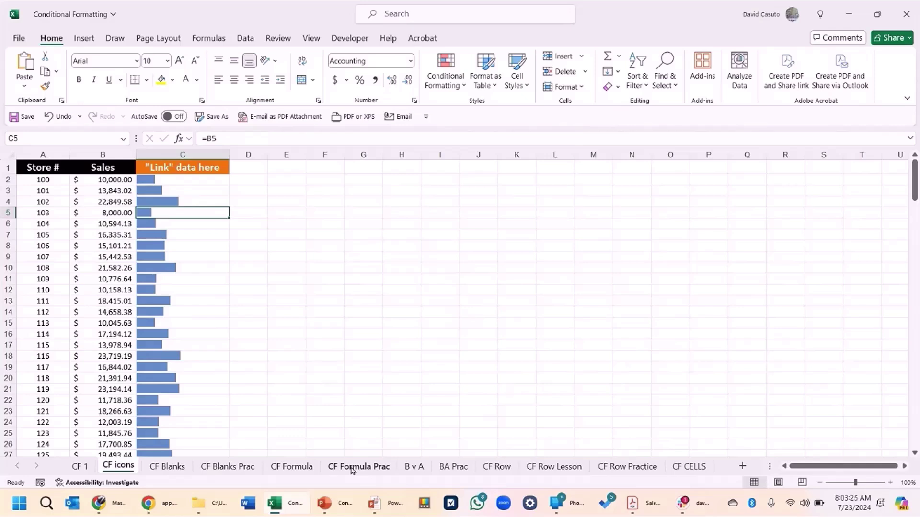
On the CF Formula sheet, review the conditional formatting rule for B6 and mark its Applies to range with a red box and arrow.
click(290, 467)
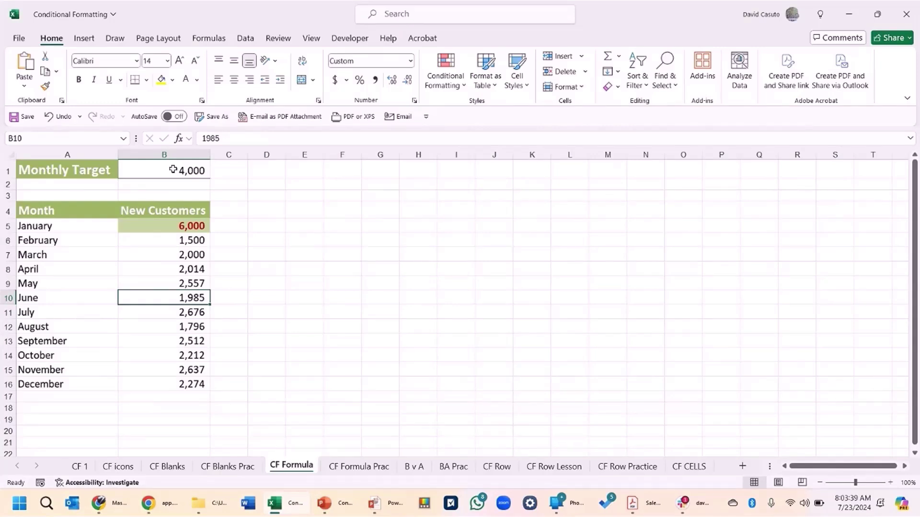
click(184, 240)
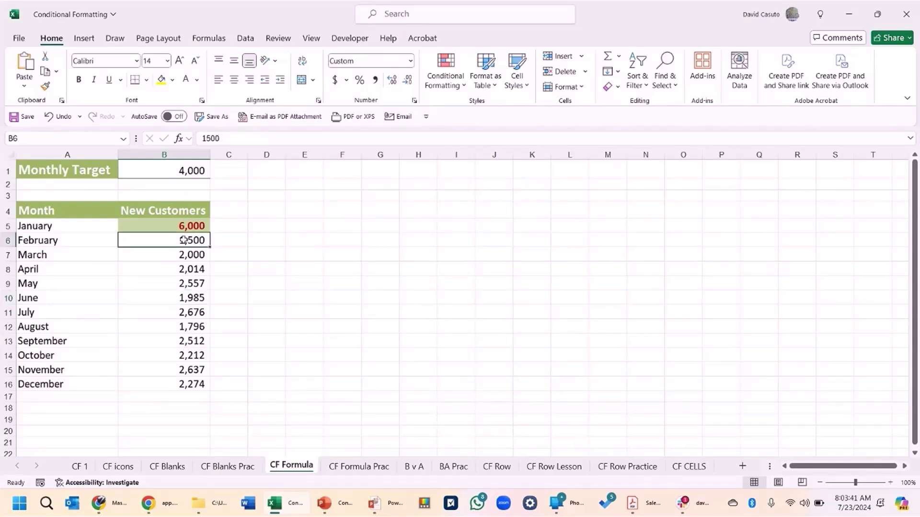
click(440, 82)
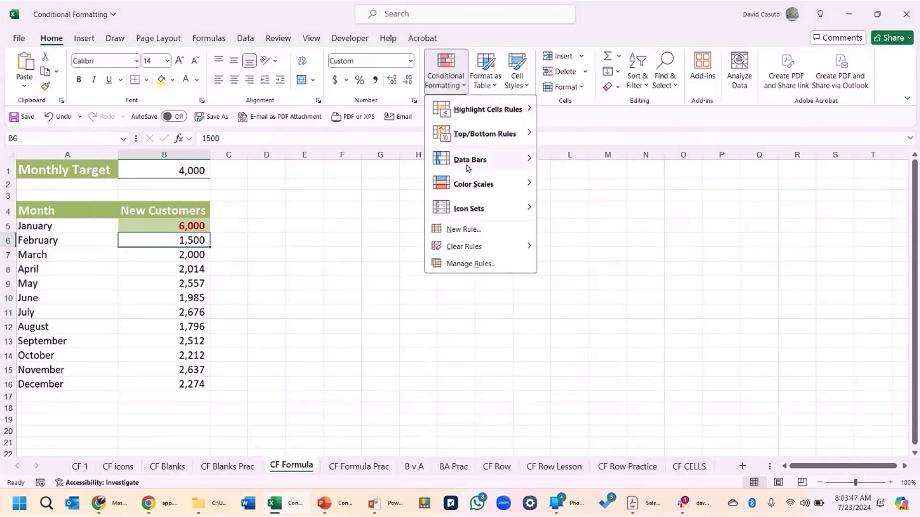
click(484, 263)
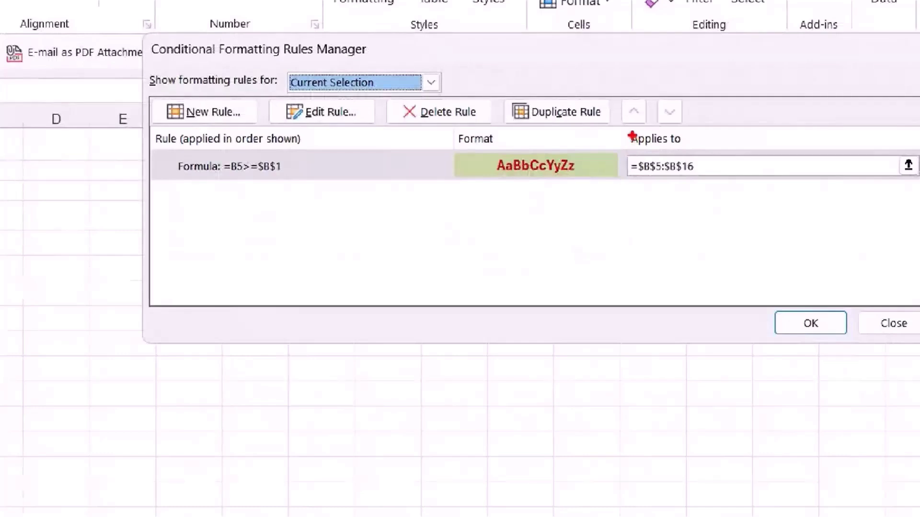
mouse_move(625, 128)
mouse_down()
mouse_move(715, 190)
mouse_move(724, 182)
mouse_up()
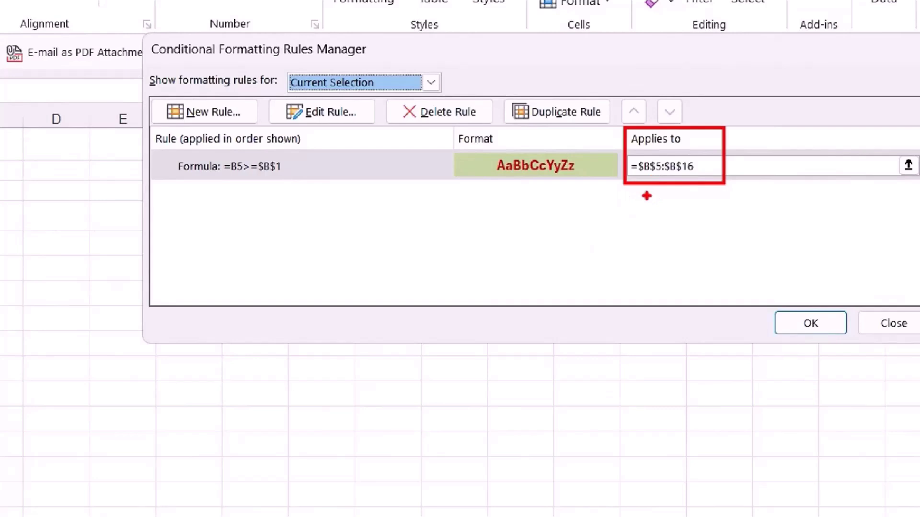
drag(646, 196, 621, 316)
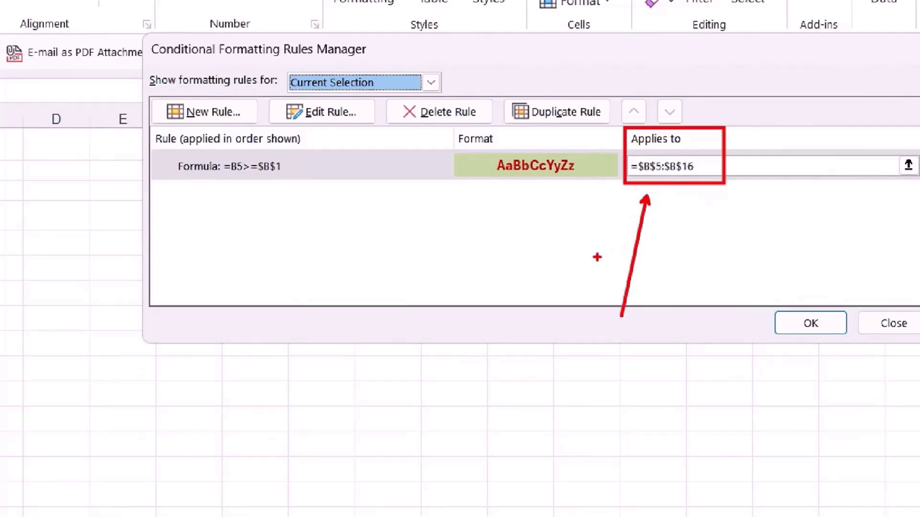
key(Escape)
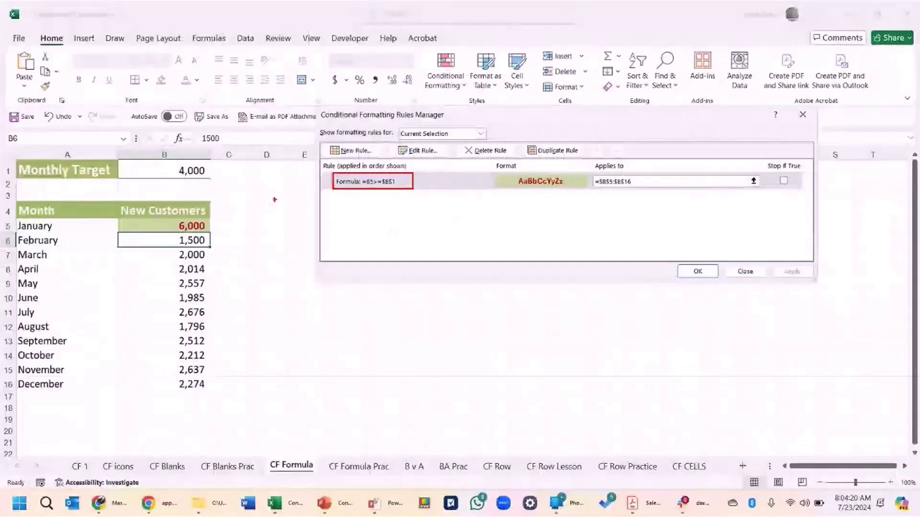
Examine the rule's formula by marking its B5 and $B$1 references and the target cell, and close the rules manager without changes.
drag(369, 190, 367, 219)
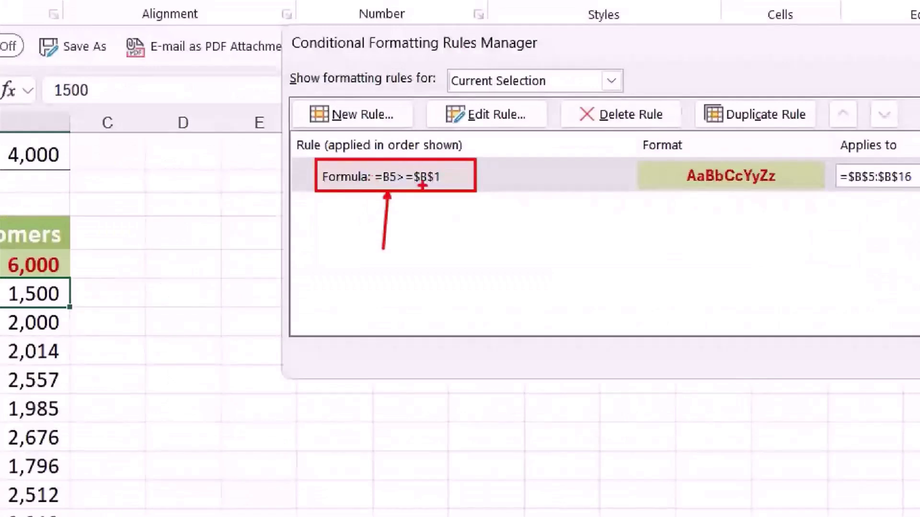
mouse_move(385, 168)
mouse_down()
mouse_move(393, 150)
mouse_move(433, 168)
mouse_up()
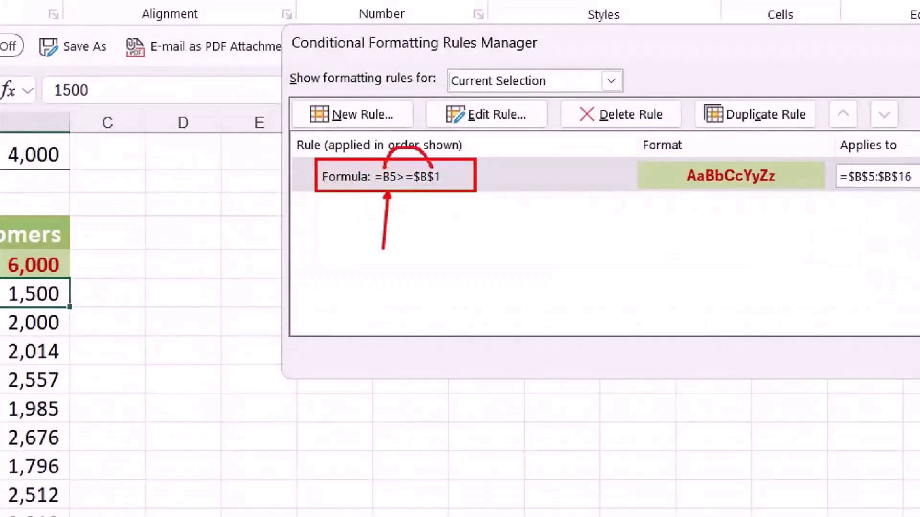
drag(487, 250, 435, 194)
drag(72, 147, 134, 152)
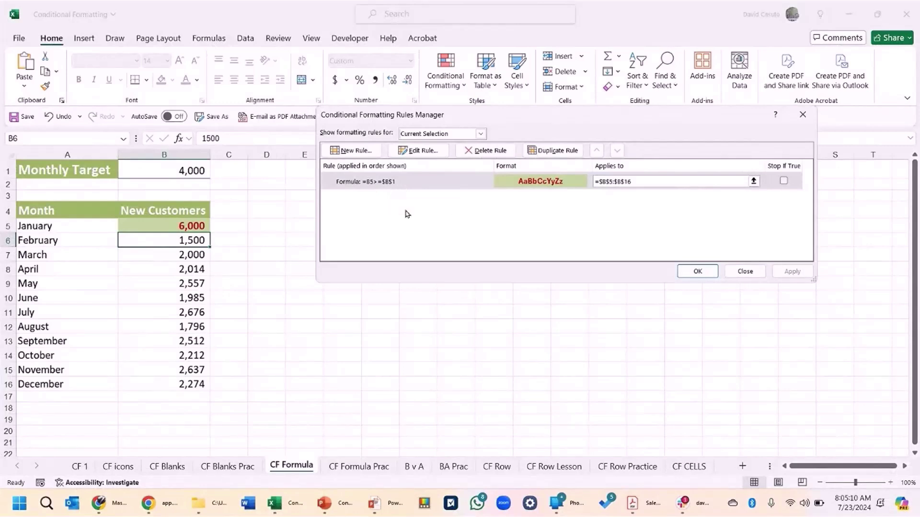
click(743, 272)
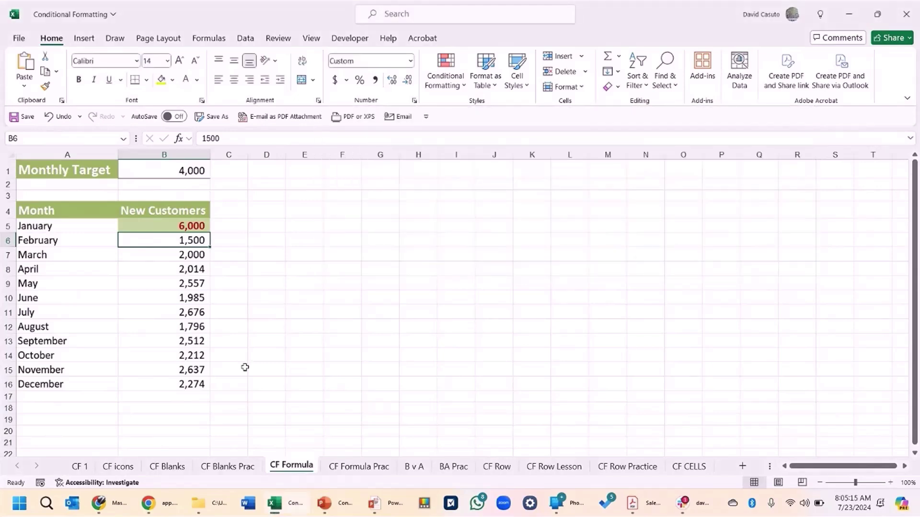
On the CF Formula Prac sheet, start a new formula-based conditional formatting rule for the new customers in B5:B16.
click(361, 464)
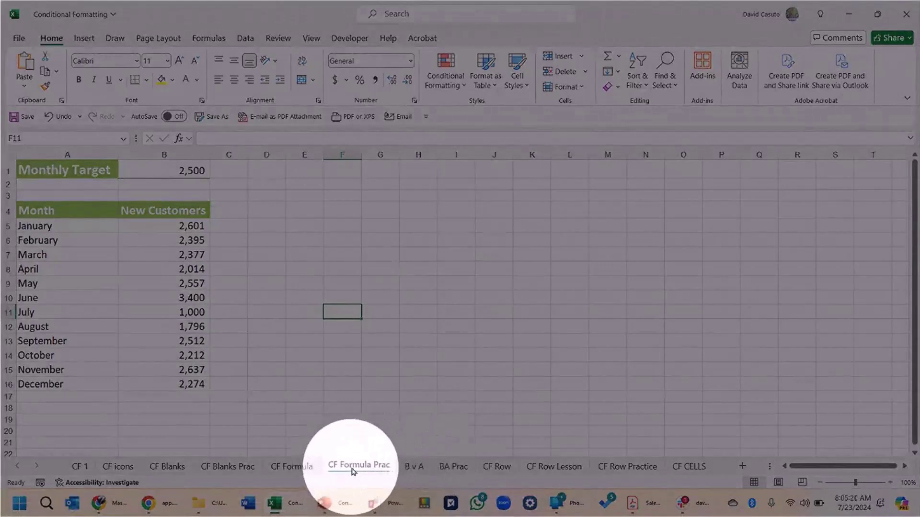
click(185, 227)
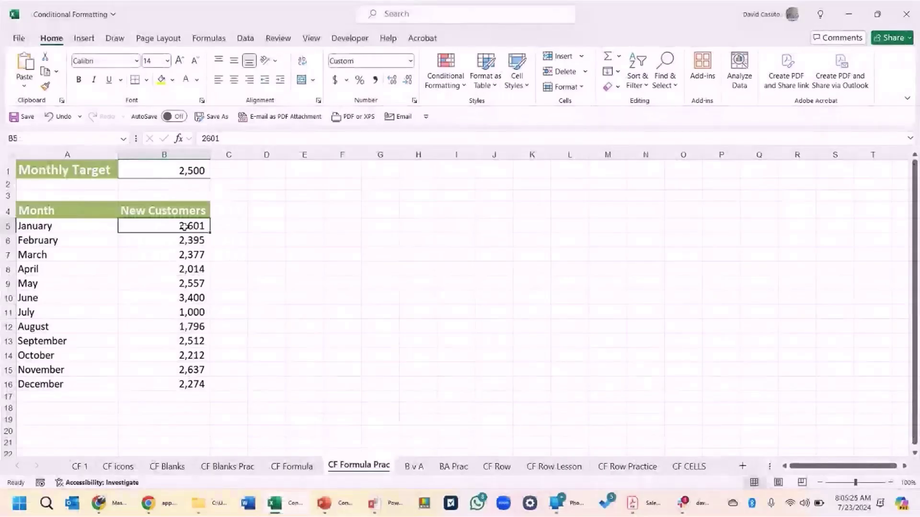
shift+click(181, 383)
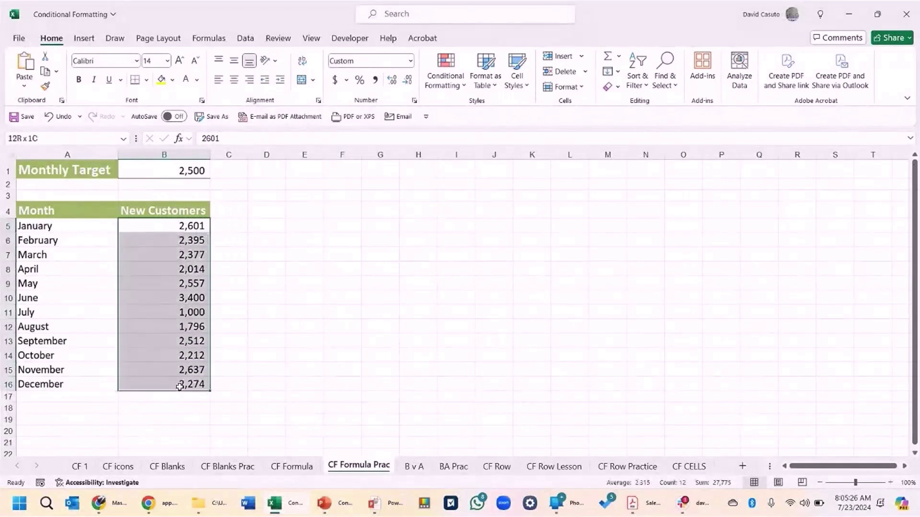
click(451, 84)
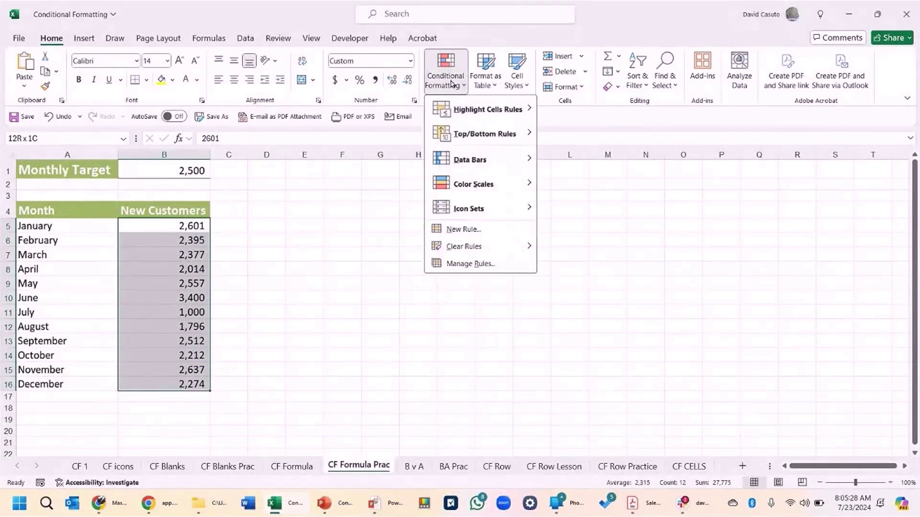
click(464, 230)
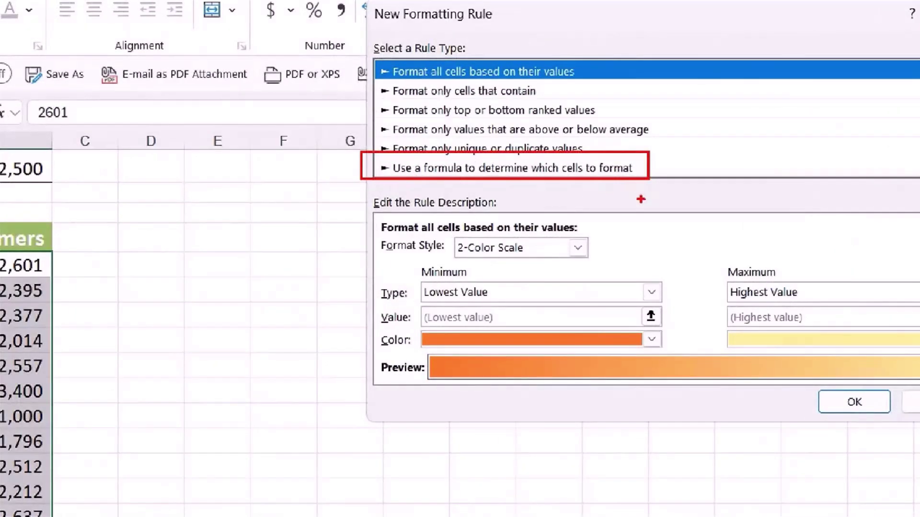
click(512, 167)
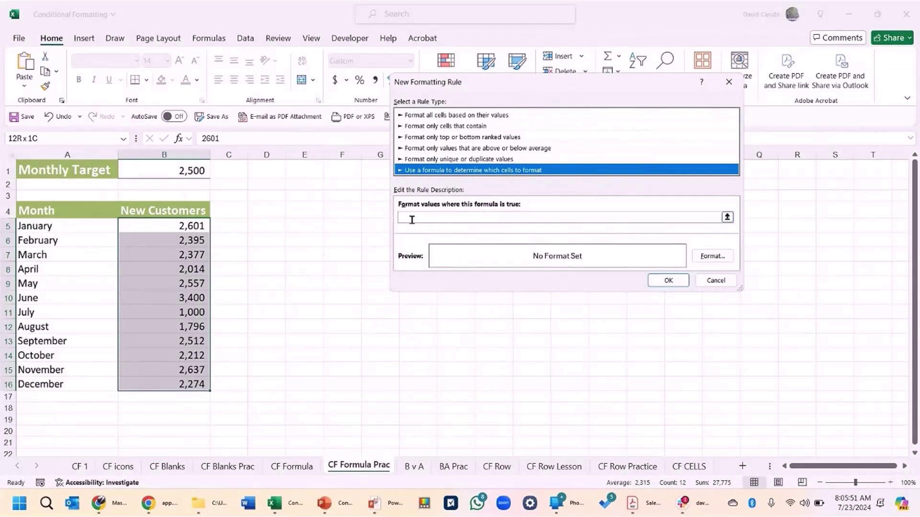
Enter the rule formula =$B$5>$B$1, comparing January's new customers with the monthly target.
click(424, 217)
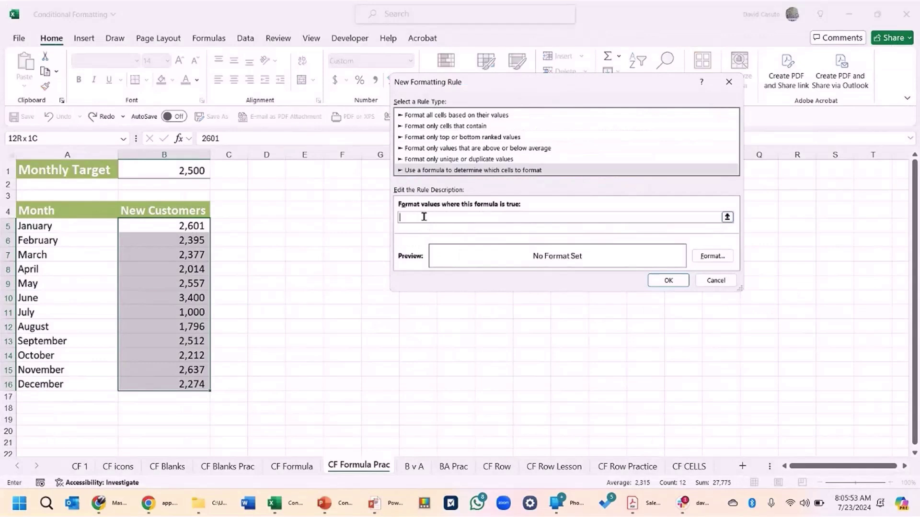
text(=)
click(178, 228)
text(>)
click(170, 170)
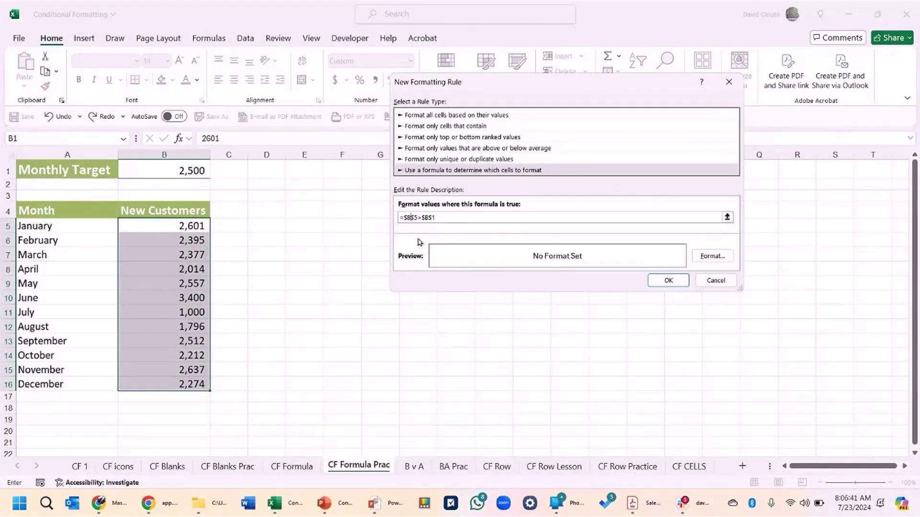
Cycle the January cell's reference through its absolute and mixed forms to fully relative, so the formula reads =B5>$B$1.
key(F4)
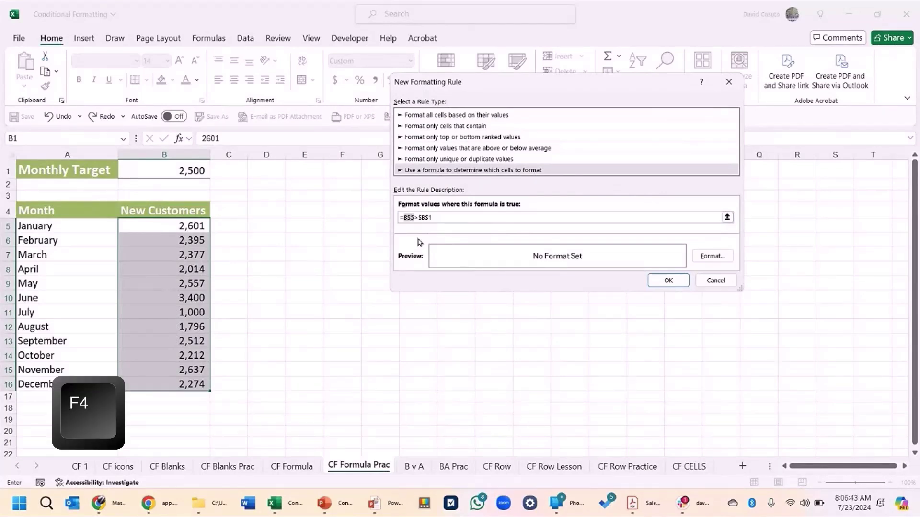
key(F4)
key(F4)
key(F4)
key(F4)
key(F4)
key(F4)
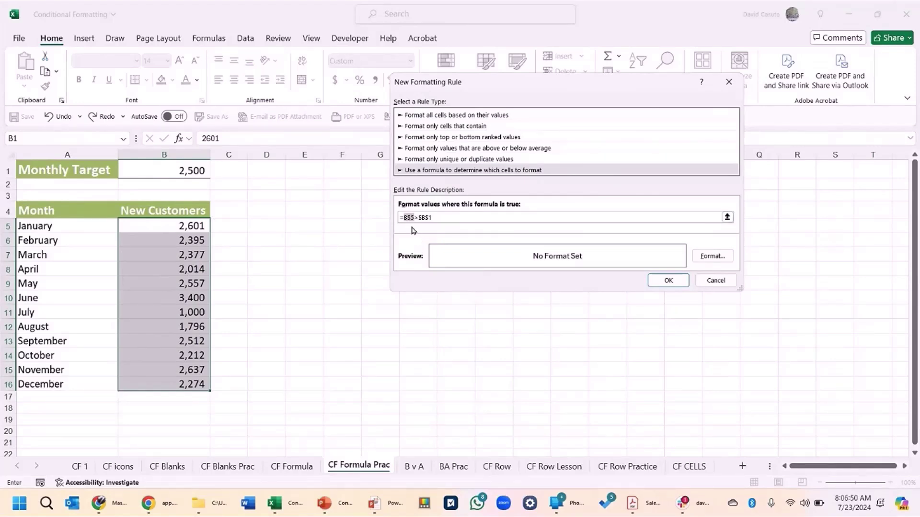
key(F4)
key(F4)
key(F4)
key(F4)
key(F4)
key(F4)
key(F4)
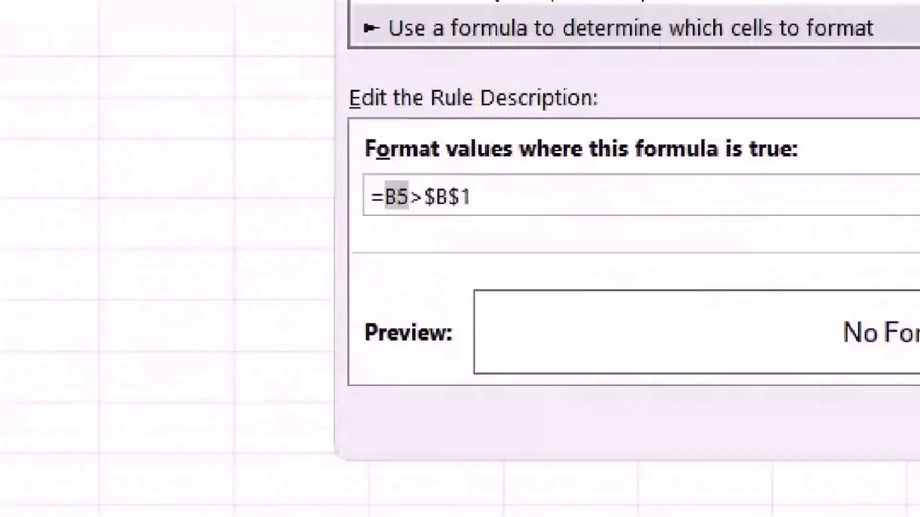
mouse_move(397, 222)
mouse_down()
mouse_move(412, 515)
mouse_move(382, 435)
mouse_up()
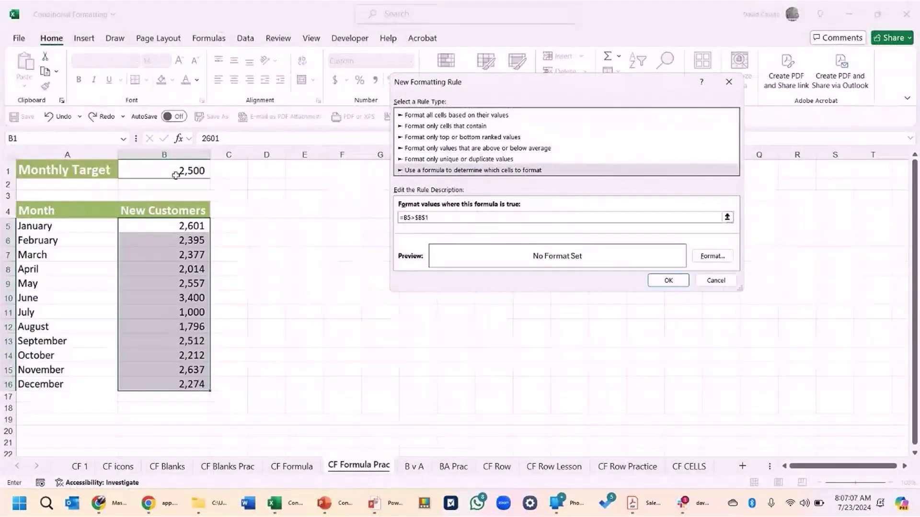
Give the rule a light blue fill and bold font, and apply it to the selected cells.
click(714, 258)
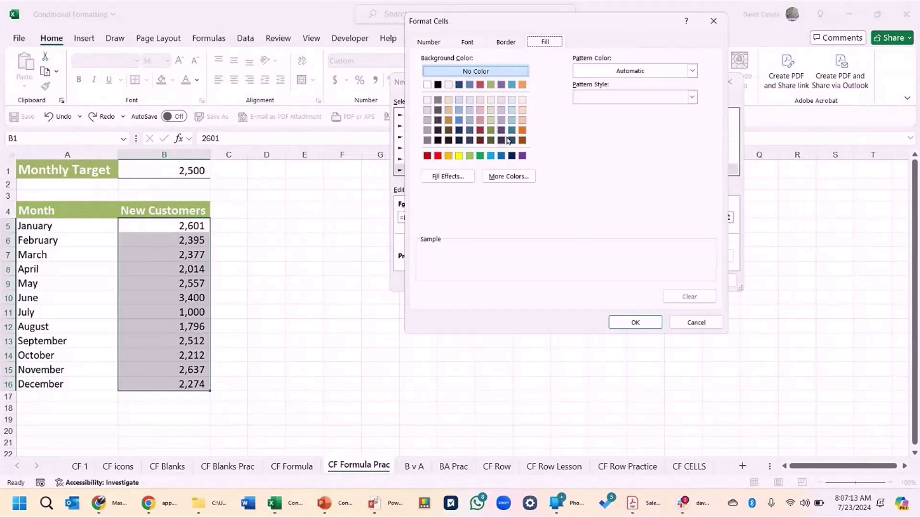
click(512, 100)
click(471, 43)
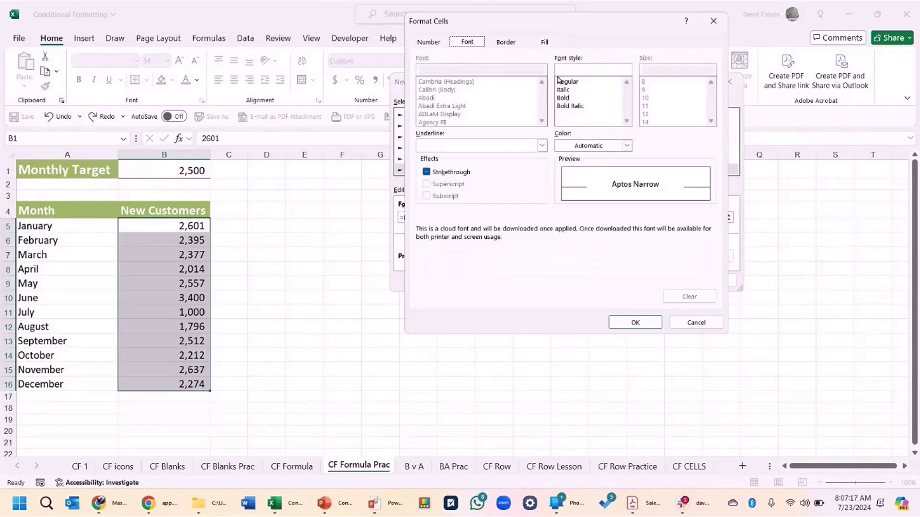
click(568, 100)
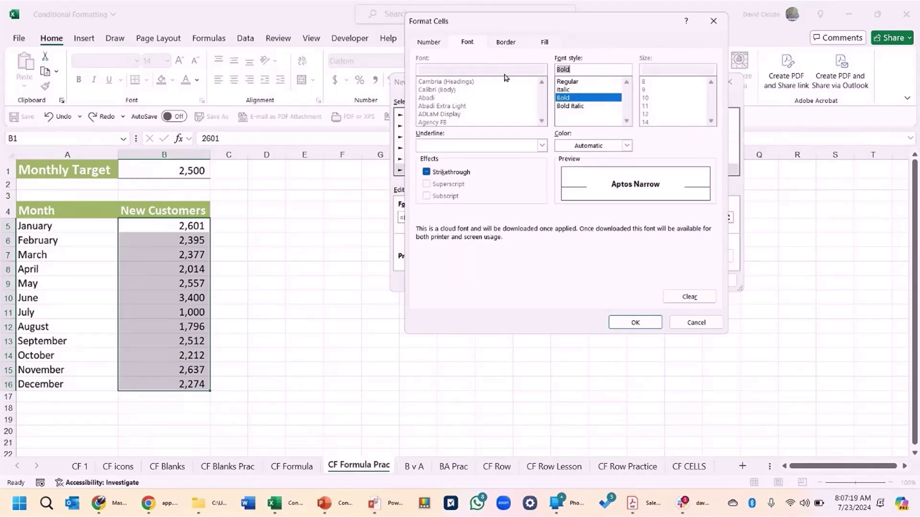
click(631, 324)
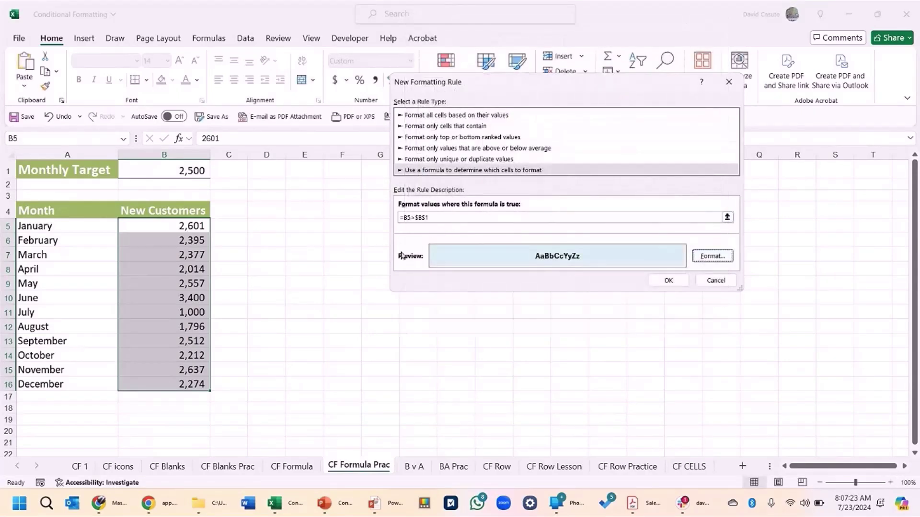
click(668, 281)
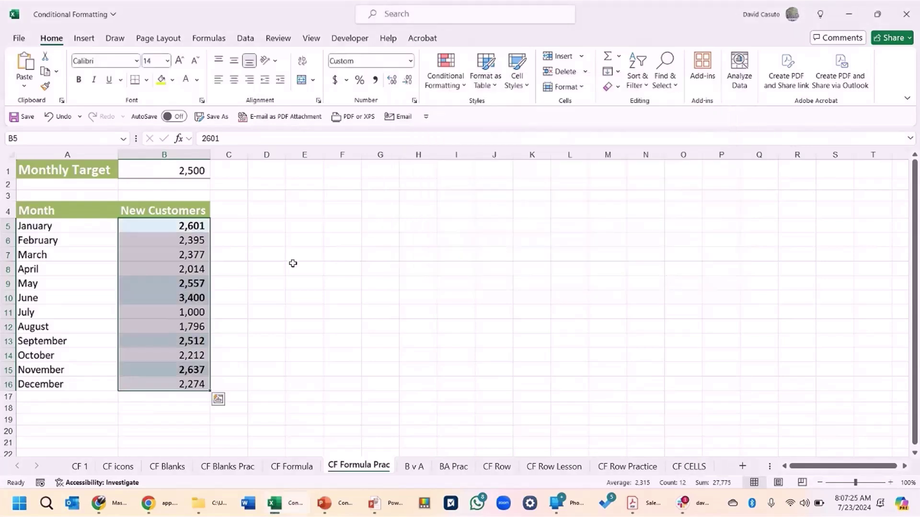
Check the monthly target in B1 and enter 3000 as February's new customers in B6 to test the rule.
click(179, 268)
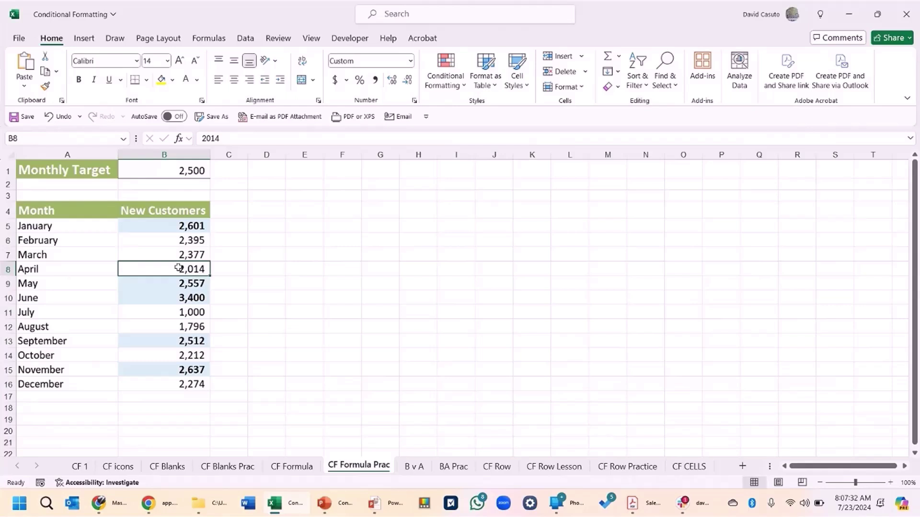
click(169, 171)
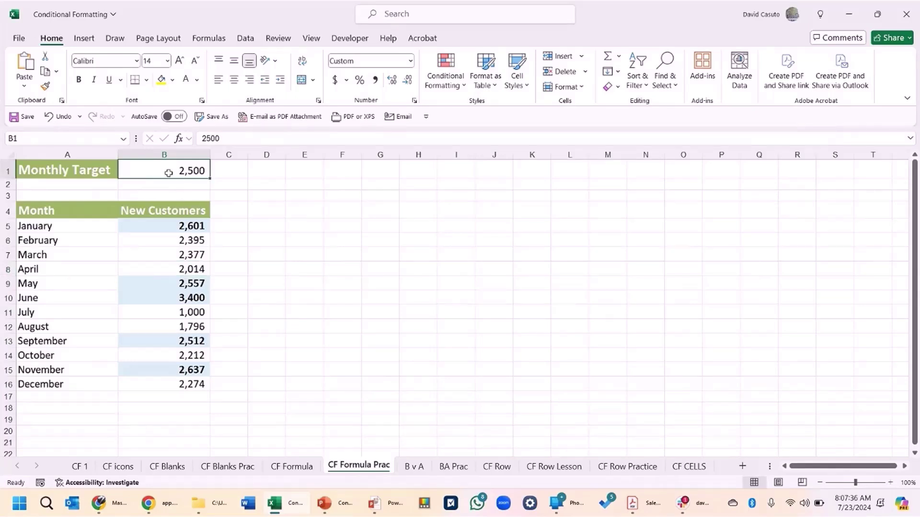
click(166, 239)
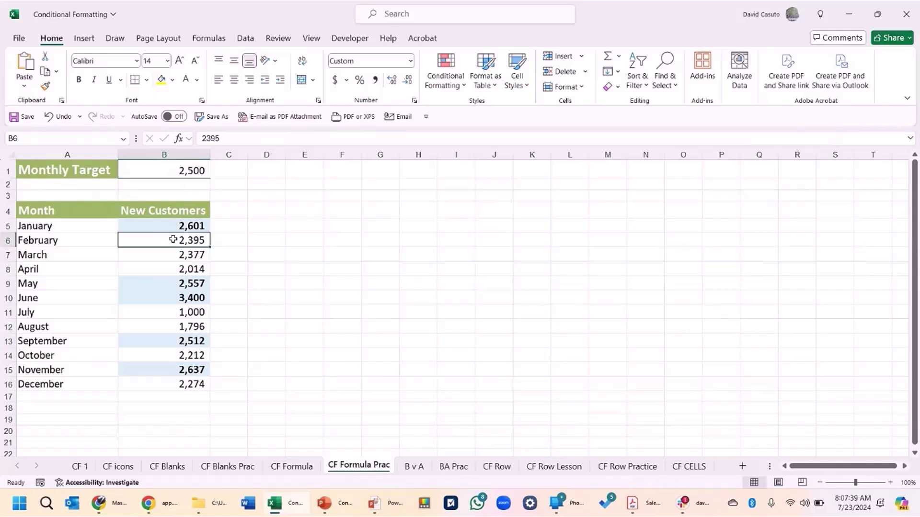
text(3000)
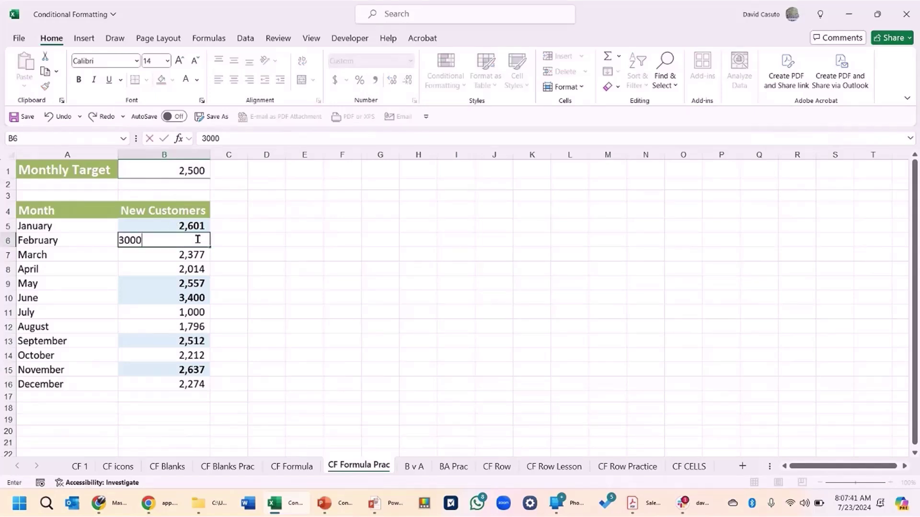
key(Return)
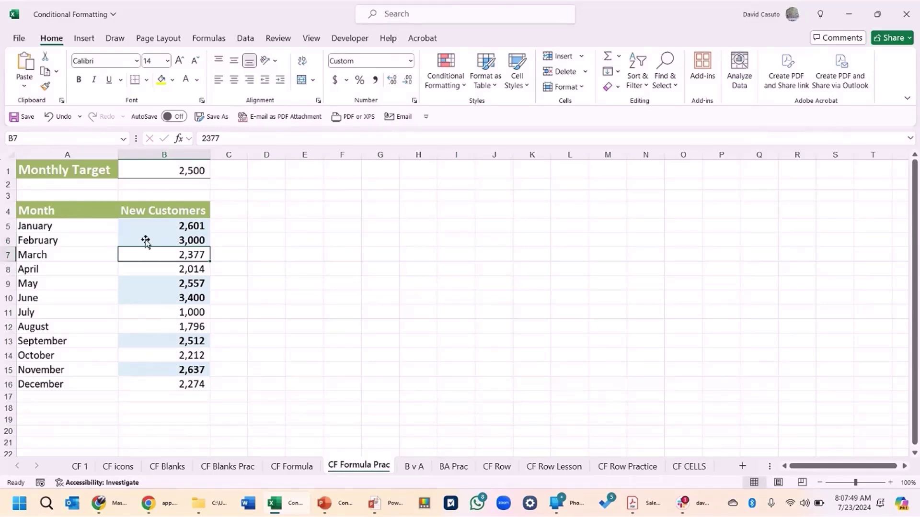
Set the monthly target in B1 to 3050 and review the new customers highlighting rule in the Rules Manager.
click(175, 171)
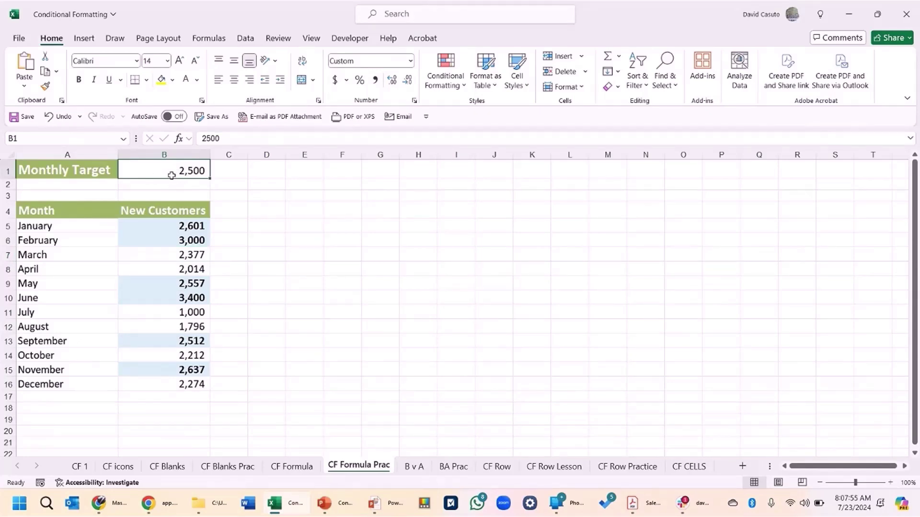
text(3050)
key(Return)
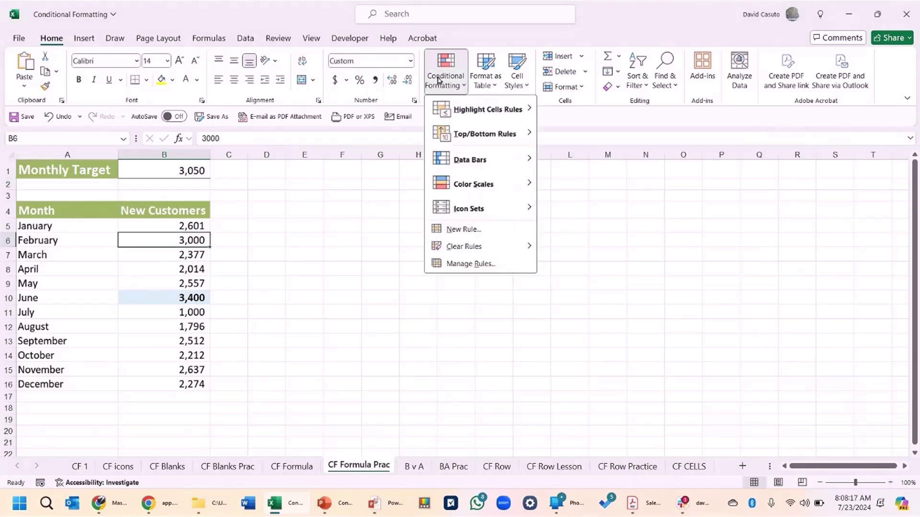
click(471, 264)
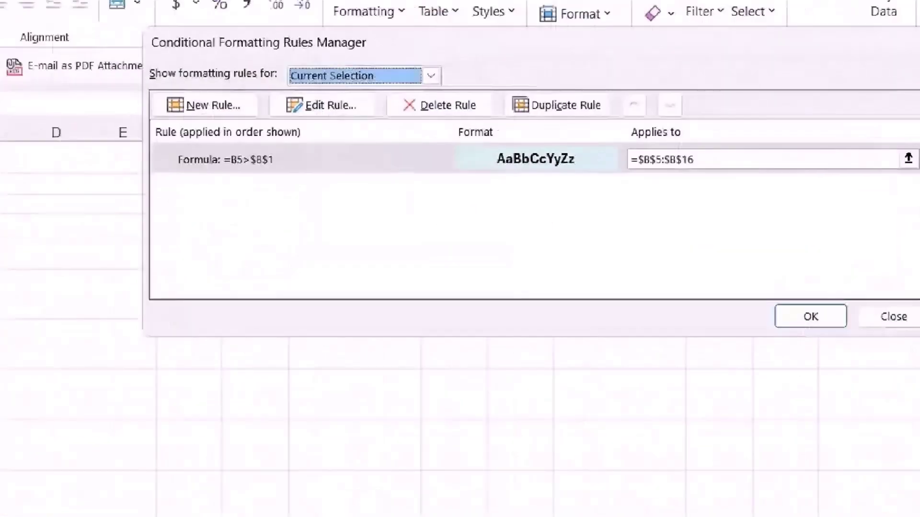
mouse_move(167, 146)
mouse_down()
mouse_move(309, 171)
mouse_move(285, 176)
mouse_up()
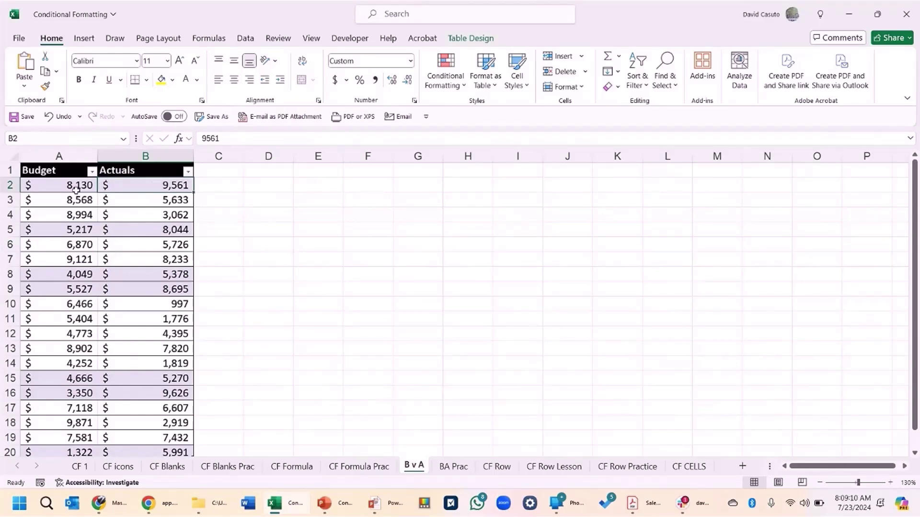
On the B v A sheet, set the first budget amount in A2 to 10000 to test the row highlighting.
scroll(138, 225, down, 1)
scroll(138, 226, up, 1)
click(174, 203)
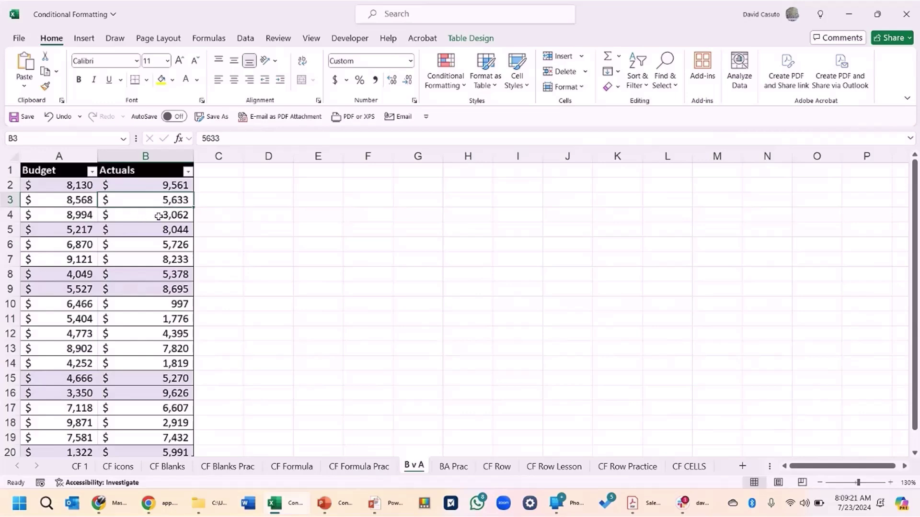
scroll(170, 289, down, 1)
scroll(72, 212, up, 1)
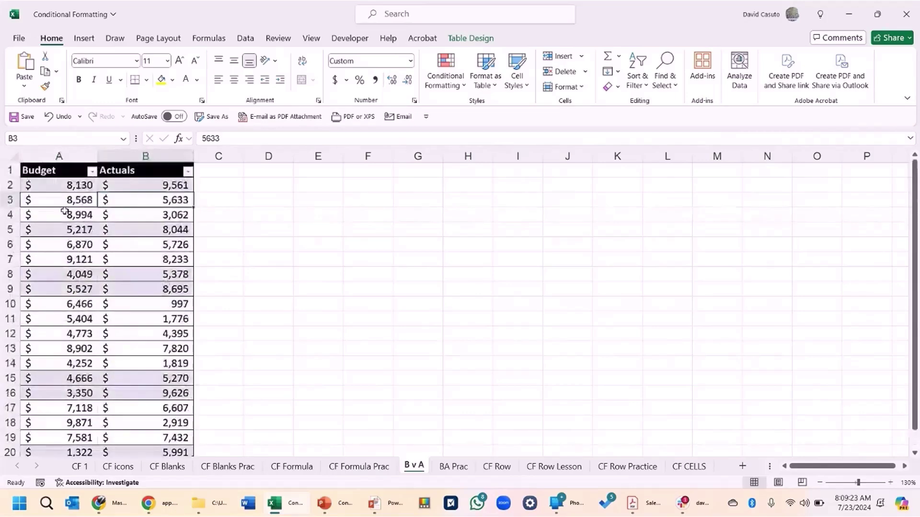
click(69, 189)
text(10000)
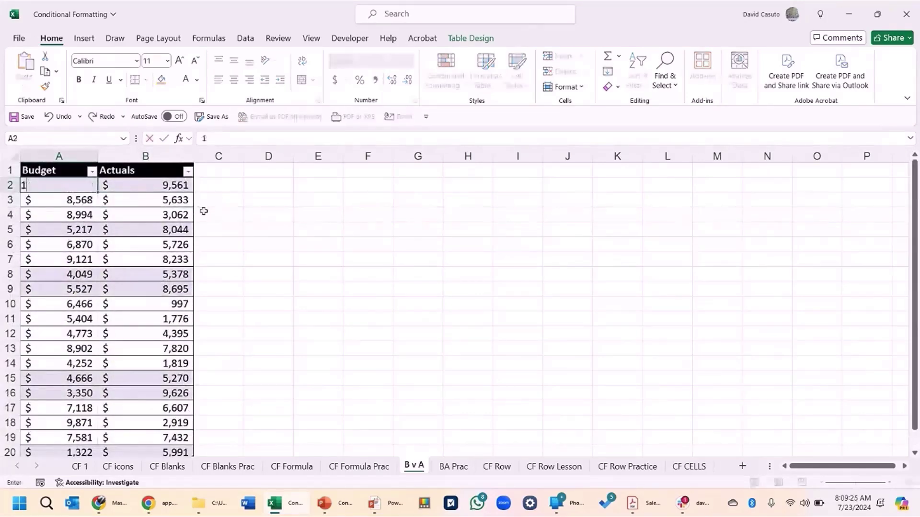
key(Return)
click(120, 305)
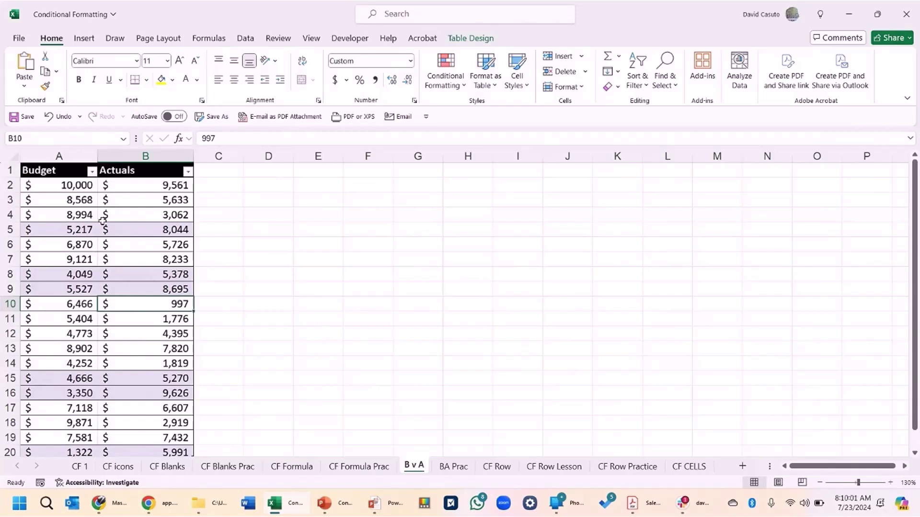
click(126, 216)
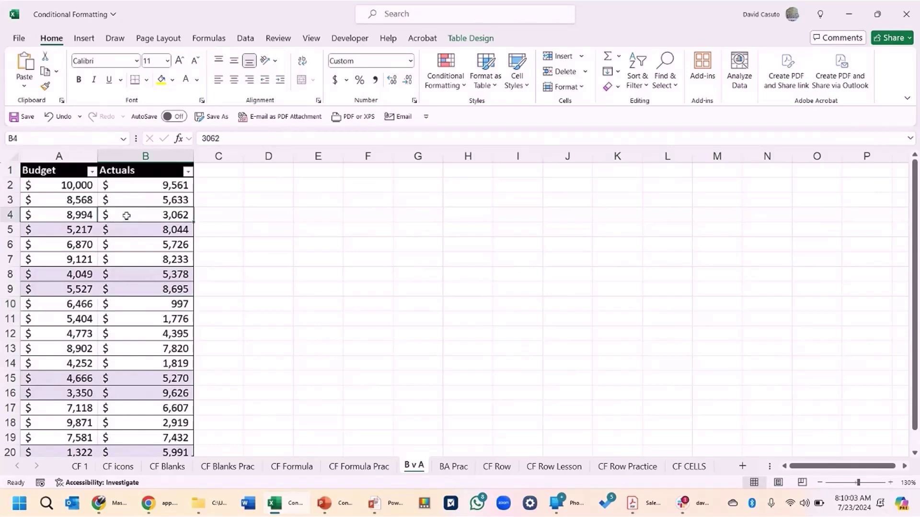
Select all the Actuals amounts, B2 through B20, on the BA Prac sheet.
click(454, 467)
click(162, 185)
scroll(193, 325, down, 5)
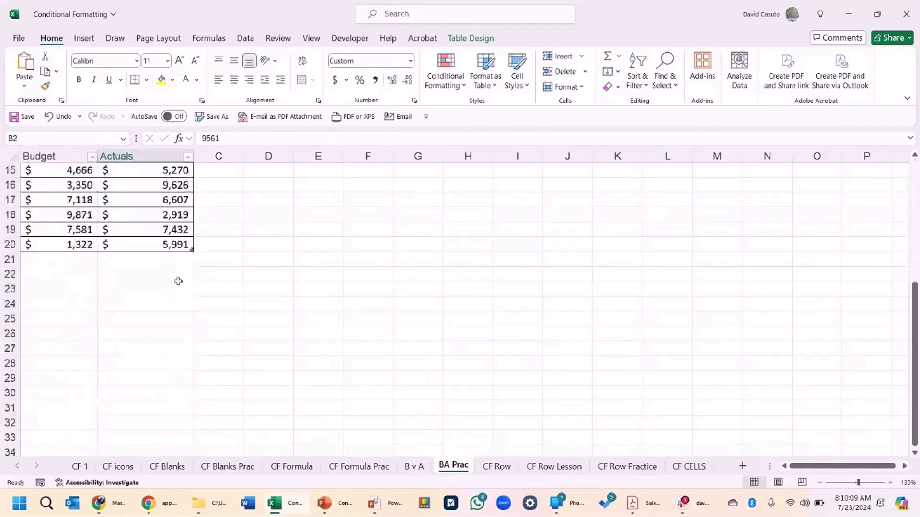
shift+click(161, 245)
scroll(161, 246, up, 5)
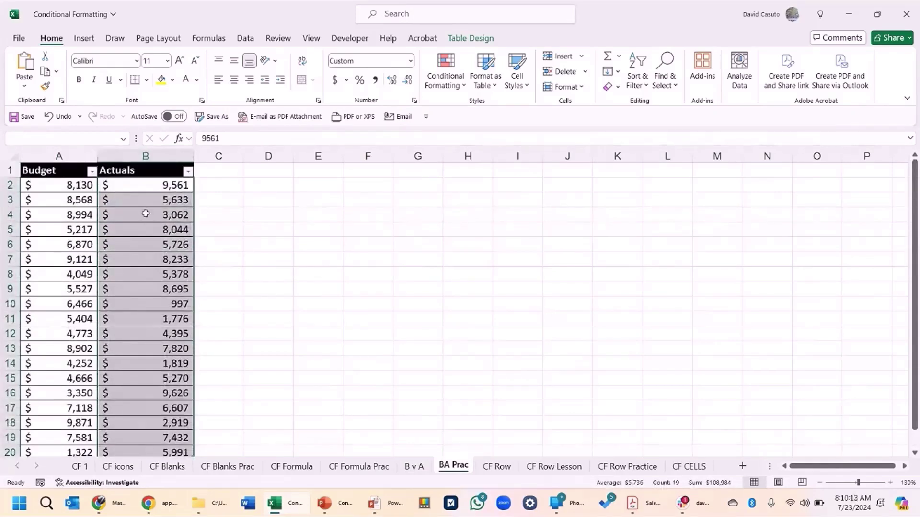
click(452, 83)
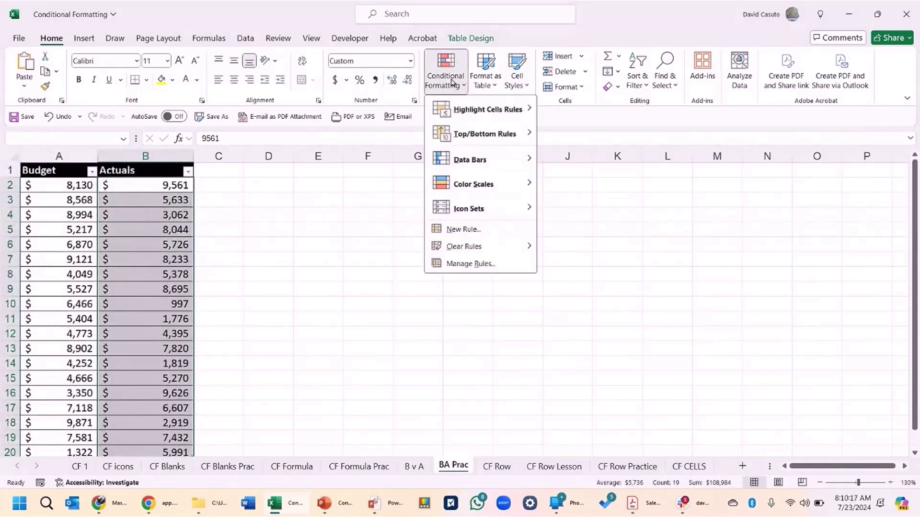
mouse_move(458, 110)
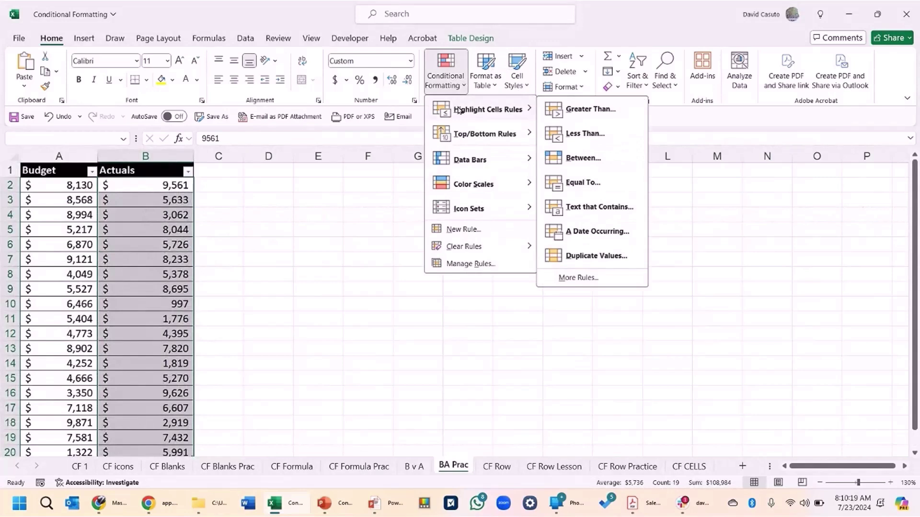
click(590, 110)
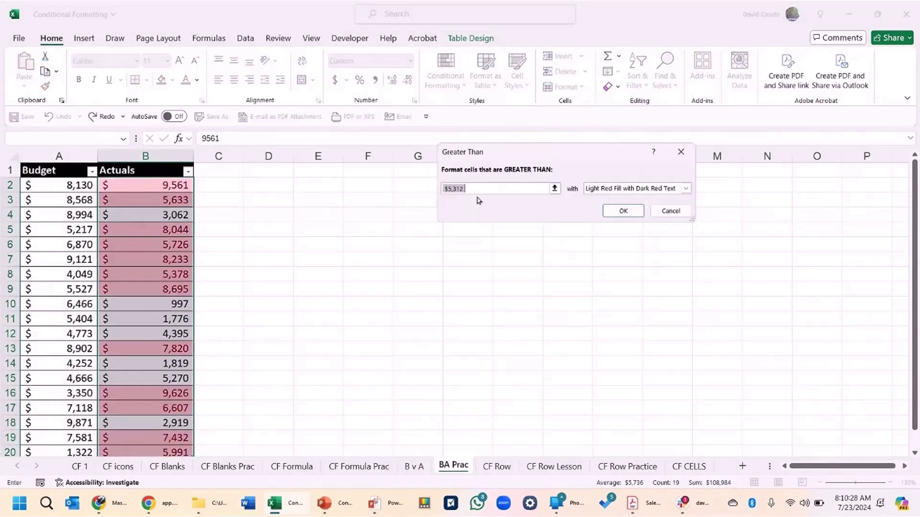
click(70, 187)
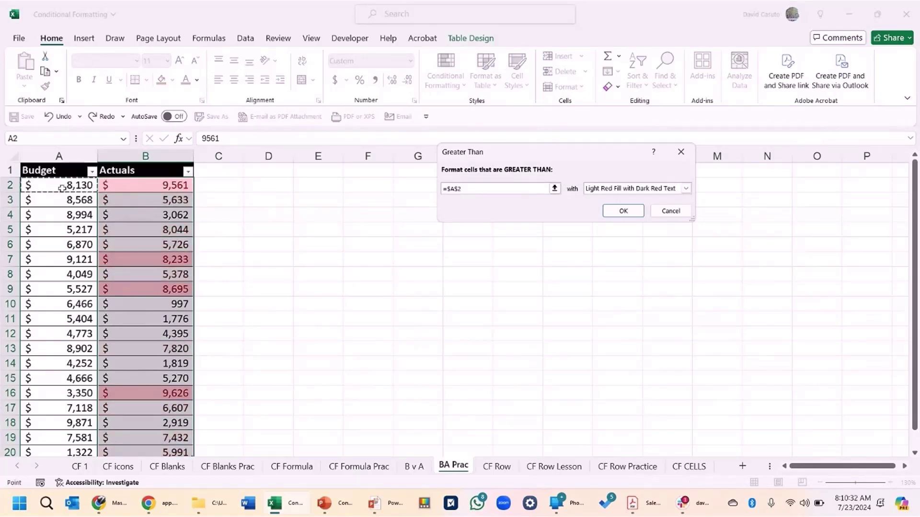
click(469, 188)
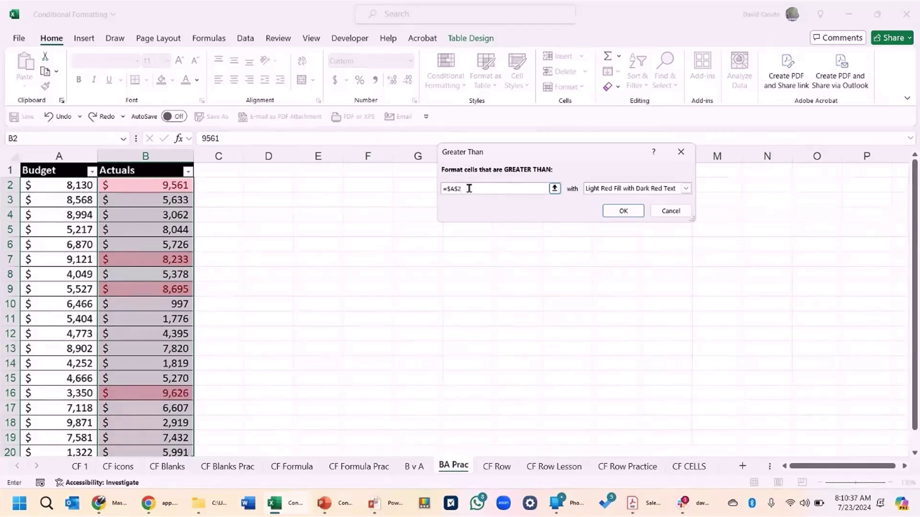
key(F4)
key(F4)
key(F4)
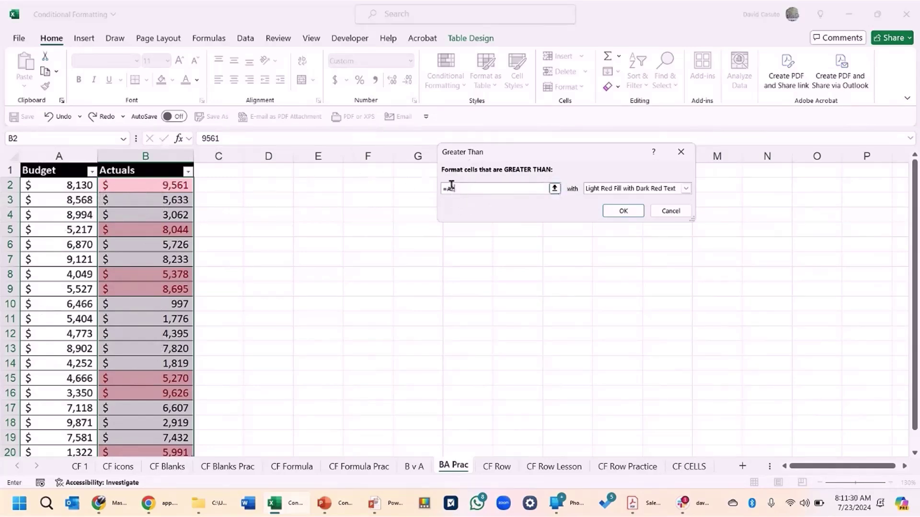
click(669, 211)
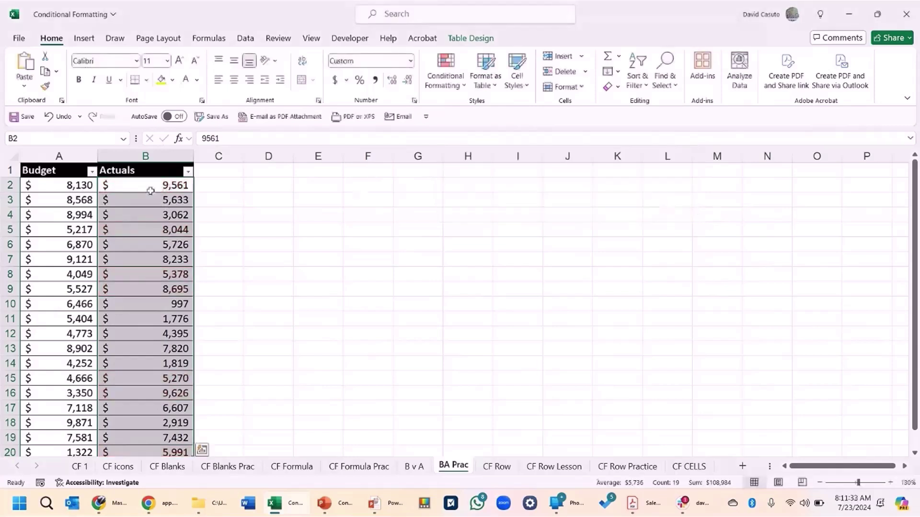
Start a Greater Than highlight rule on the Actuals amounts, comparing them with the first budget cell as the relative reference =A2.
click(435, 79)
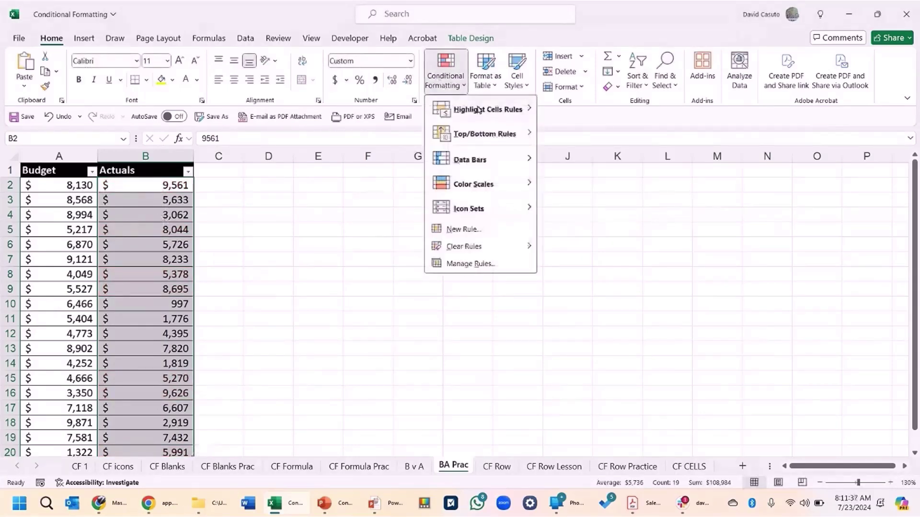
mouse_move(484, 110)
click(558, 110)
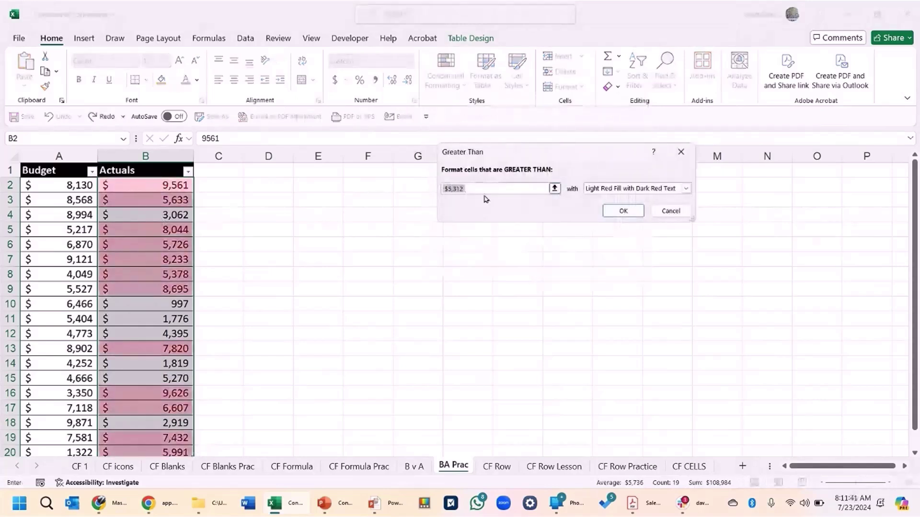
key(BackSpace)
click(61, 186)
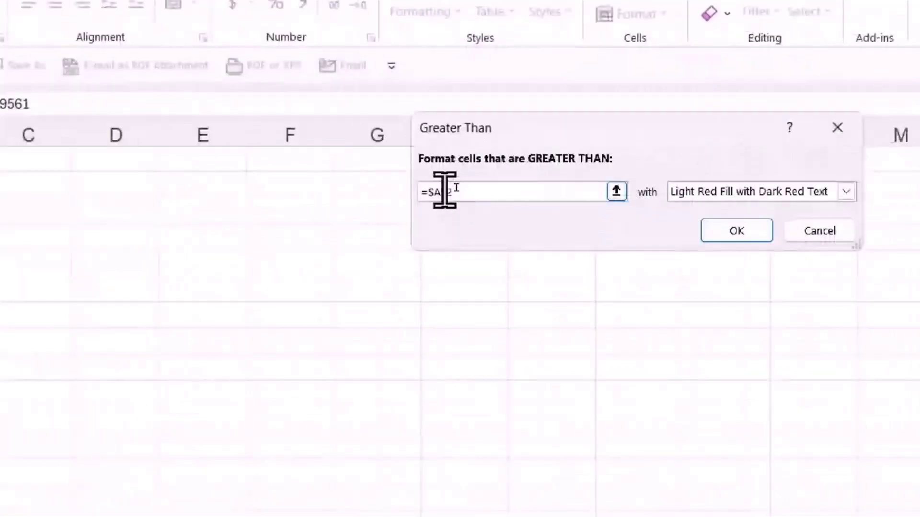
click(445, 192)
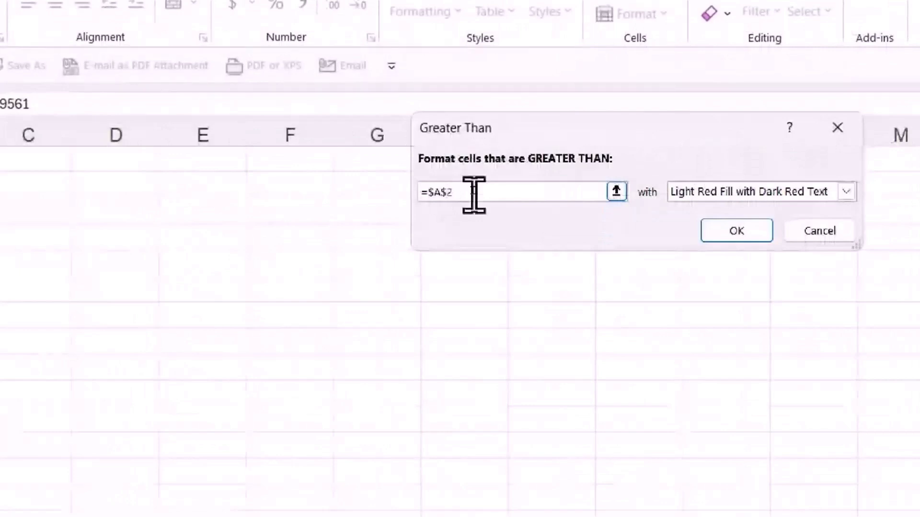
key(F4)
key(F4)
key(F4)
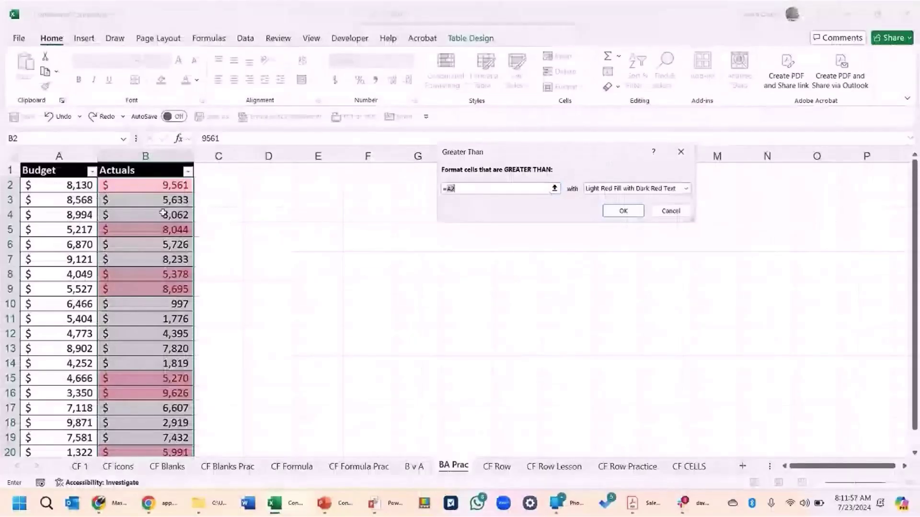
Format the Greater Than rule with Green Fill with Dark Green Text and apply it to the Actuals amounts.
click(598, 190)
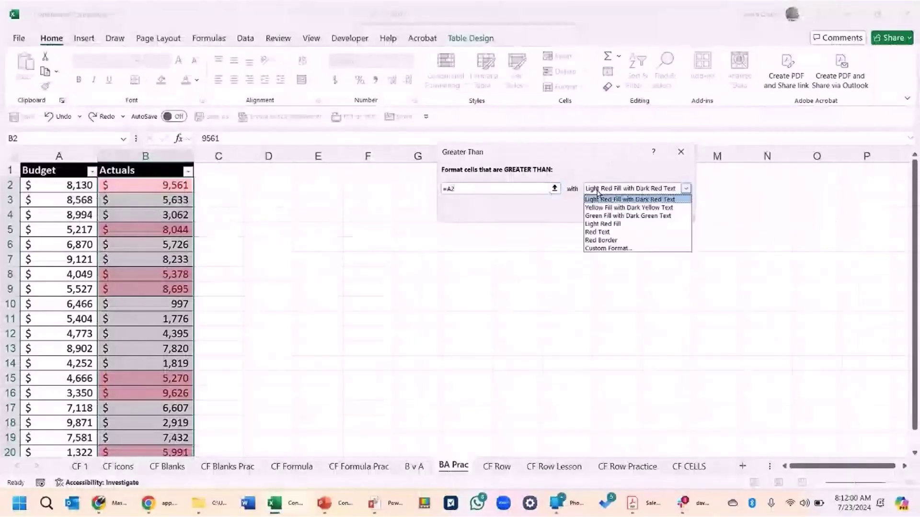
click(602, 216)
click(604, 209)
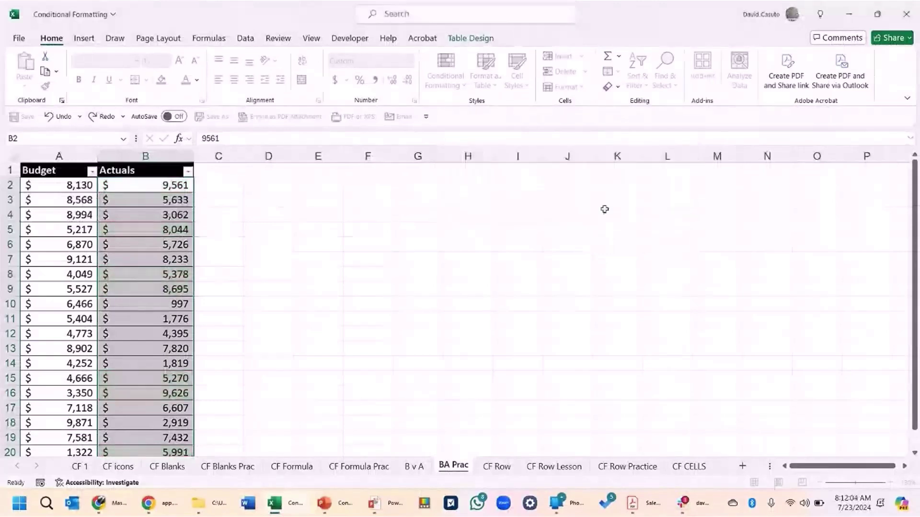
click(138, 206)
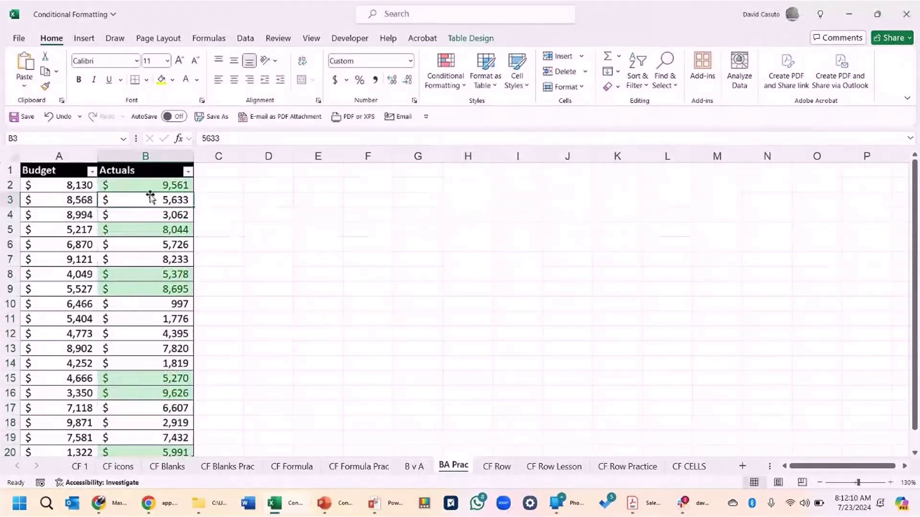
Clear all conditional formatting rules from the entire BA Prac sheet.
click(128, 186)
key(ctrl+shift+Down)
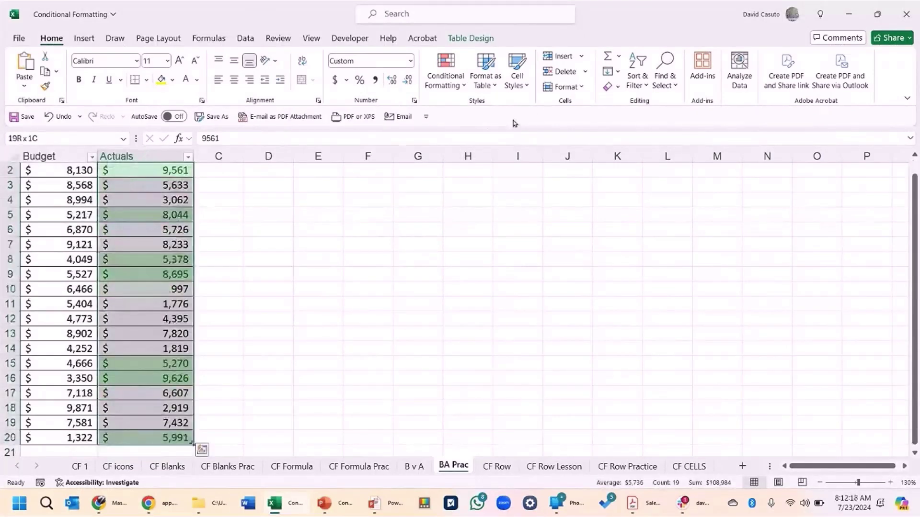
click(441, 83)
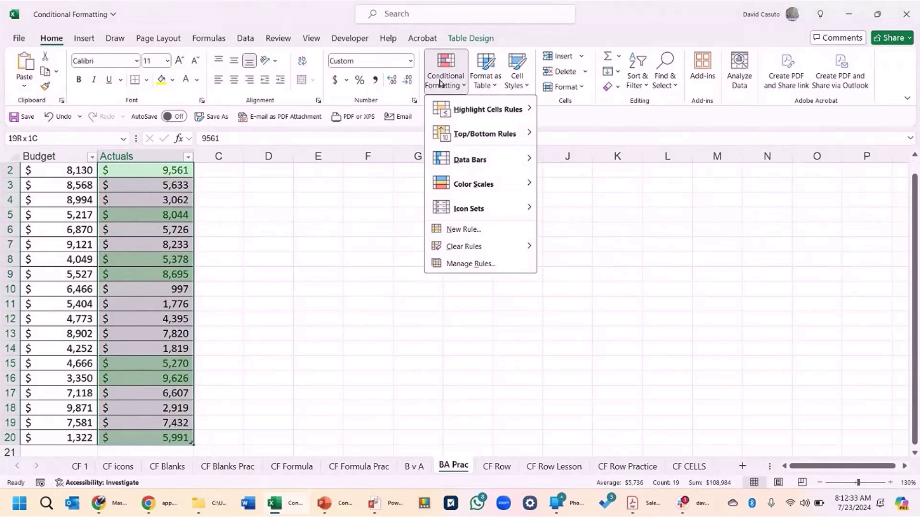
mouse_move(467, 250)
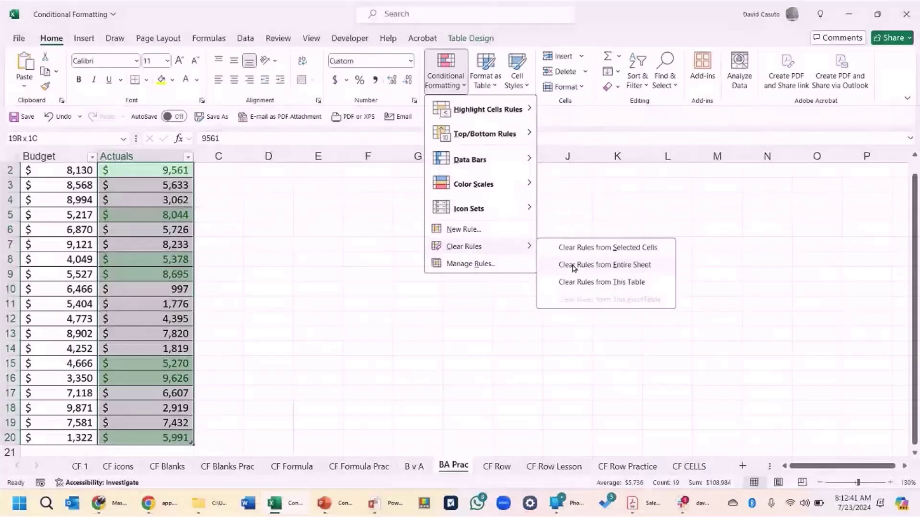
click(573, 266)
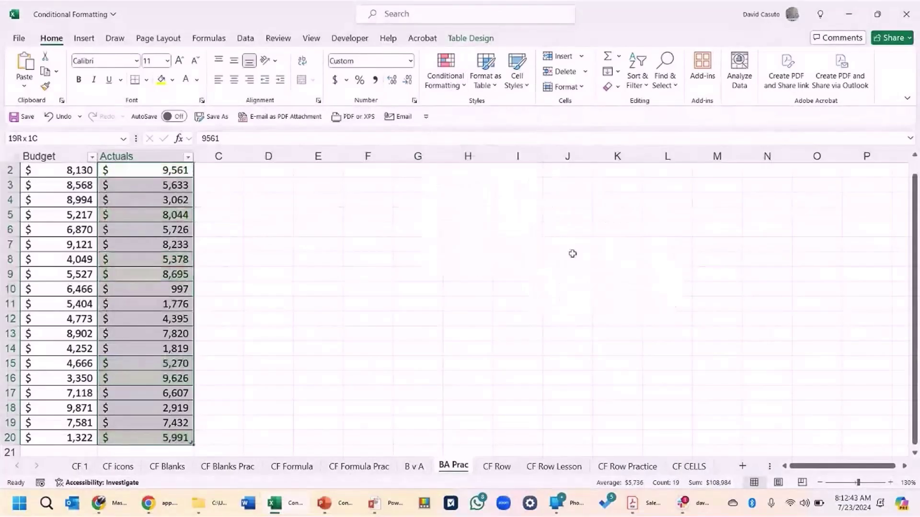
click(164, 246)
scroll(164, 246, up, 1)
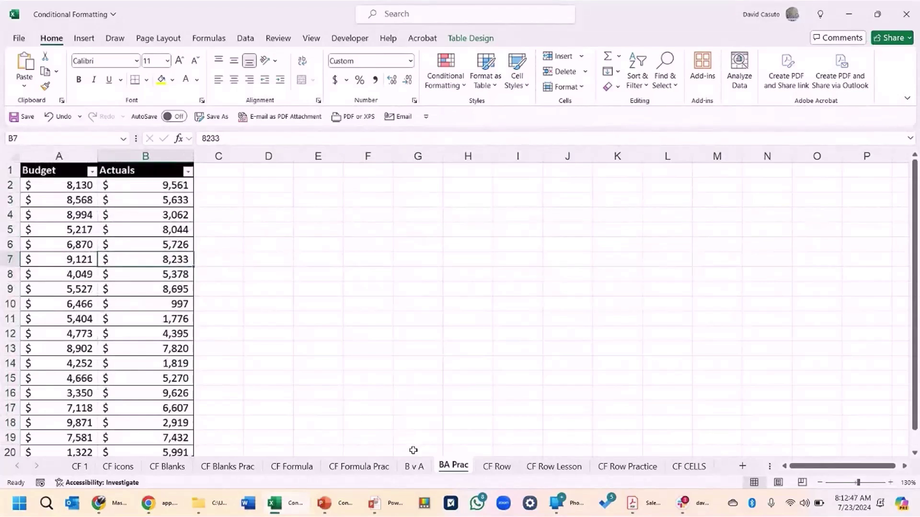
Return to the B v A sheet and examine the table's row highlighting rule and its range in the Rules Manager.
click(415, 466)
click(142, 263)
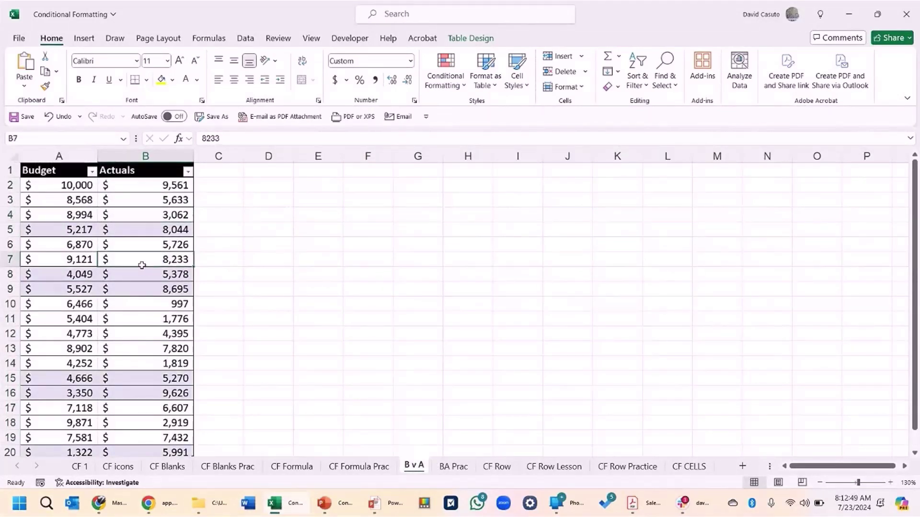
scroll(141, 265, down, 2)
scroll(134, 261, up, 2)
click(148, 276)
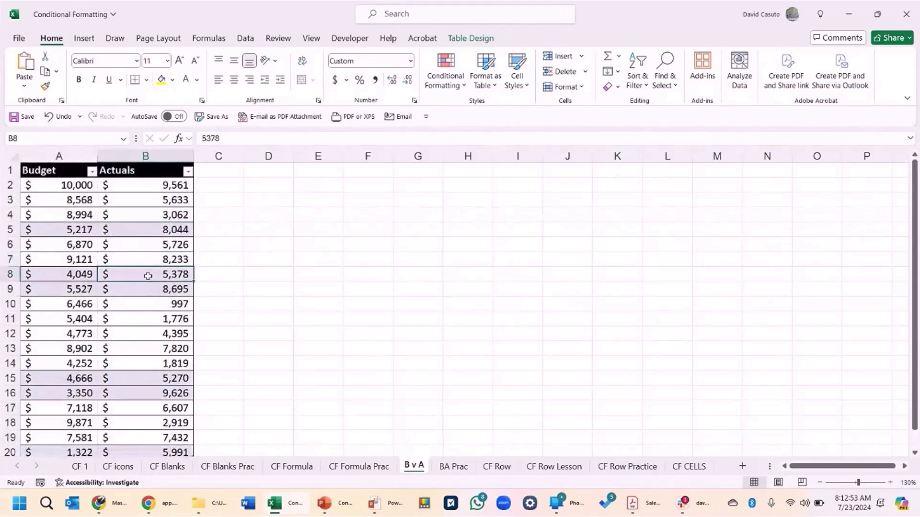
click(447, 67)
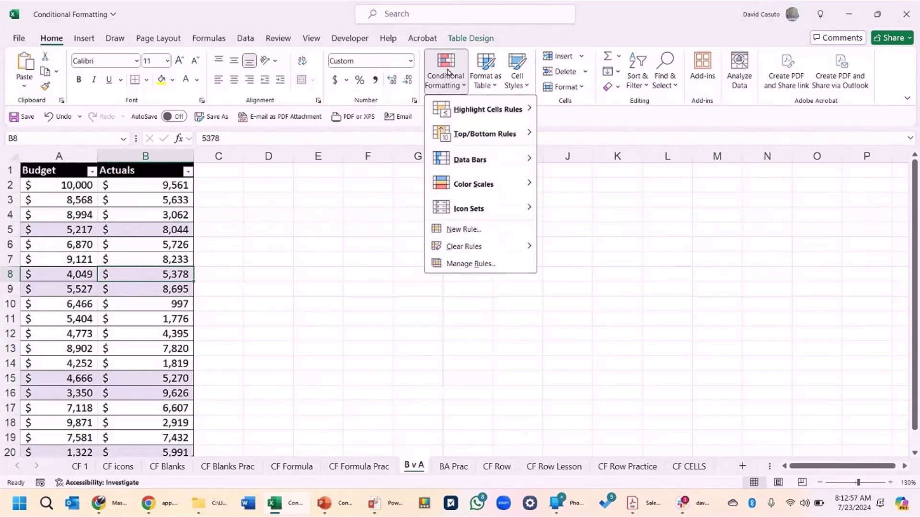
click(464, 265)
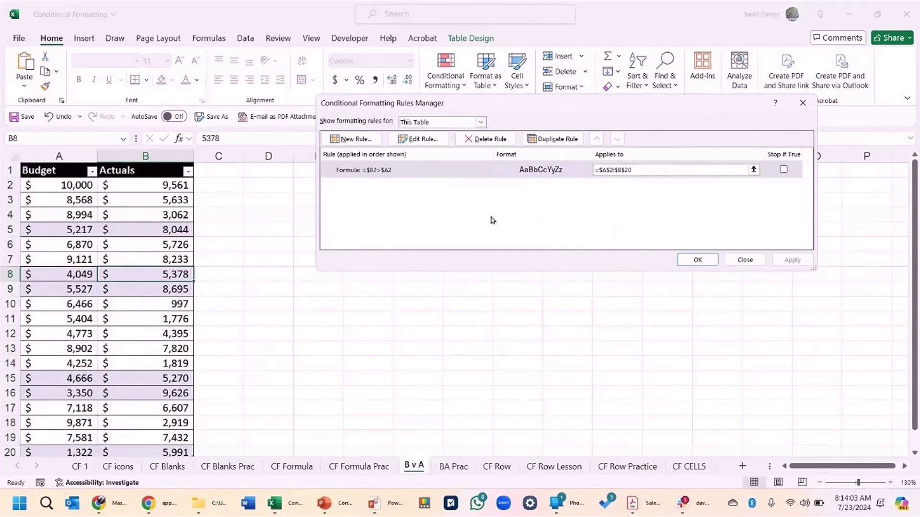
On the BA Prac sheet, start a new formula-based conditional formatting rule for all Budget and Actuals amounts in A2:B20.
click(745, 260)
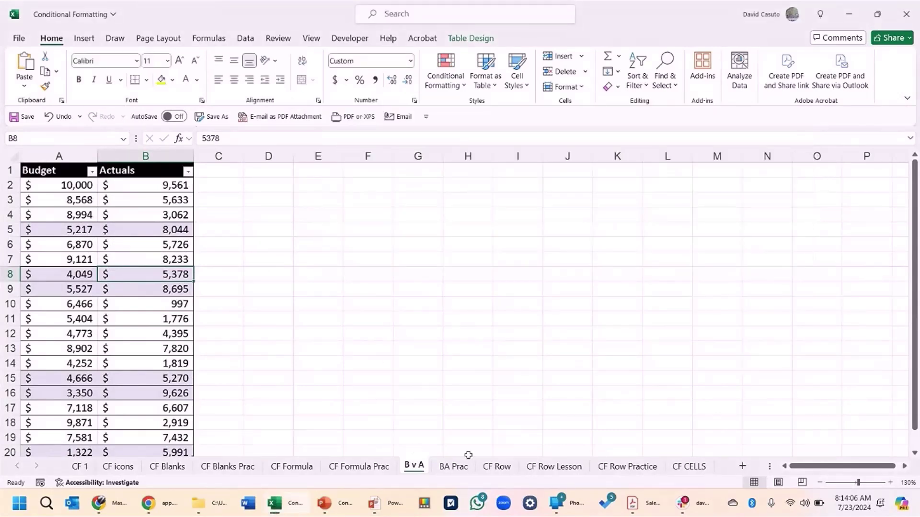
click(454, 467)
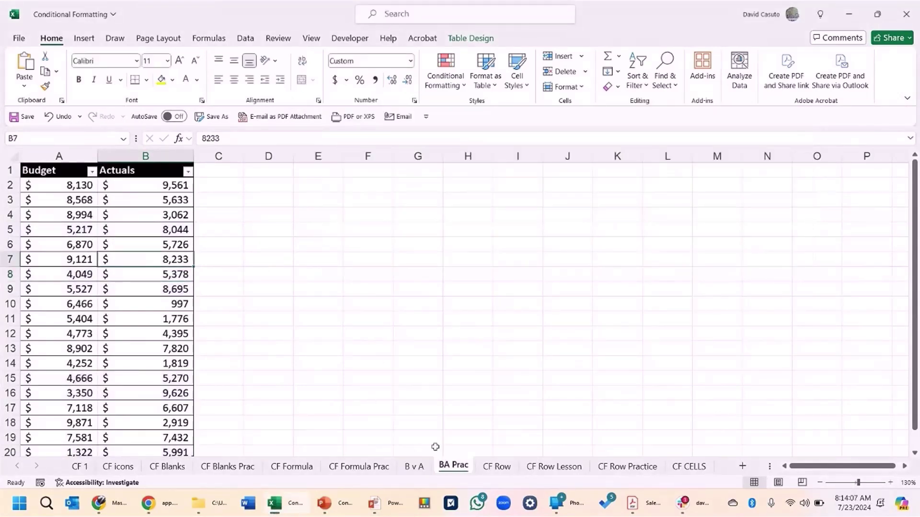
click(60, 188)
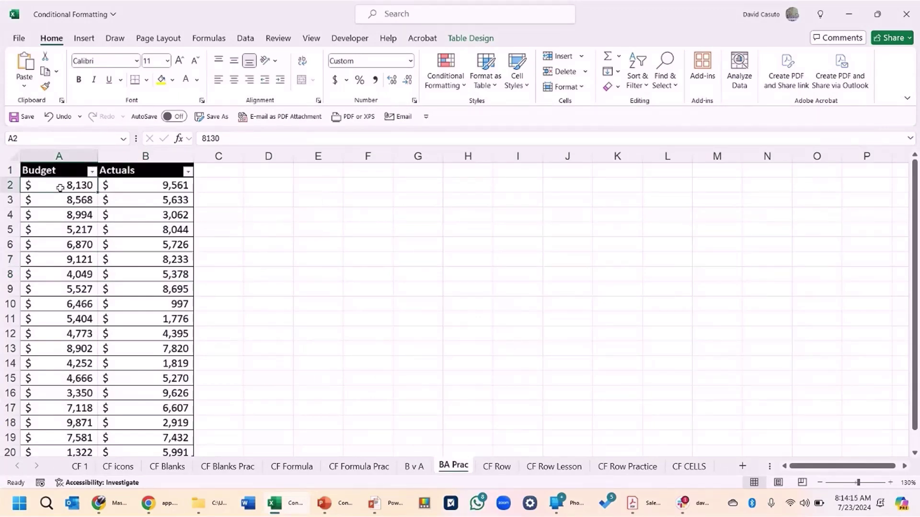
key(ctrl+shift+Down)
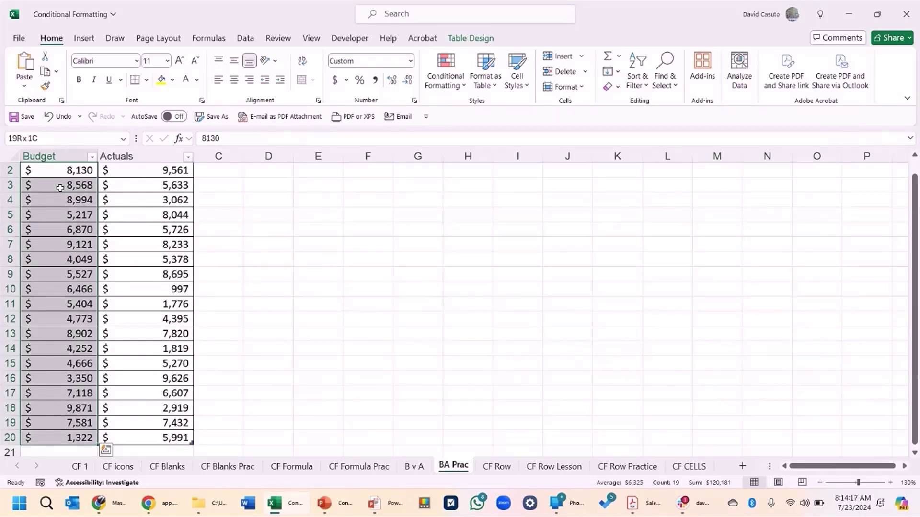
key(ctrl+shift+Right)
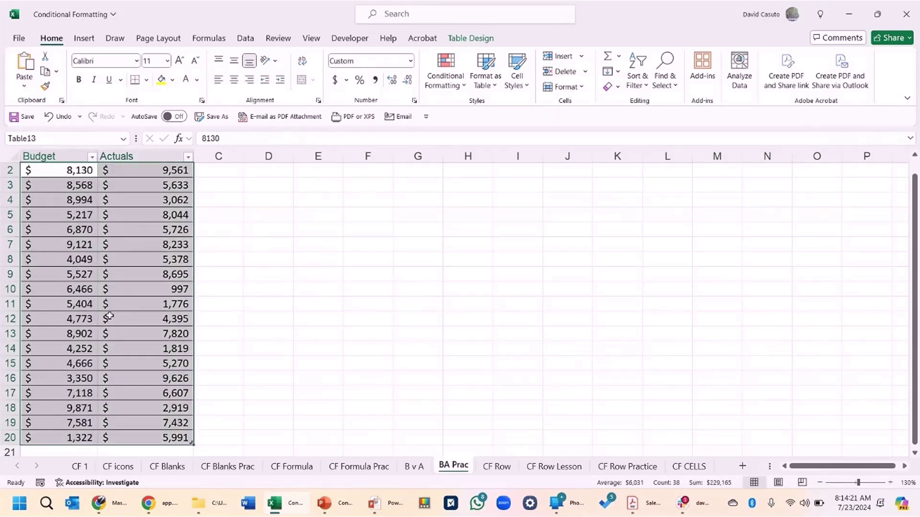
scroll(109, 316, up, 1)
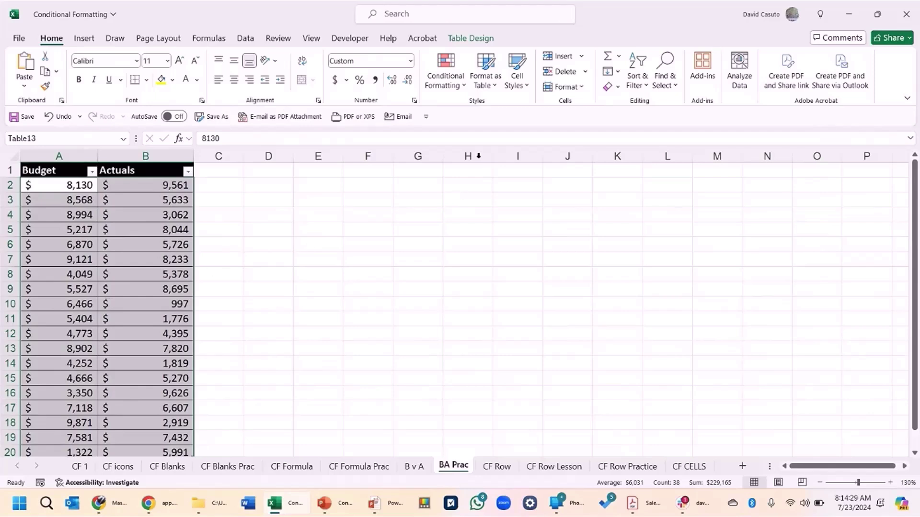
click(443, 77)
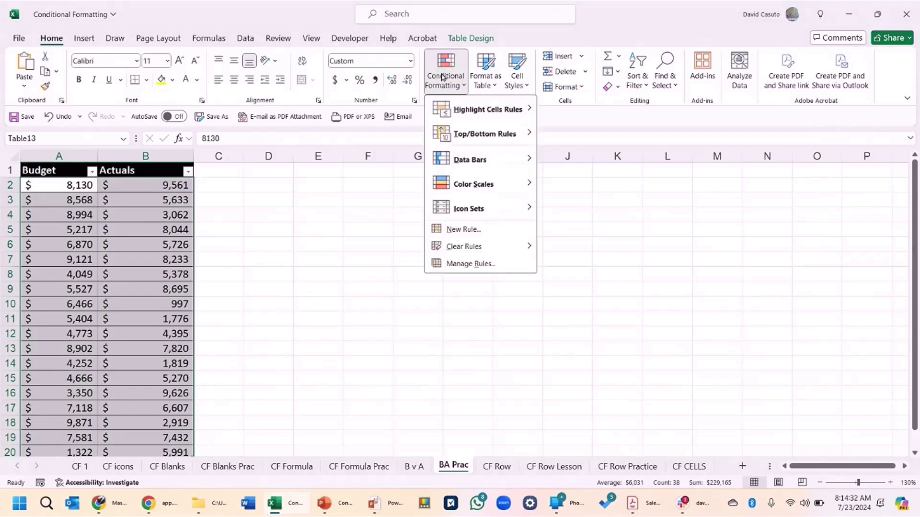
click(473, 233)
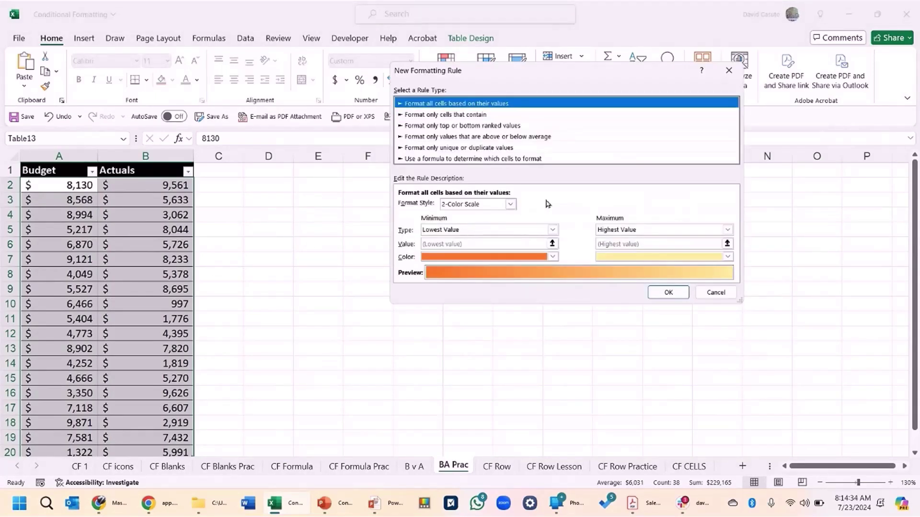
click(439, 159)
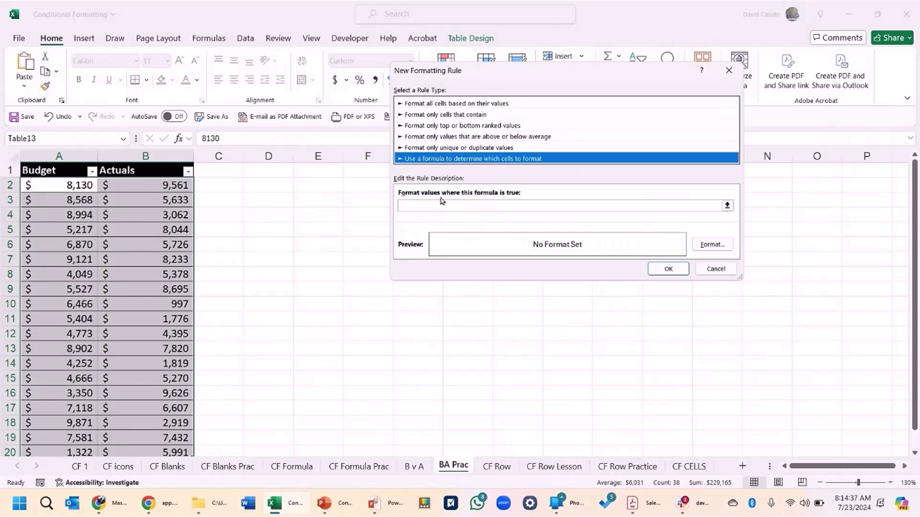
Enter the rule formula =$B2>$A2, locking only the columns of both references.
click(413, 207)
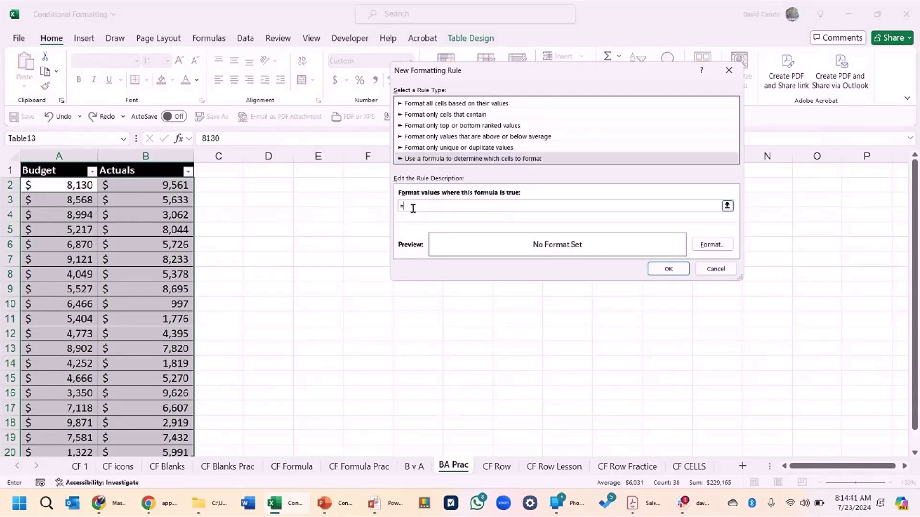
text(=)
click(169, 185)
text(>)
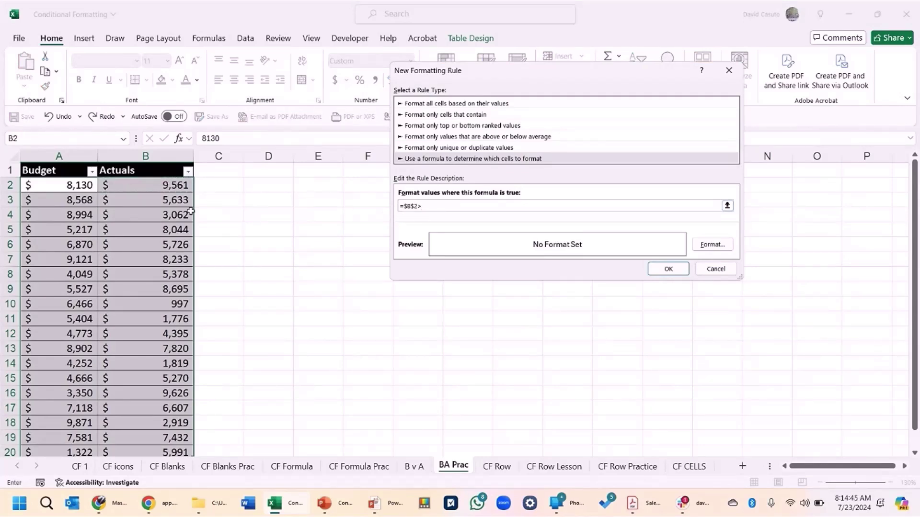
click(72, 186)
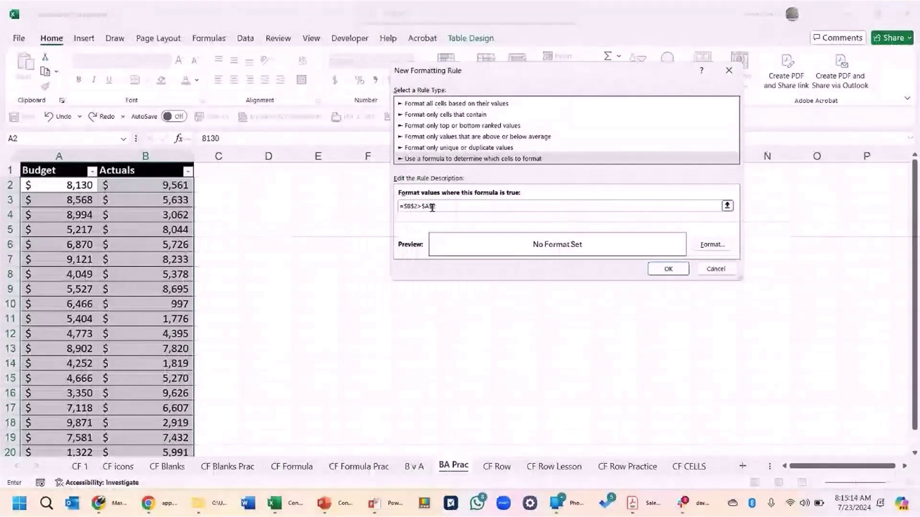
click(416, 206)
key(F4)
key(F4)
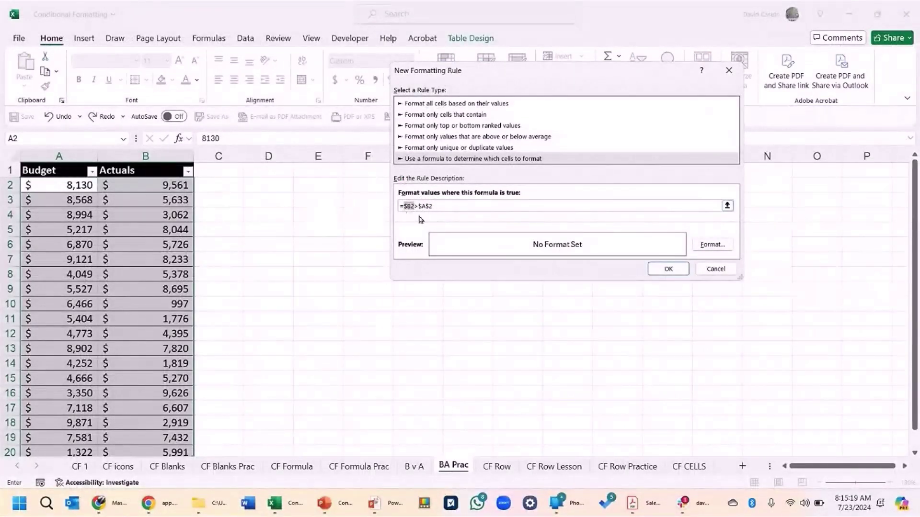
click(424, 206)
key(F4)
key(F4)
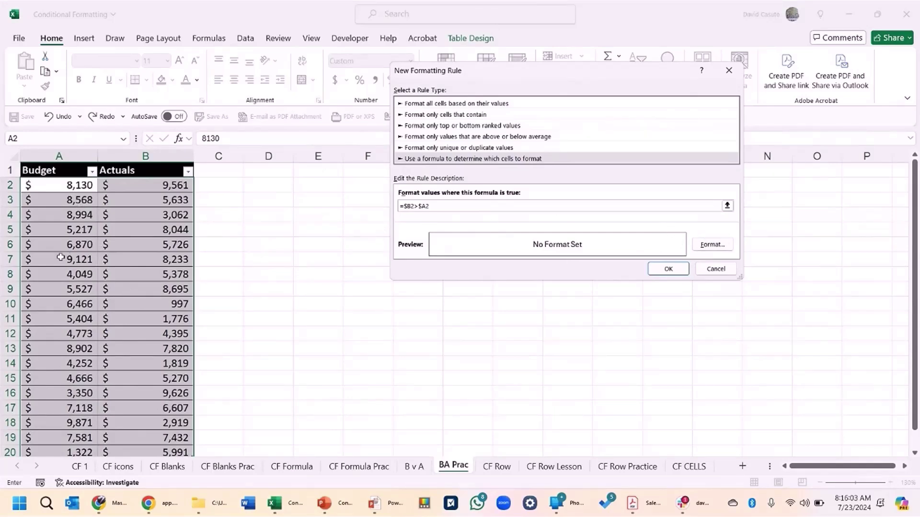
Format the rule with a light olive green fill and bold font, and apply it to the Budget and Actuals rows.
click(703, 244)
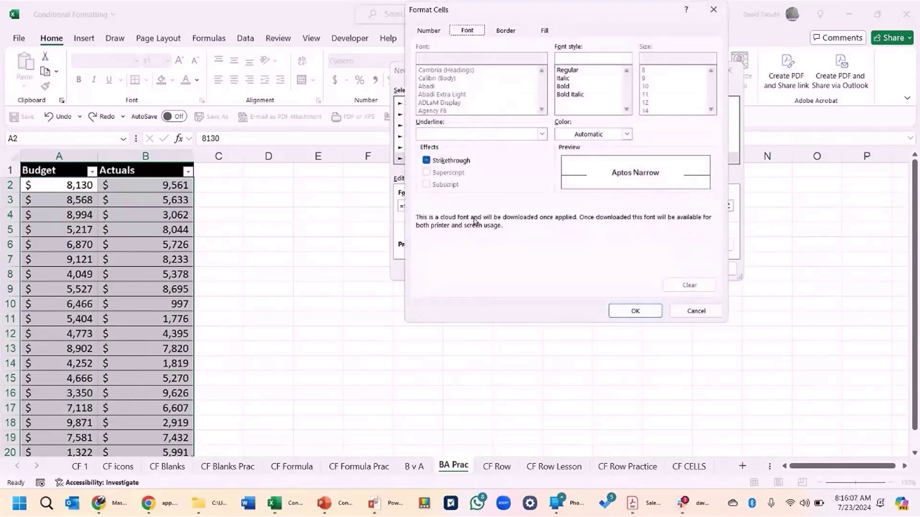
click(544, 31)
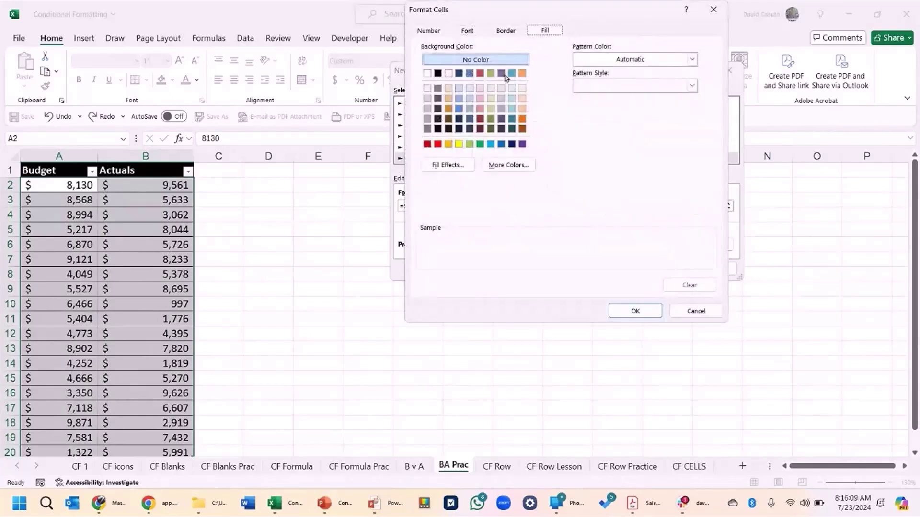
click(491, 90)
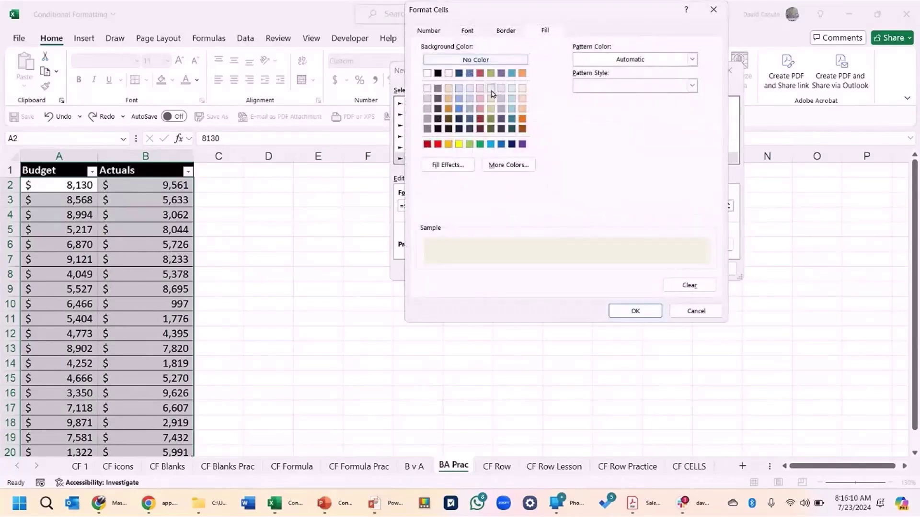
click(467, 31)
click(570, 87)
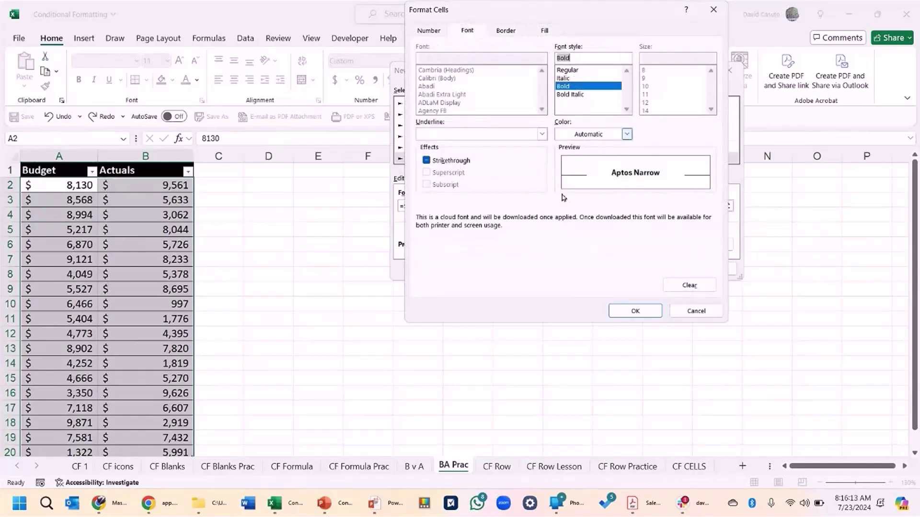
click(635, 310)
click(663, 269)
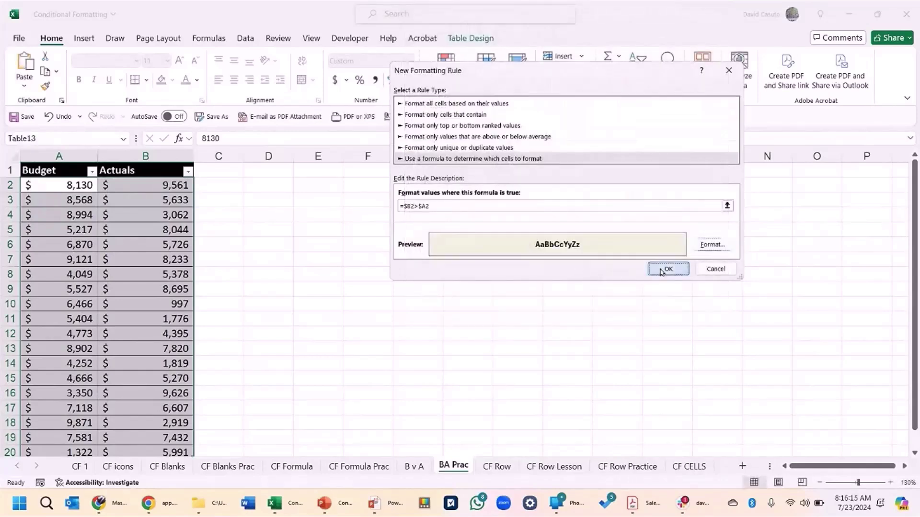
Open the Rules Manager for the BA Prac table to review its row highlighting rule.
click(121, 338)
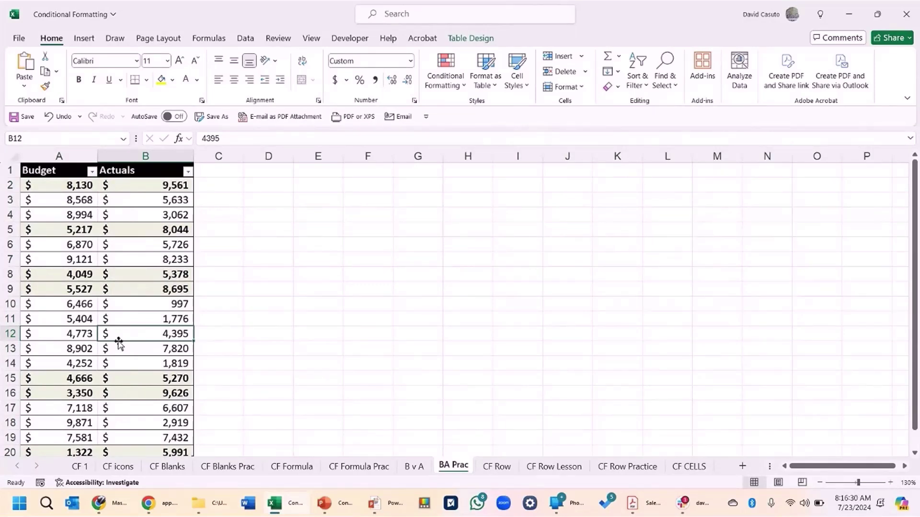
click(447, 79)
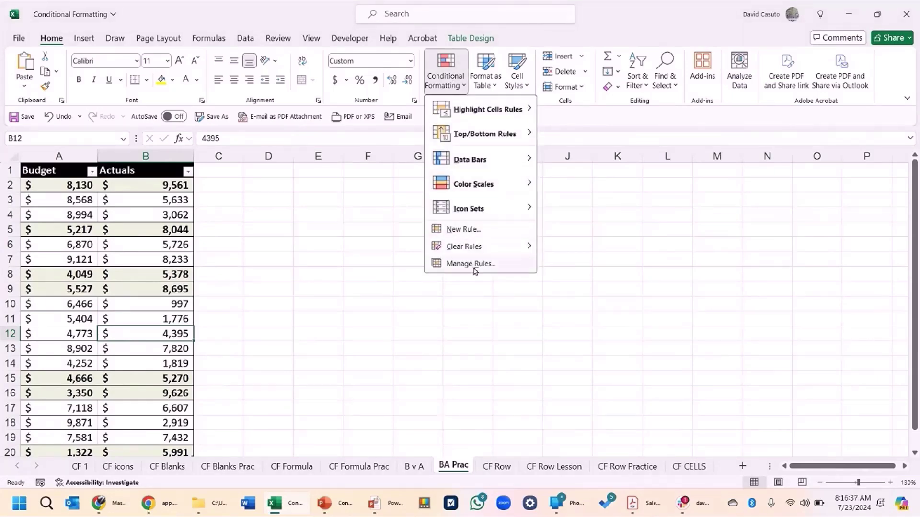
click(458, 263)
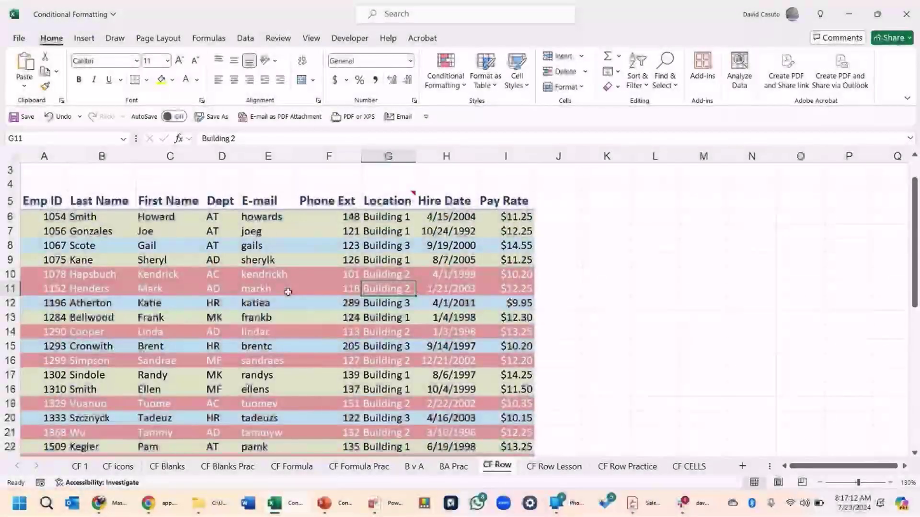
On the CF Row sheet, change the Location in row 6 to Building 3 to test the row coloring.
click(296, 319)
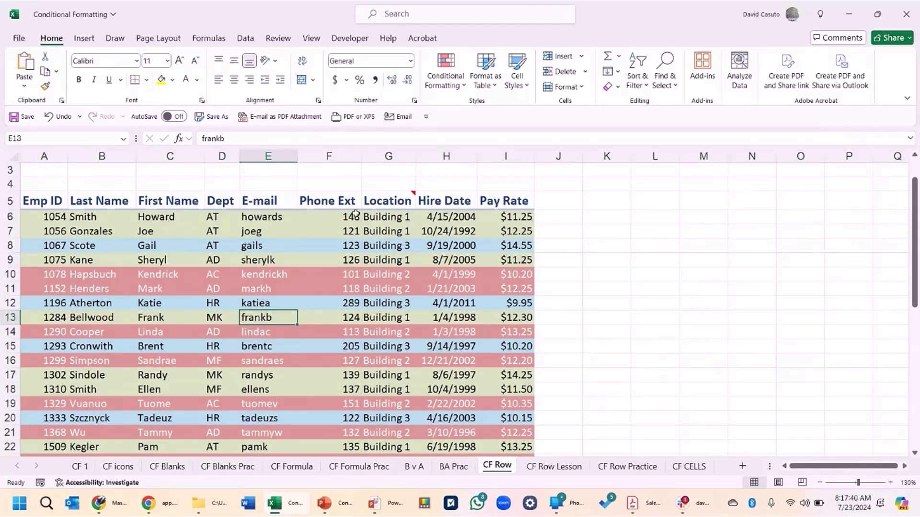
double_click(409, 217)
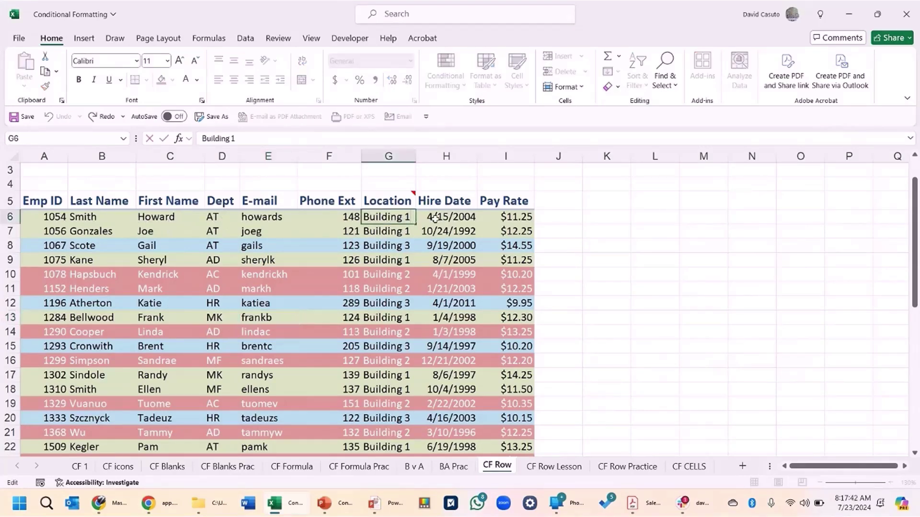
key(BackSpace)
text(3)
key(Return)
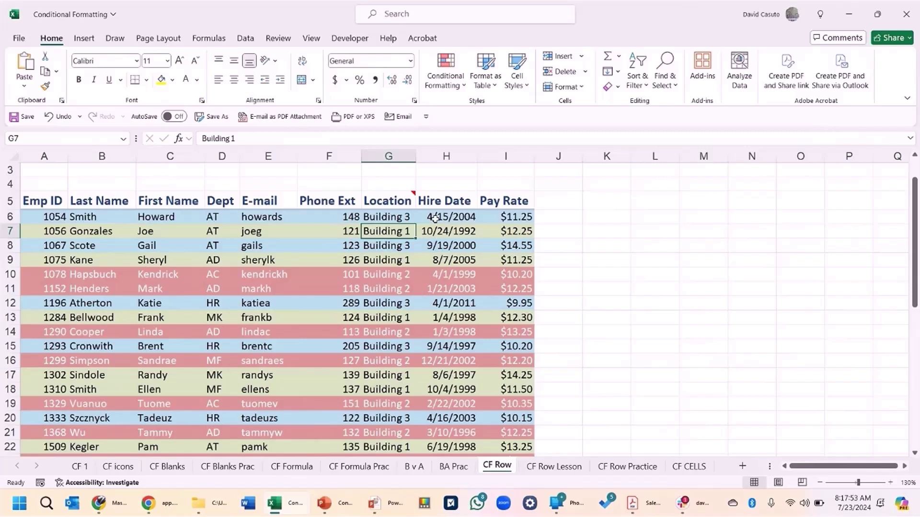
Change the Location in row 10 to Building 1.
double_click(410, 276)
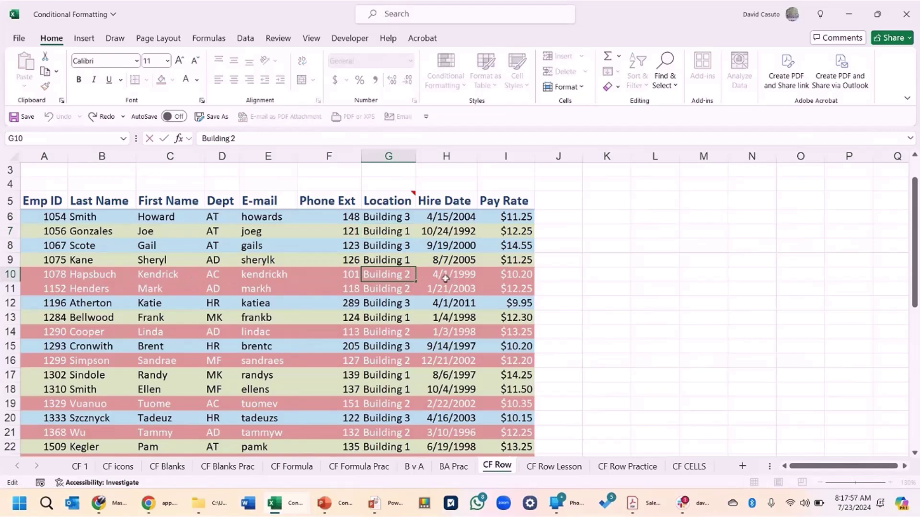
key(BackSpace)
text(1)
key(Return)
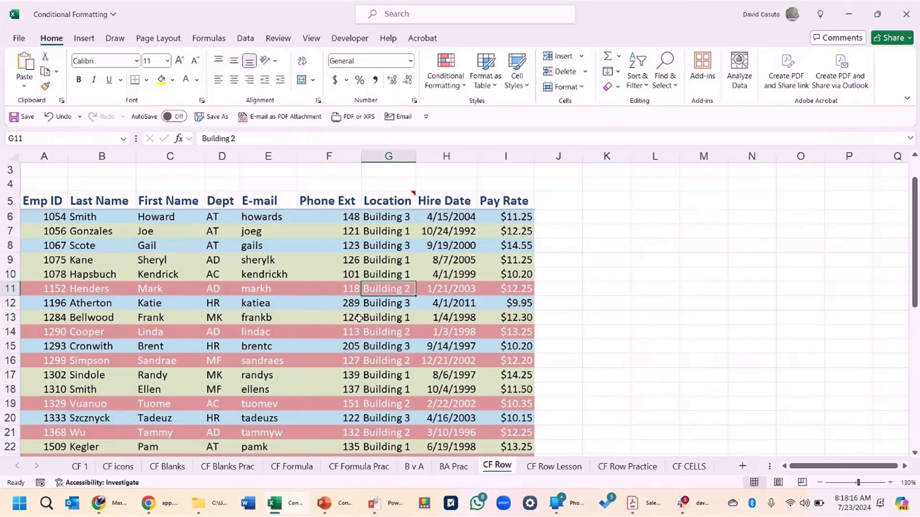
Examine the formulas and applied ranges of the three building row rules in the Rules Manager, and switch to the CF Row Lesson sheet.
click(451, 75)
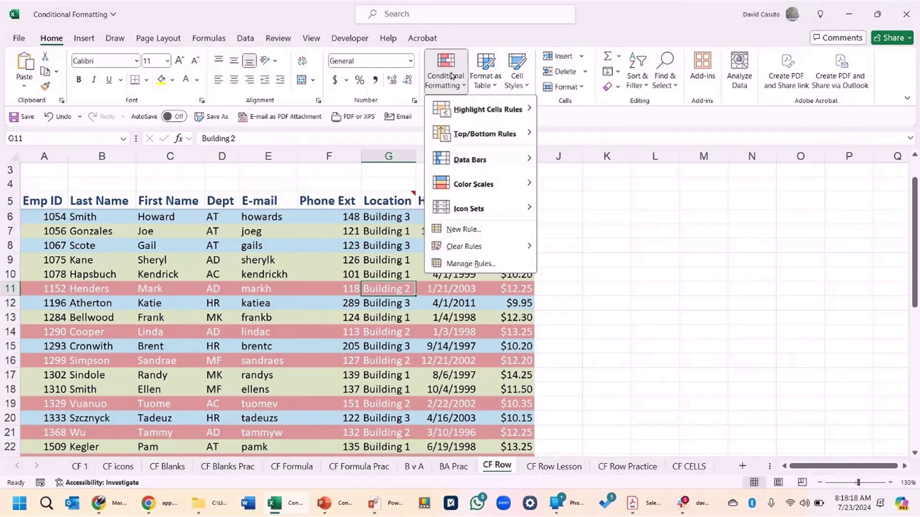
click(462, 264)
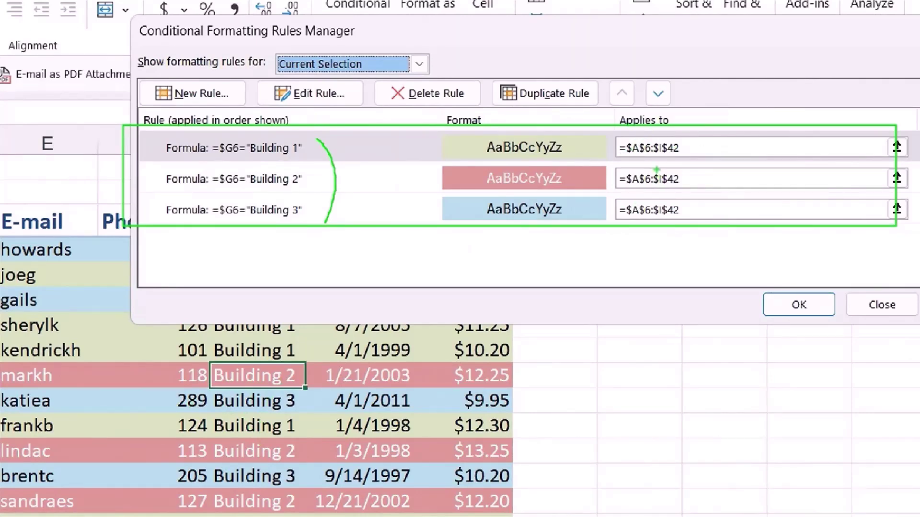
mouse_move(699, 127)
mouse_down()
mouse_move(633, 91)
mouse_move(697, 251)
mouse_move(656, 109)
mouse_up()
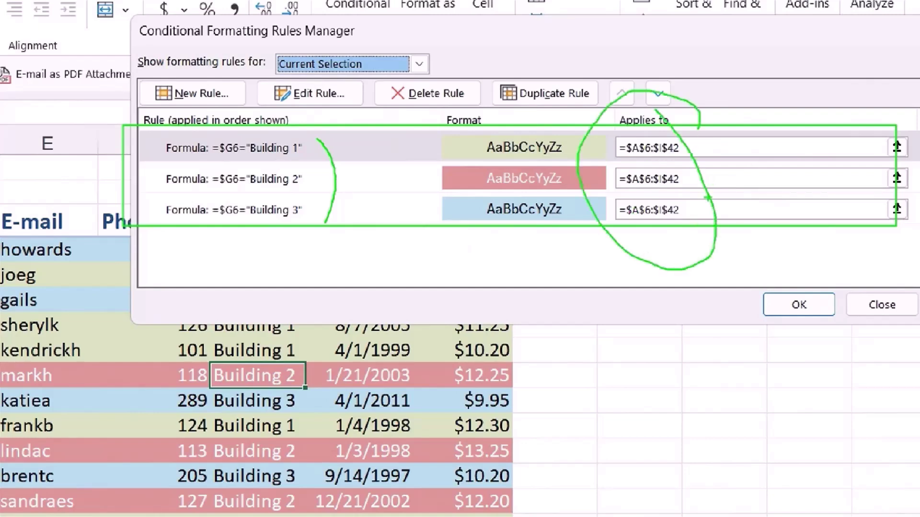
mouse_move(757, 252)
mouse_down()
mouse_move(769, 274)
mouse_move(728, 242)
mouse_move(807, 264)
mouse_move(751, 229)
mouse_up()
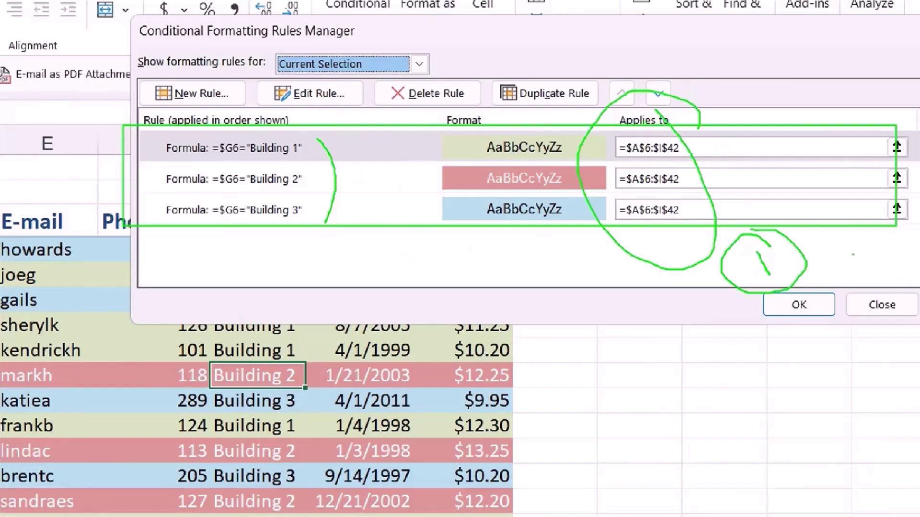
key(Escape)
key(ctrl+1)
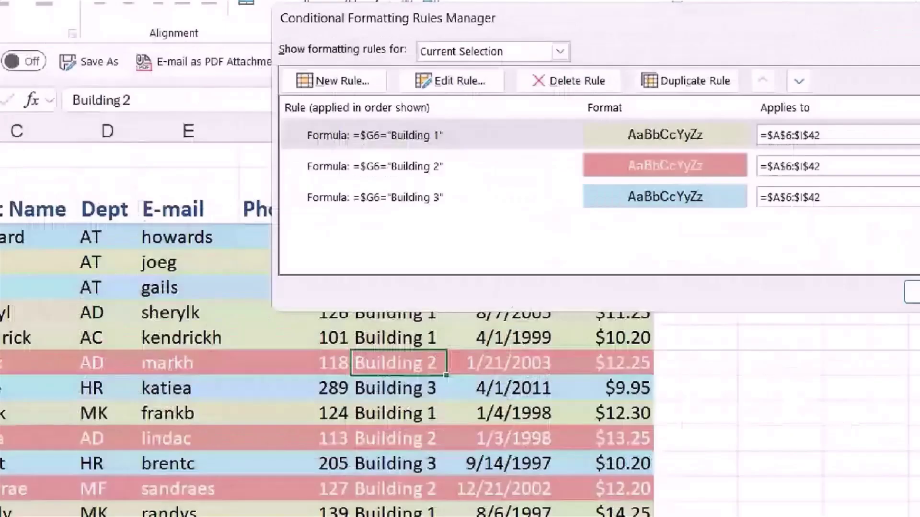
click(339, 139)
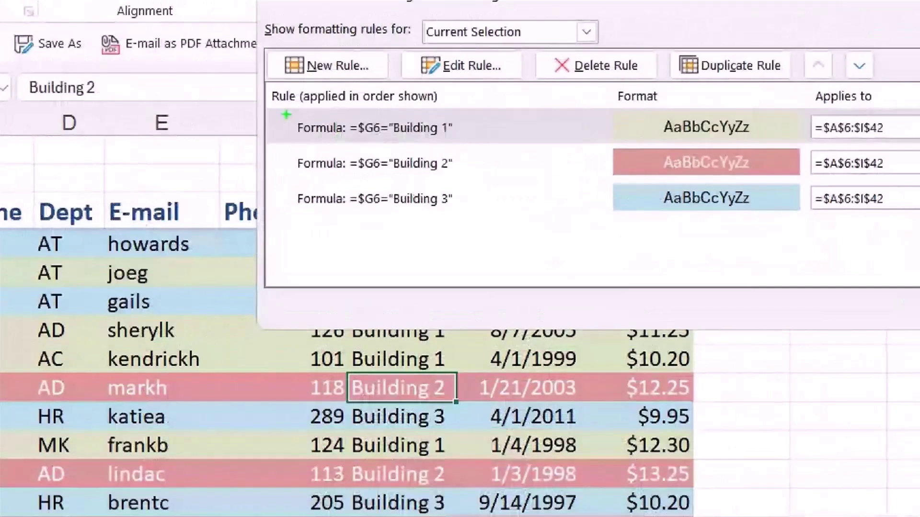
key(r)
mouse_move(285, 111)
mouse_down()
mouse_move(359, 139)
mouse_move(479, 140)
mouse_up()
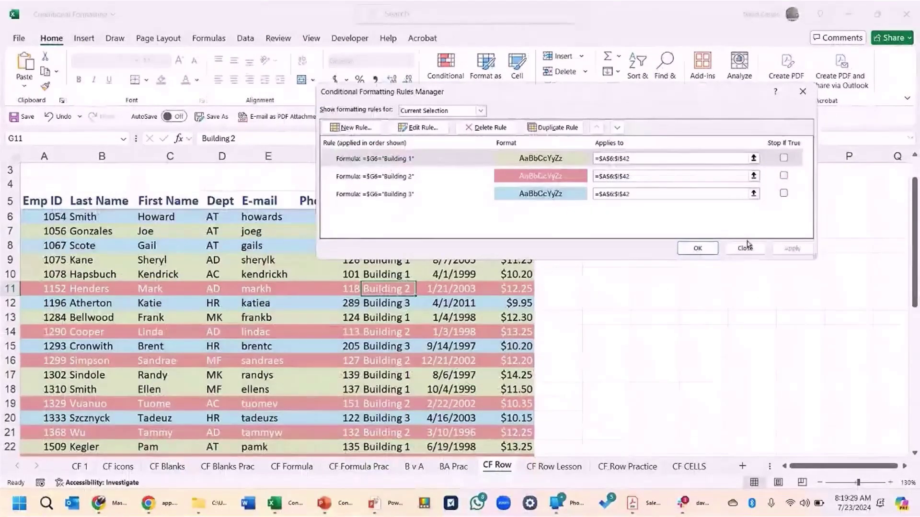
click(748, 244)
click(542, 466)
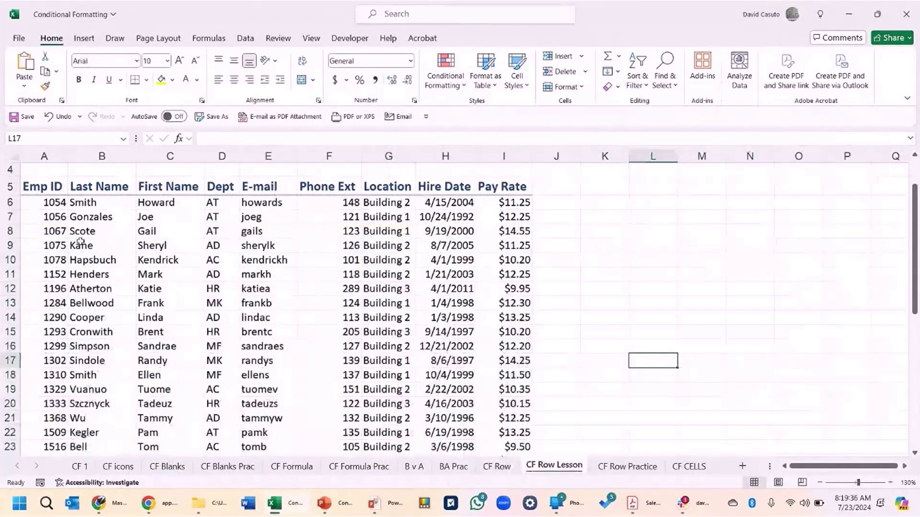
Select all employee records in A6:I42 and start a new conditional formatting rule that uses a formula.
click(45, 202)
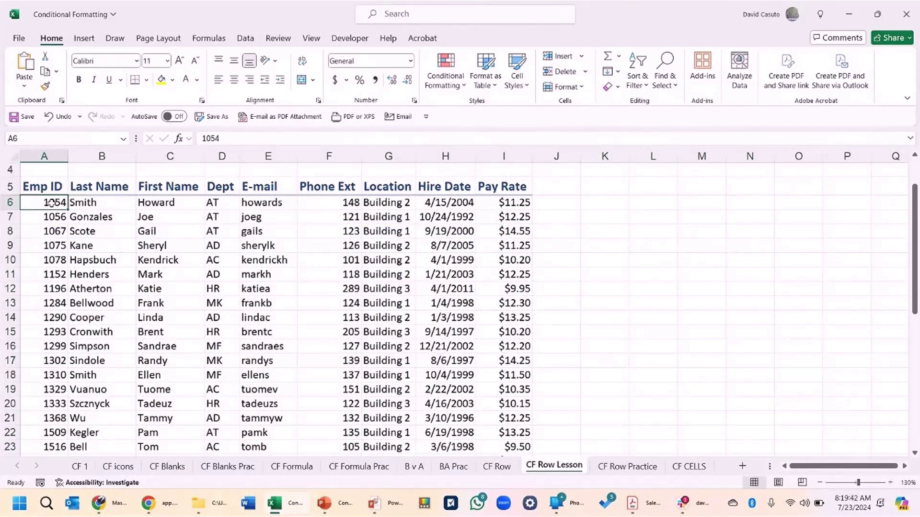
key(ctrl+shift+End)
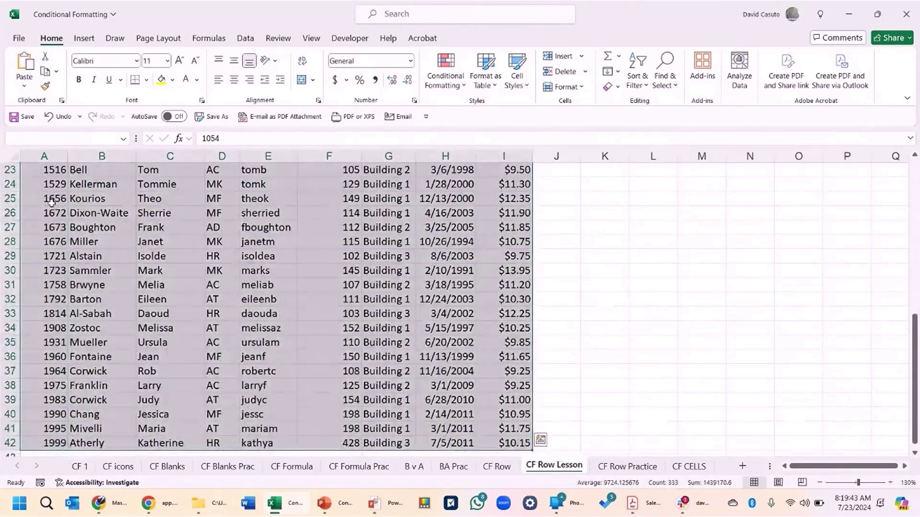
scroll(260, 314, up, 7)
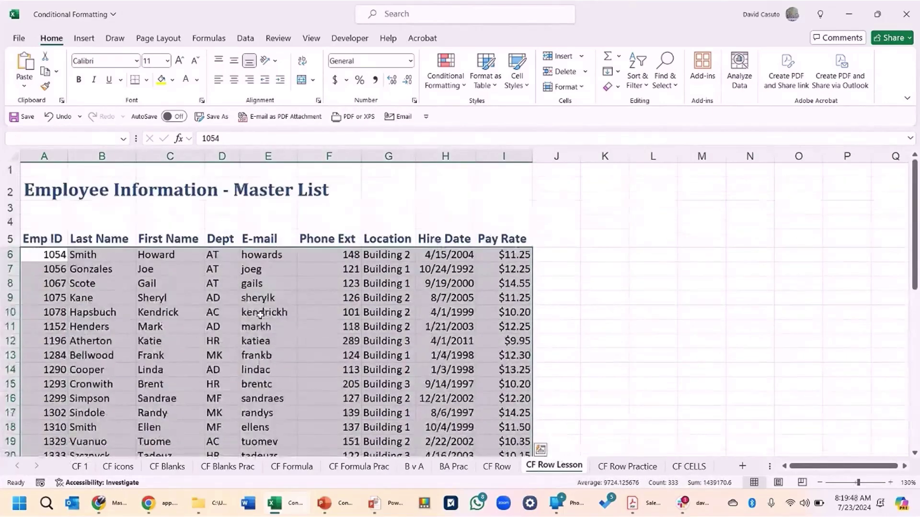
click(444, 75)
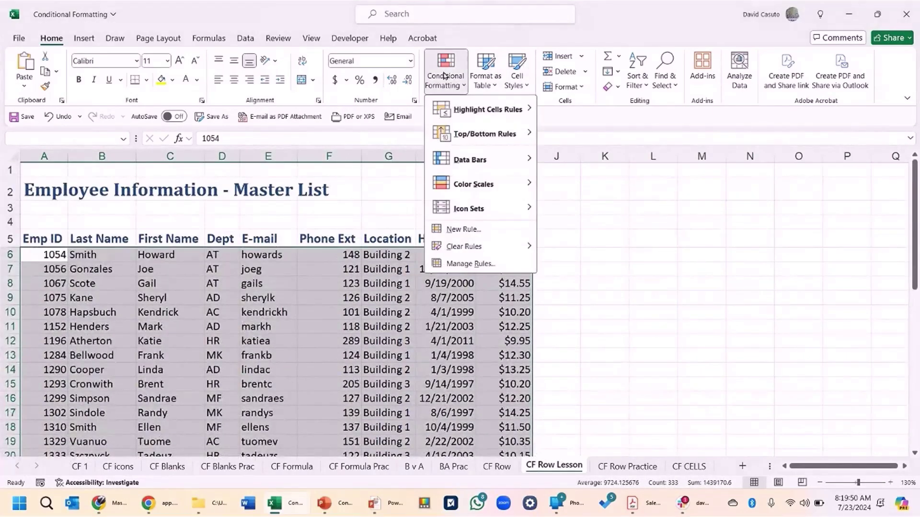
click(469, 231)
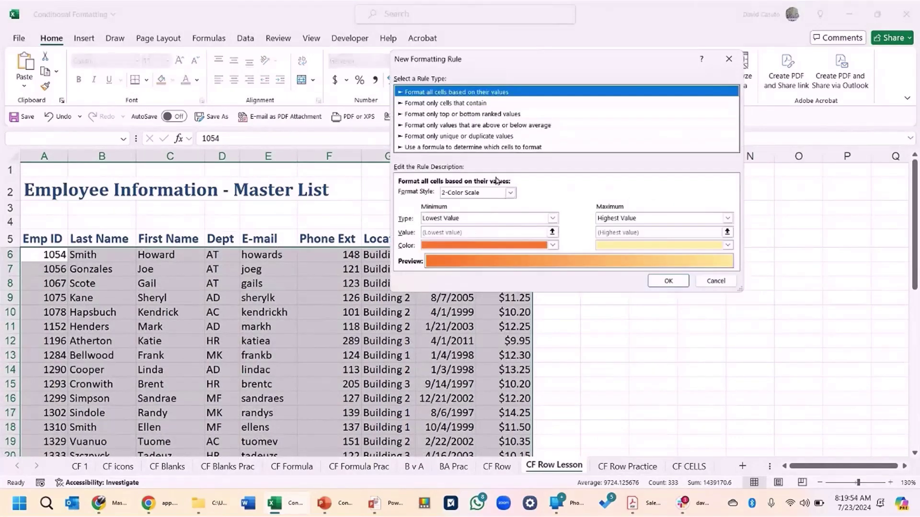
click(426, 147)
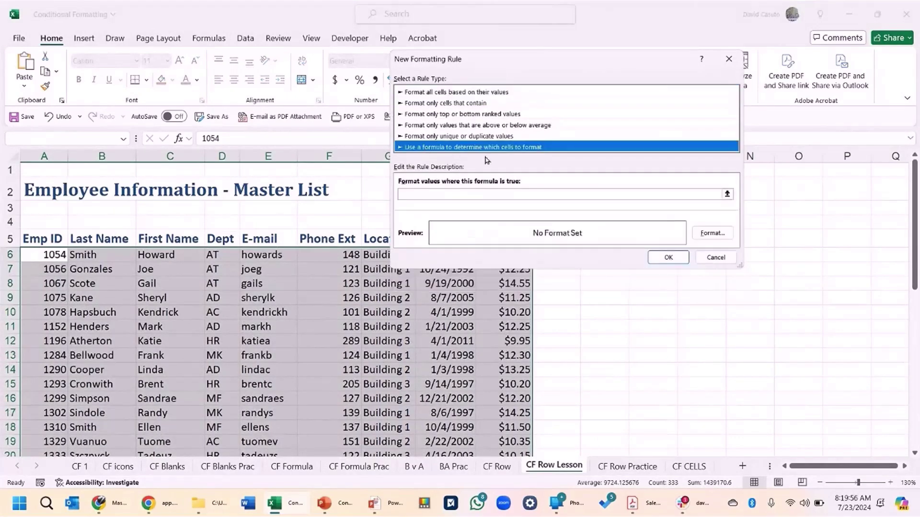
Enter the rule formula =$G6="Building 1", with the column reference absolute and the row reference relative.
click(509, 188)
text(=)
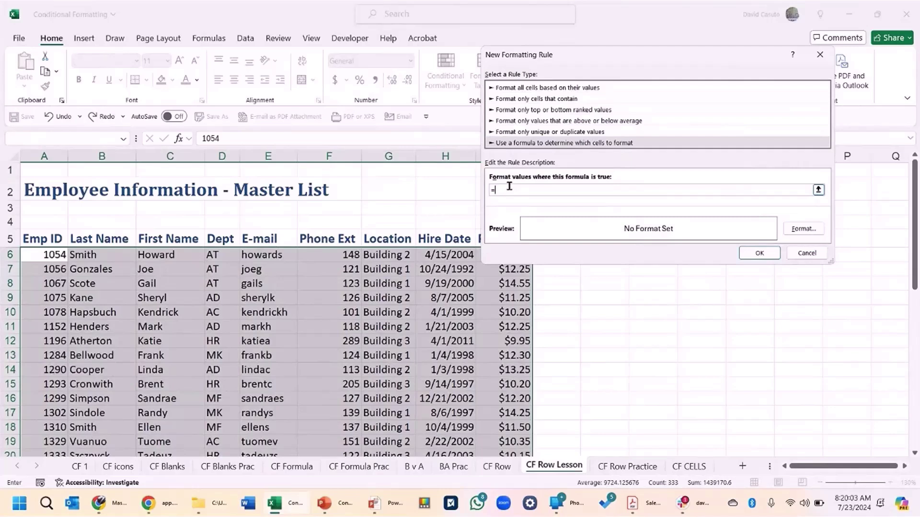
click(387, 257)
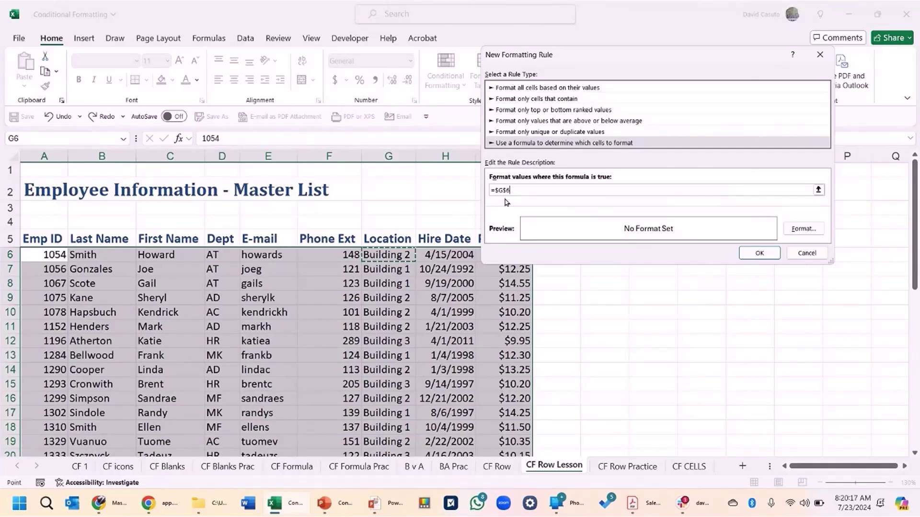
text(="Building 1)
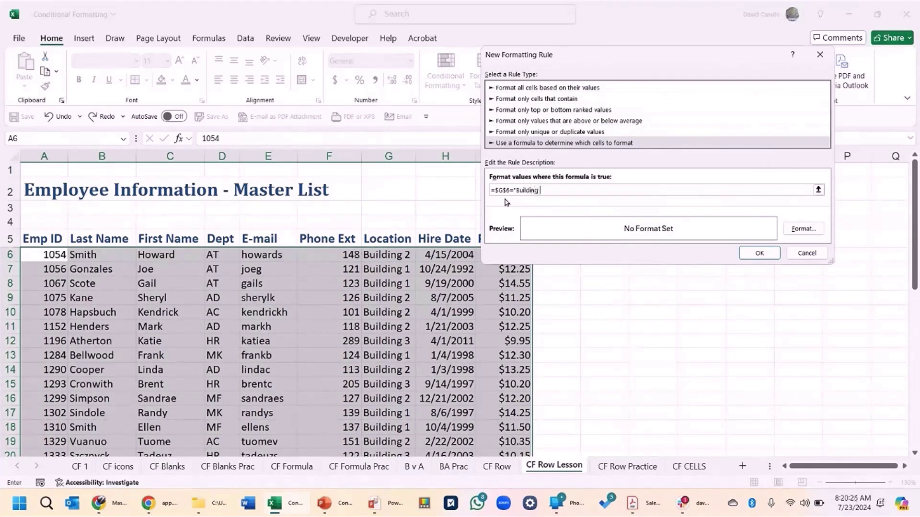
text(")
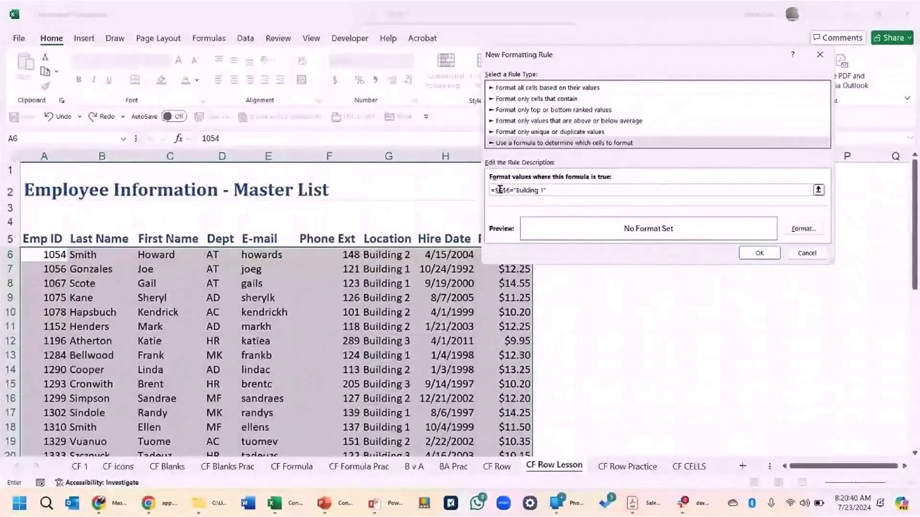
click(500, 190)
key(BackSpace)
key(F4)
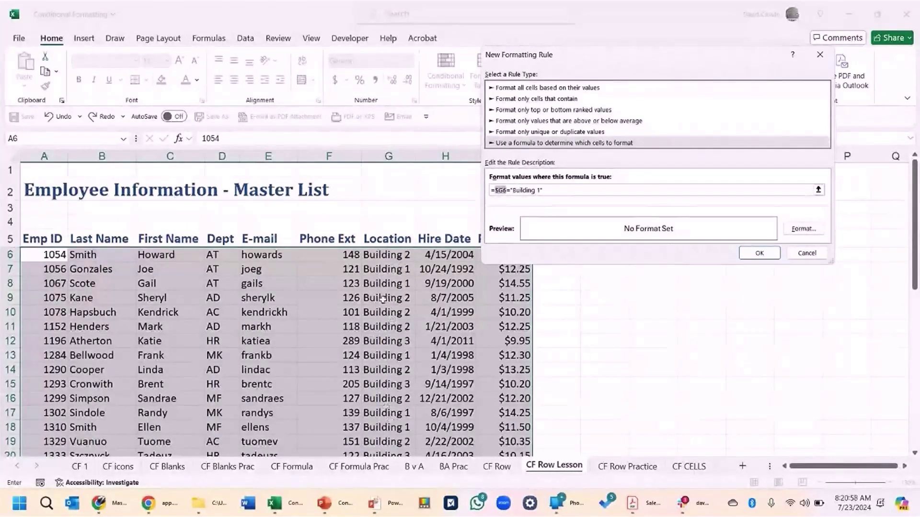
Give the Building 1 rule a light purple fill, create it, and check the colored rows.
click(803, 229)
click(546, 30)
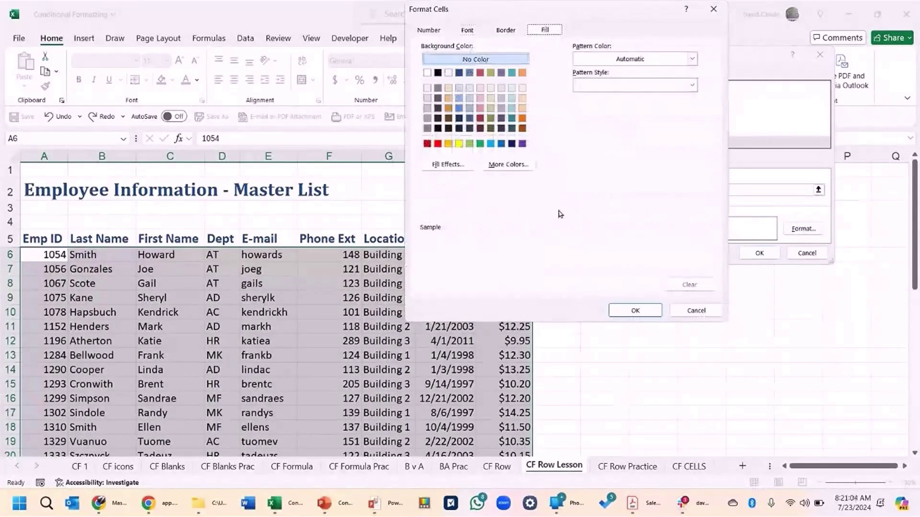
click(501, 88)
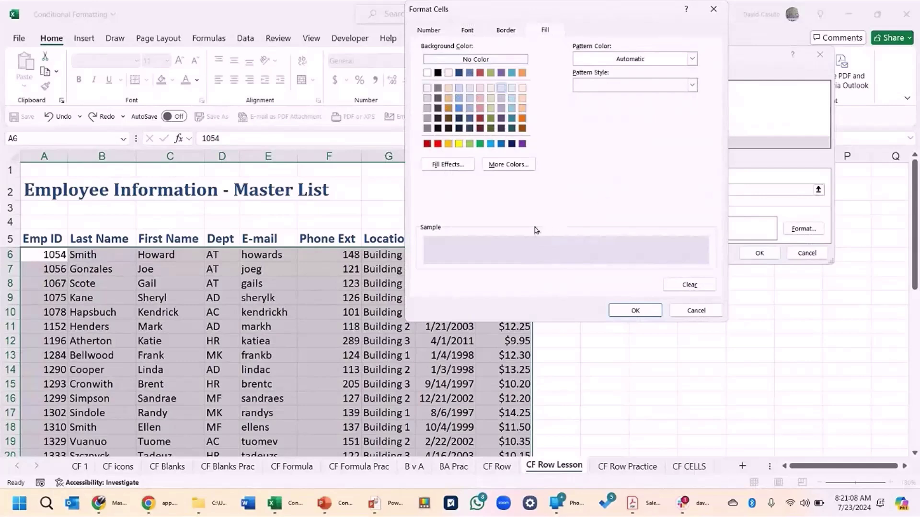
click(627, 311)
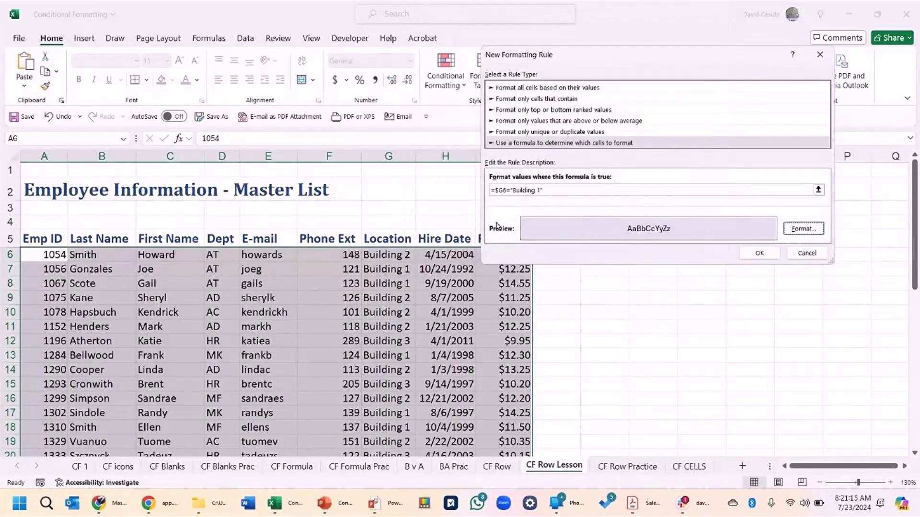
click(765, 258)
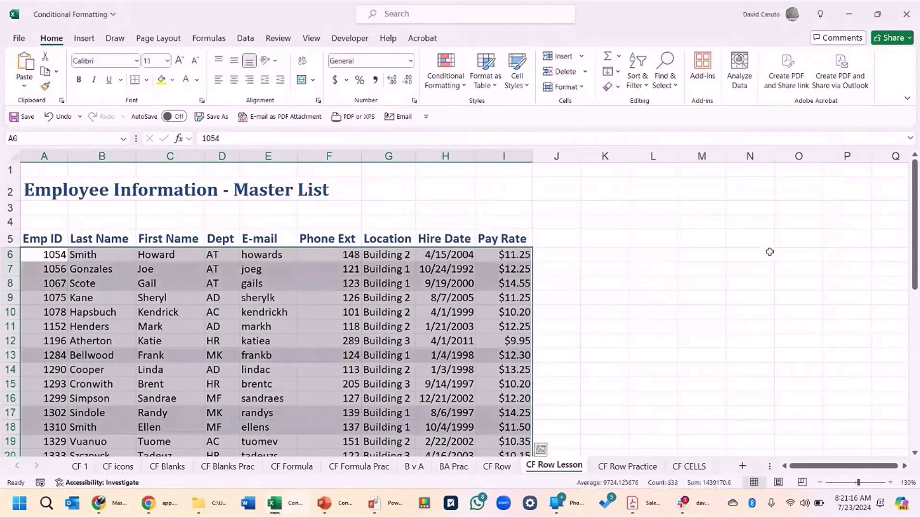
click(362, 333)
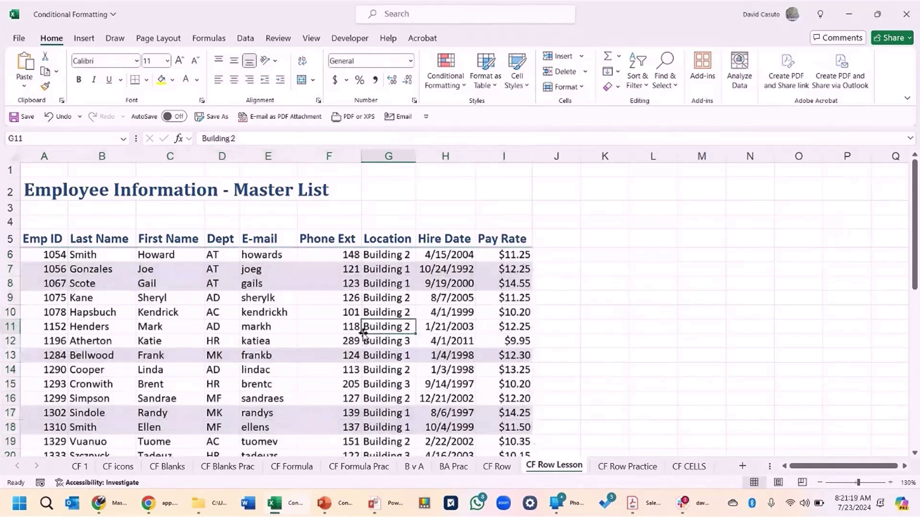
scroll(363, 333, down, 2)
scroll(362, 333, up, 1)
scroll(362, 333, up, 1)
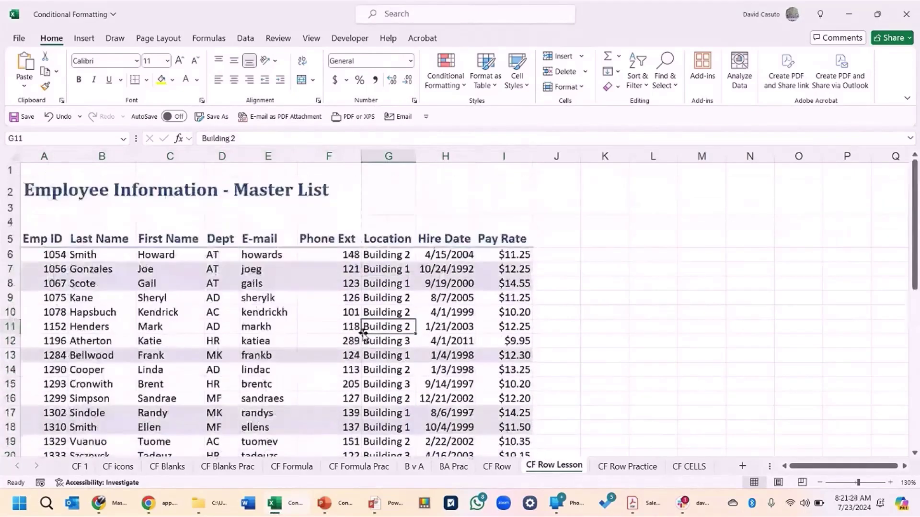
Change the Location in row 6 to Building 1 and check the row coloring down the list.
click(408, 255)
double_click(411, 250)
key(BackSpace)
text(1)
click(366, 330)
scroll(367, 333, down, 10)
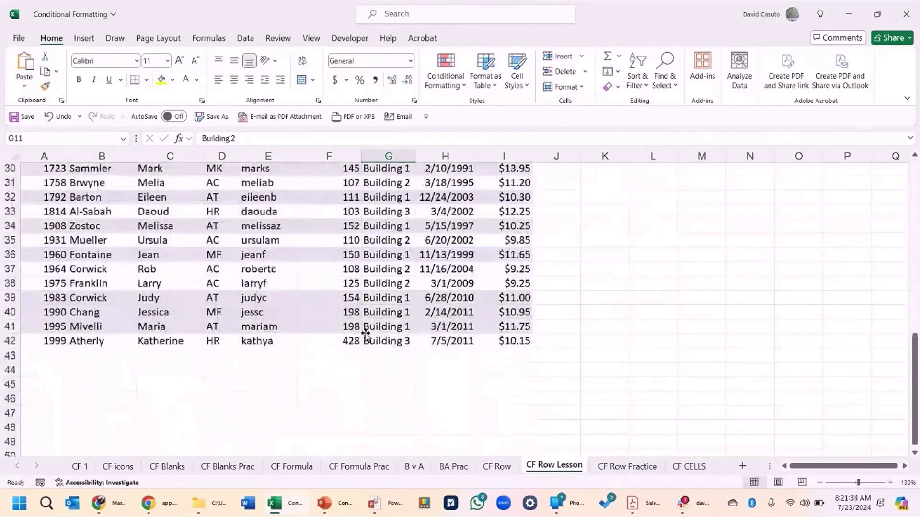
scroll(367, 333, up, 8)
scroll(365, 333, up, 2)
click(249, 330)
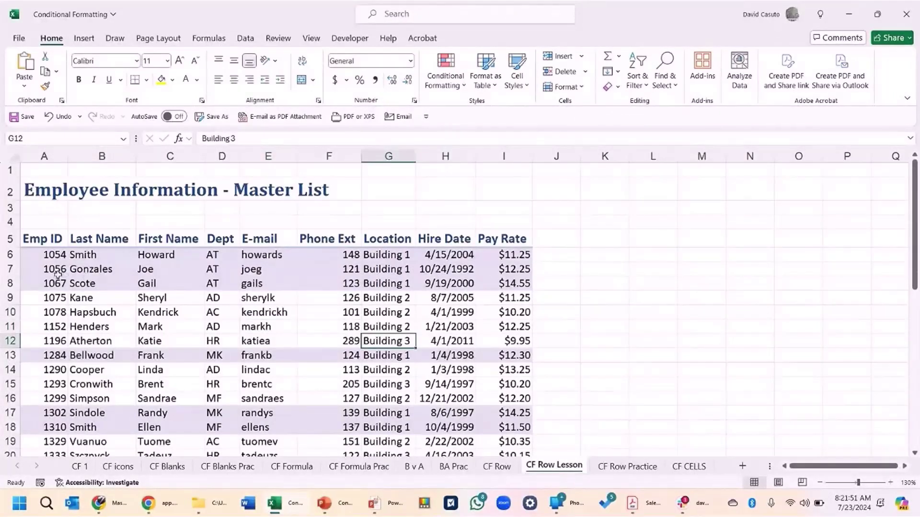
Duplicate the Building 1 rule in the Rules Manager.
click(42, 261)
click(437, 87)
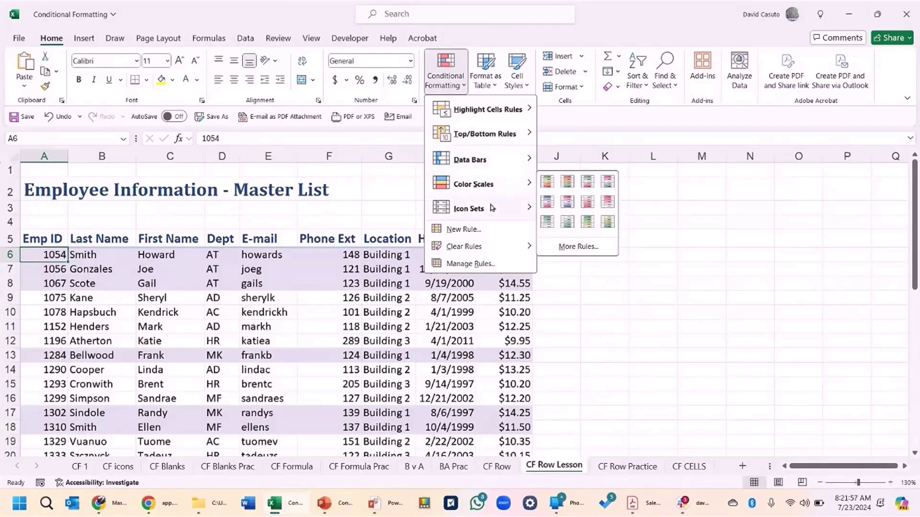
click(470, 263)
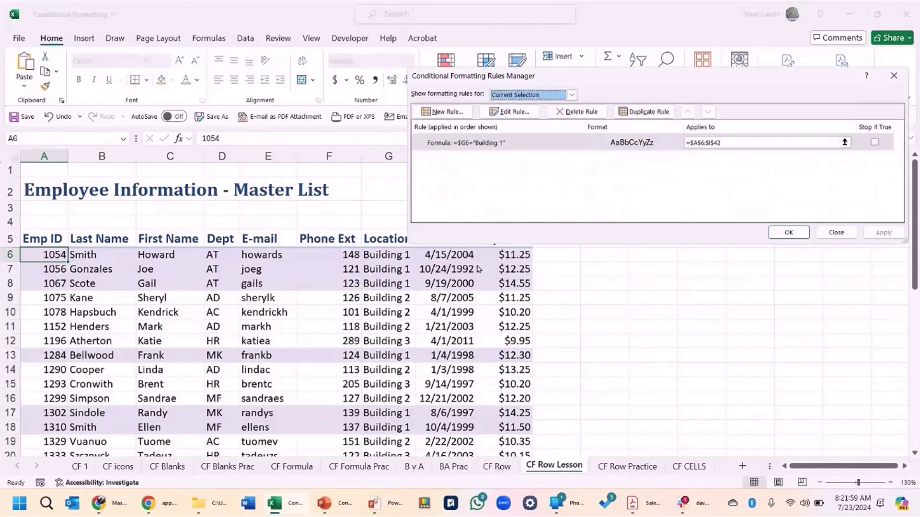
click(478, 147)
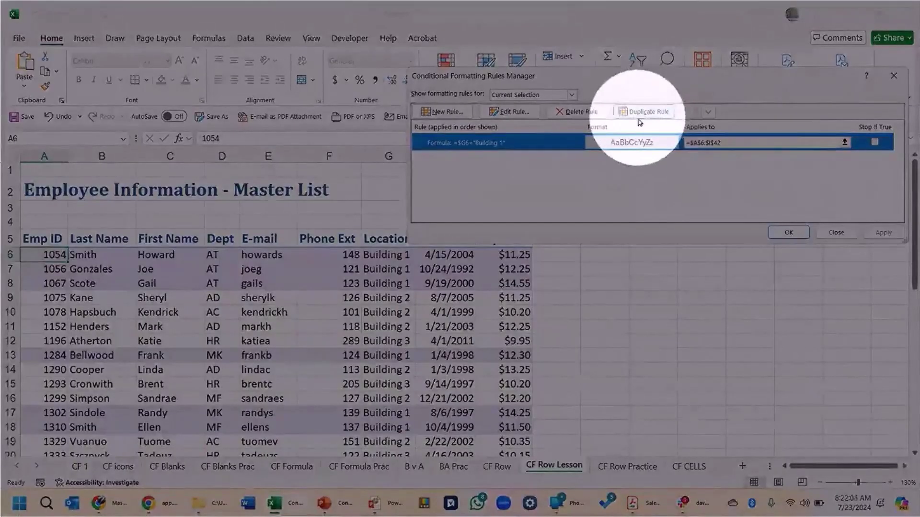
click(640, 122)
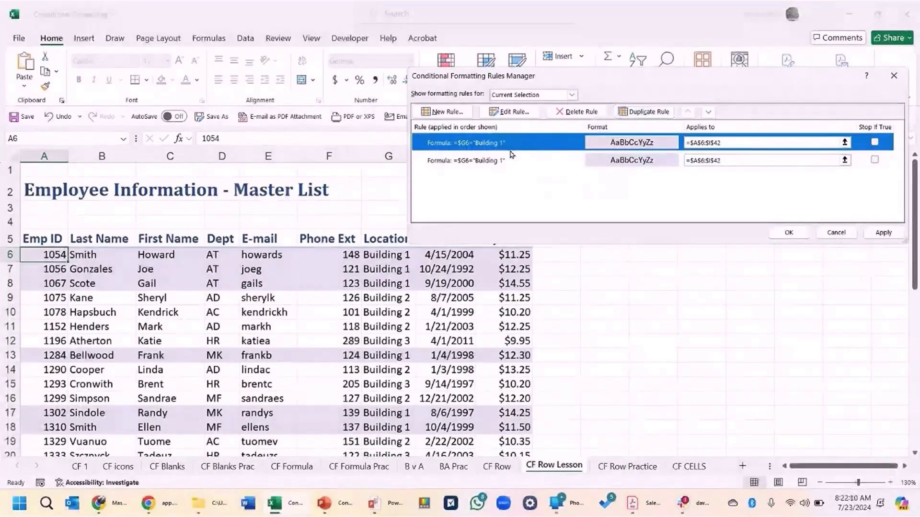
Change the upper copy's formula to =$G6="Building 2", give it a light olive green fill, and apply the rule.
click(510, 112)
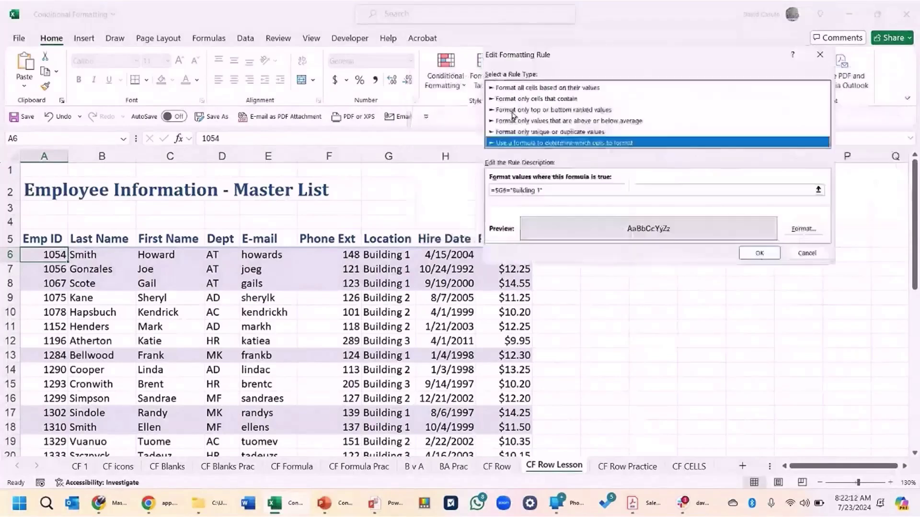
click(542, 189)
key(BackSpace)
key(BackSpace)
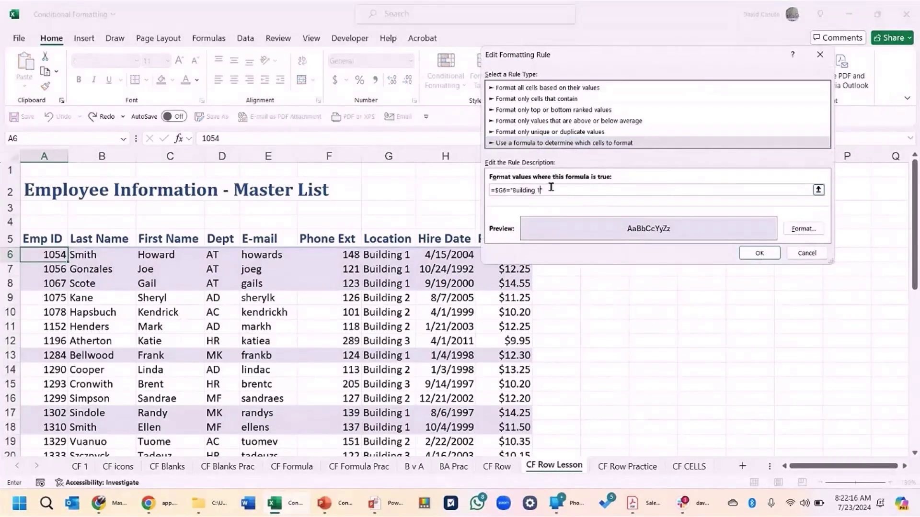
click(801, 229)
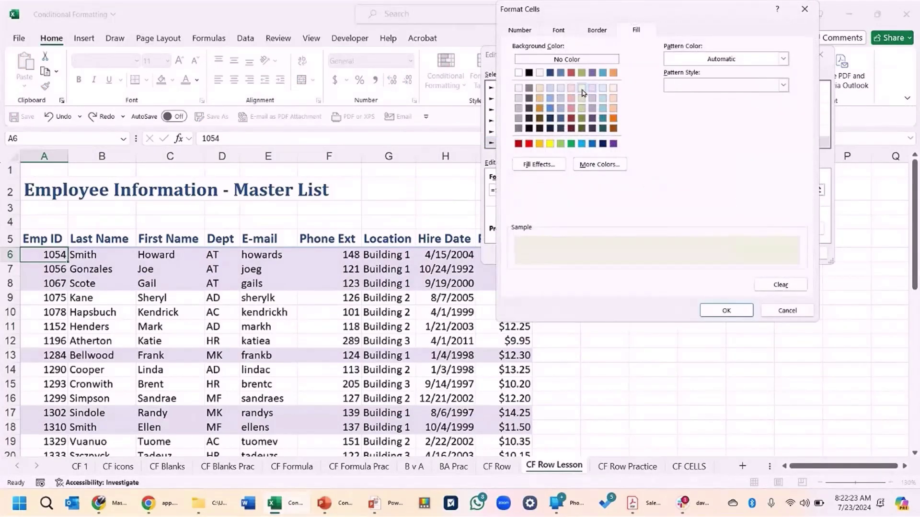
click(581, 88)
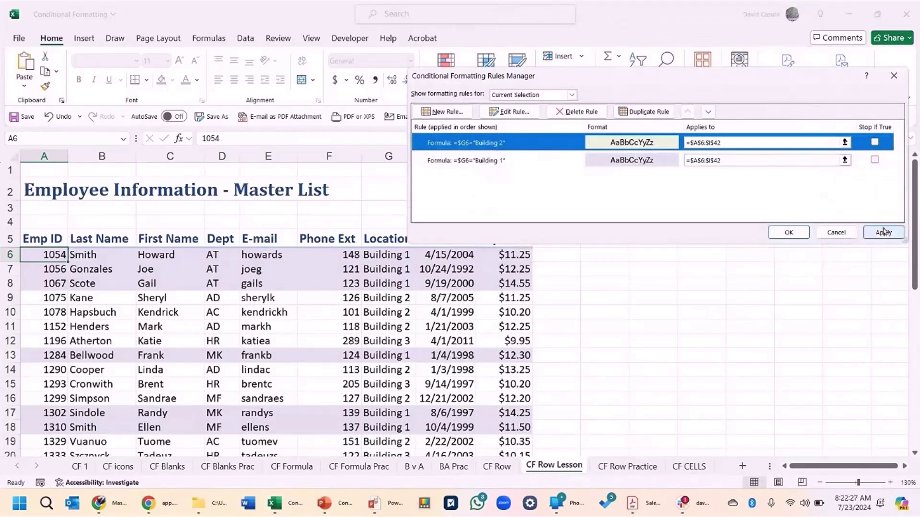
click(883, 232)
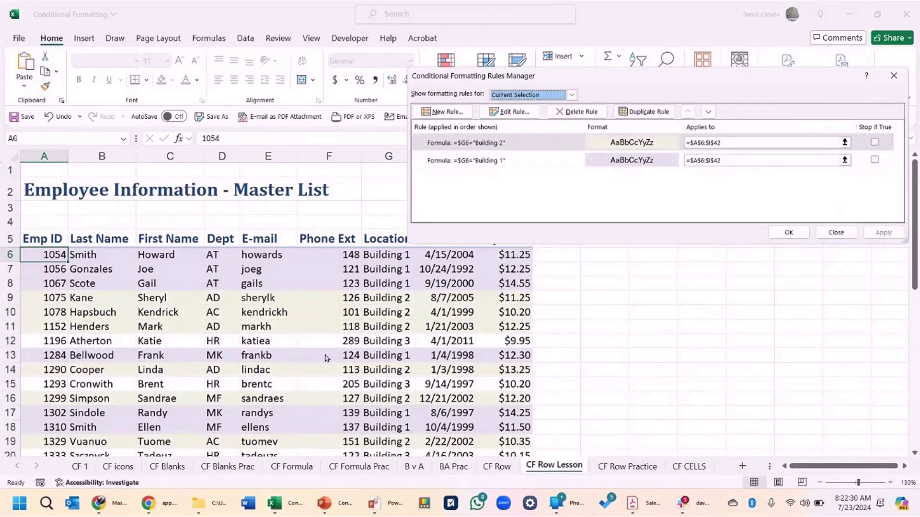
Duplicate the Building 2 rule and change the copy's formula to =$G6="Building 3".
click(488, 143)
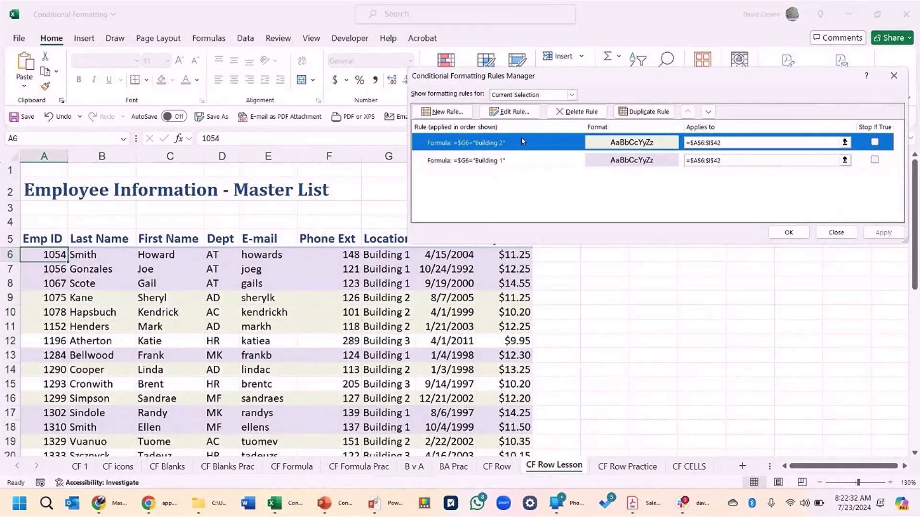
click(640, 112)
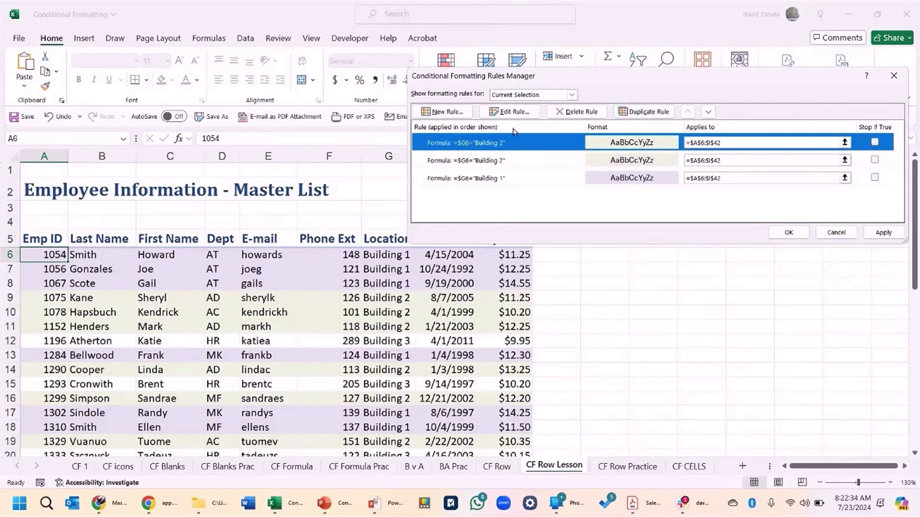
click(510, 111)
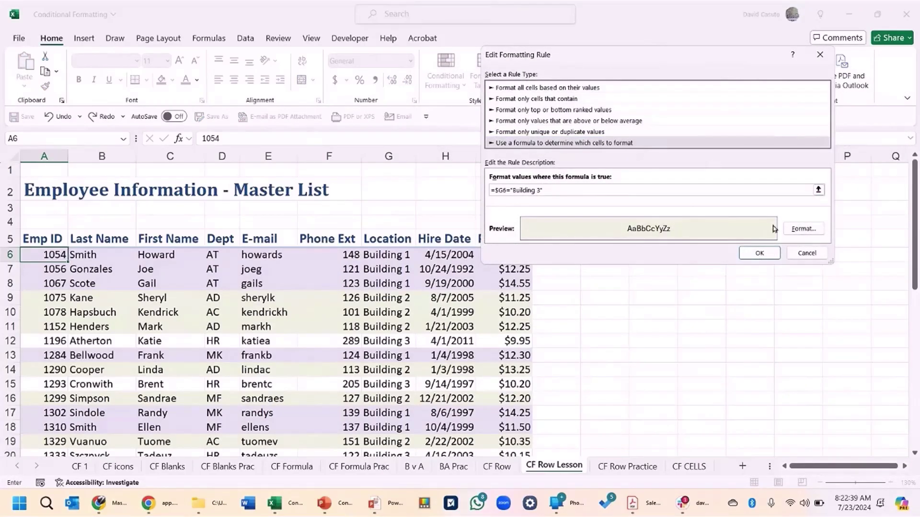
Give the Building 3 rule a light orange fill, apply it, and close the Rules Manager.
click(802, 228)
click(613, 88)
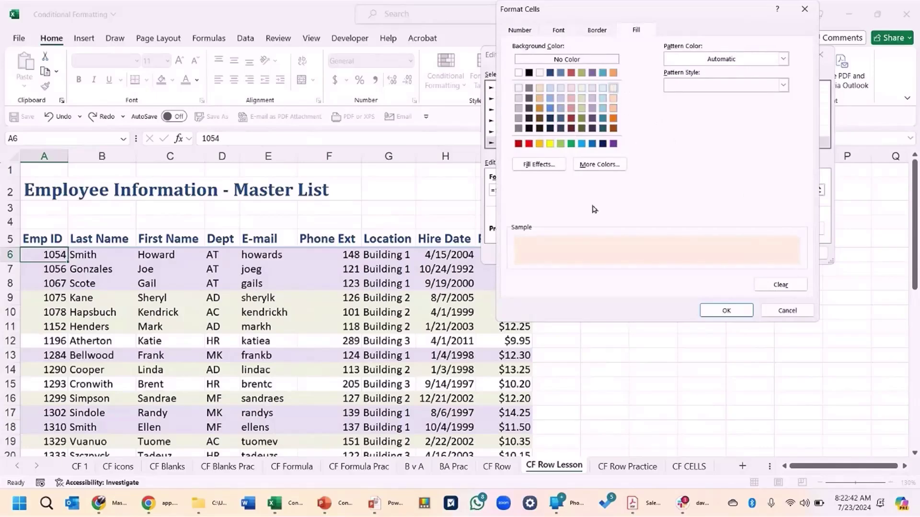
click(726, 310)
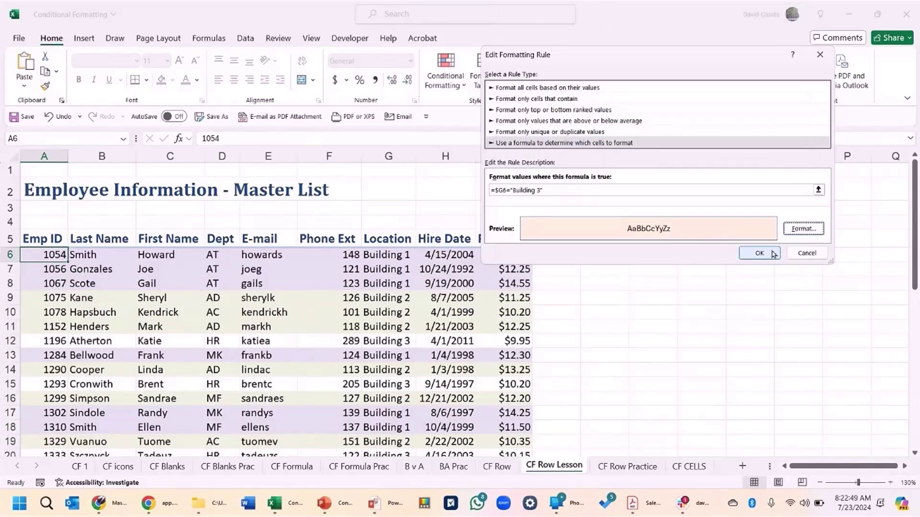
click(759, 254)
click(879, 235)
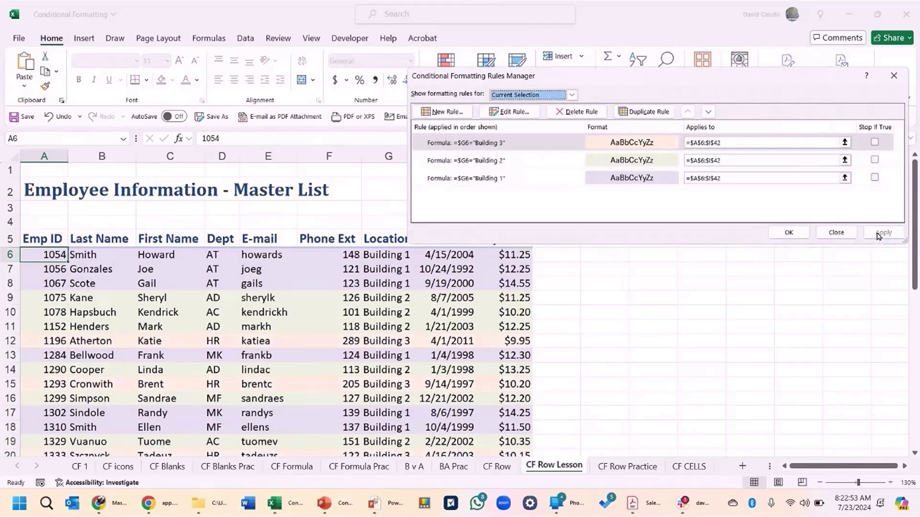
click(789, 233)
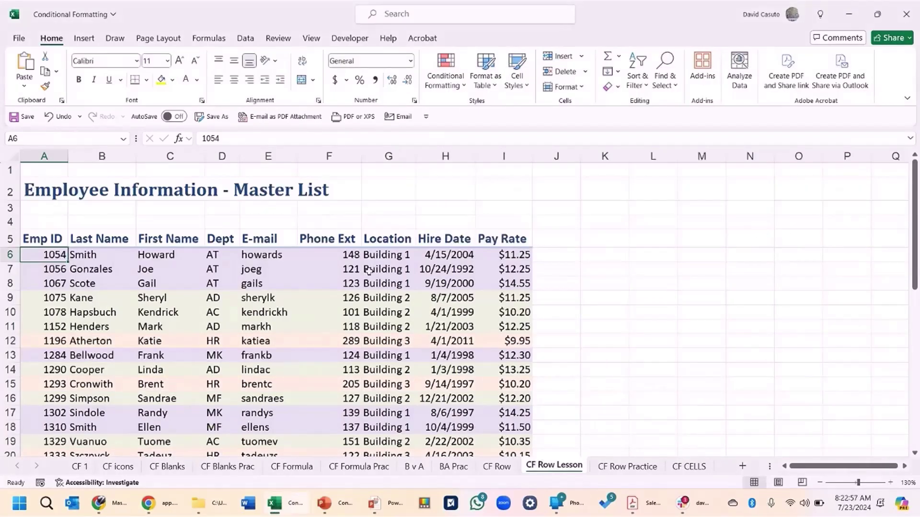
click(216, 328)
click(303, 363)
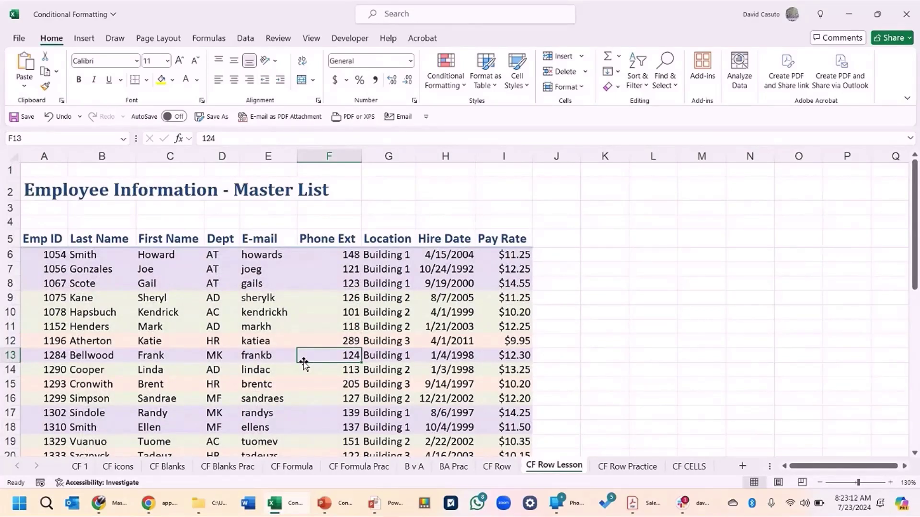
click(330, 325)
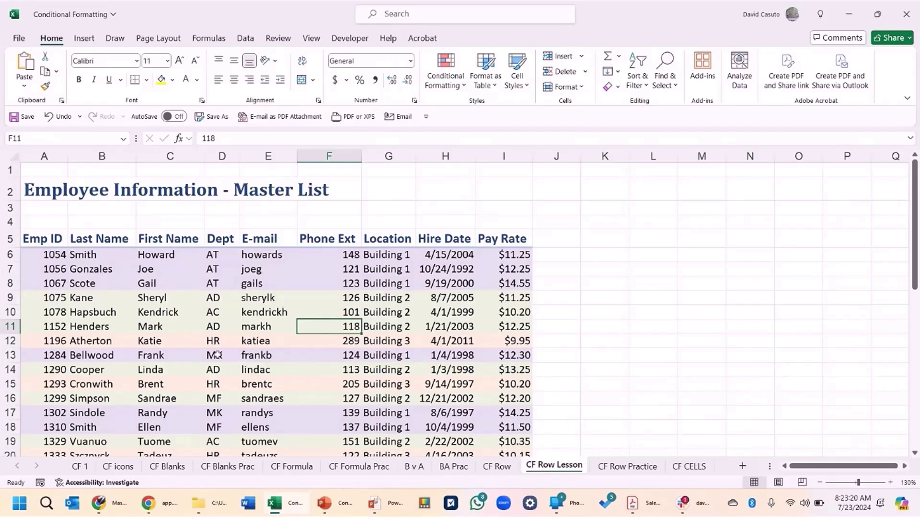
On the CF icons sheet, change the linked data column's data bar rule to the Icon Sets format style and apply it.
click(118, 466)
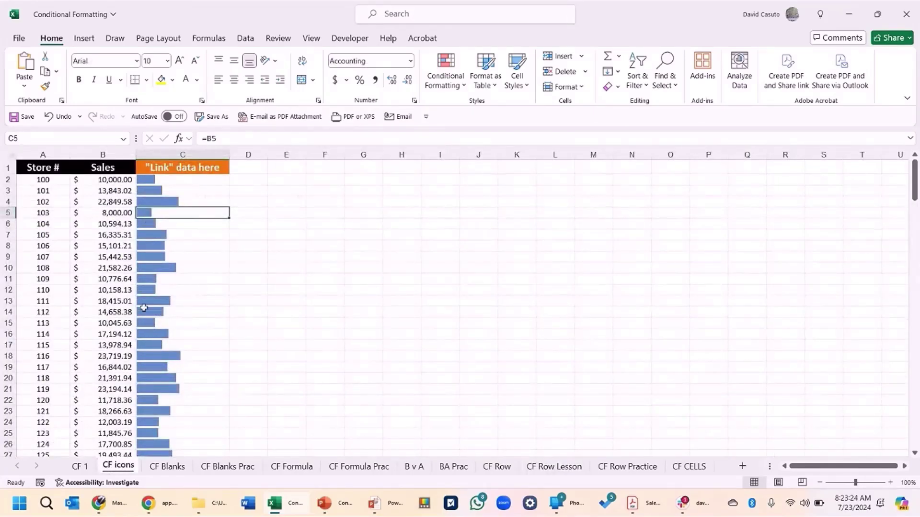
click(177, 179)
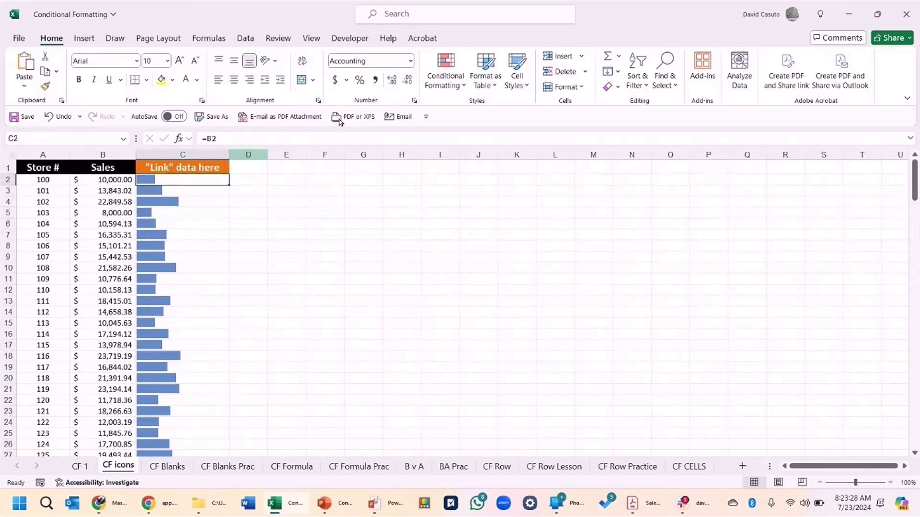
click(458, 73)
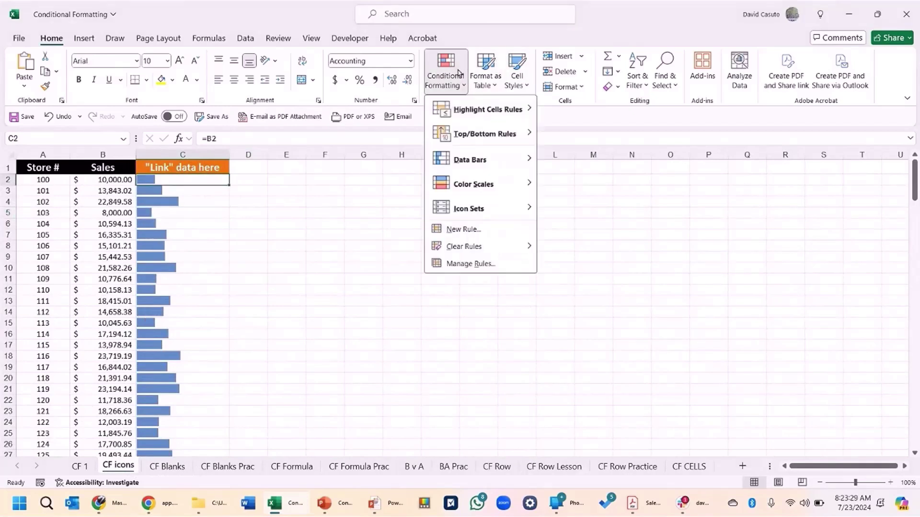
click(474, 265)
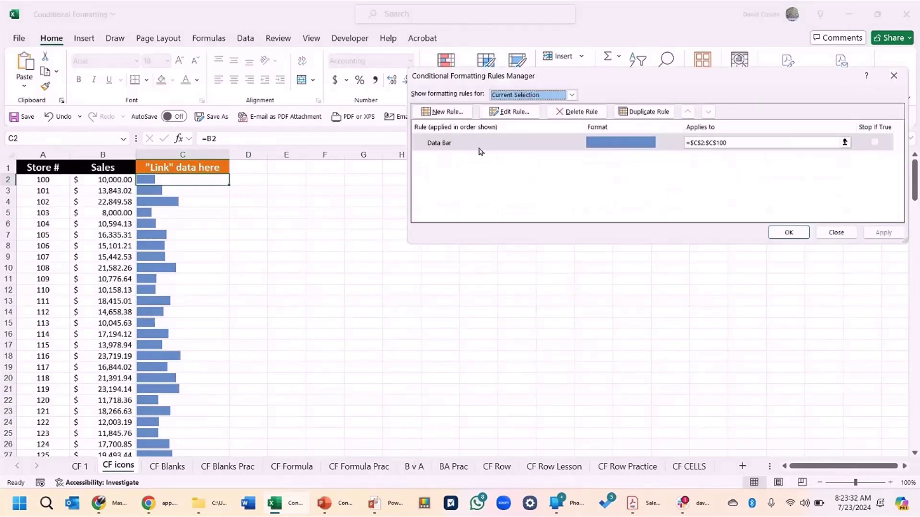
click(509, 111)
click(600, 150)
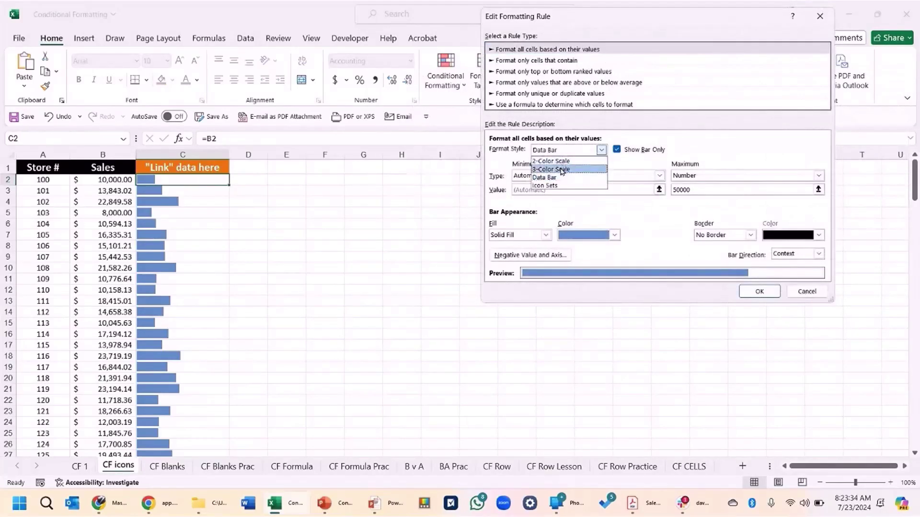
click(545, 186)
click(760, 270)
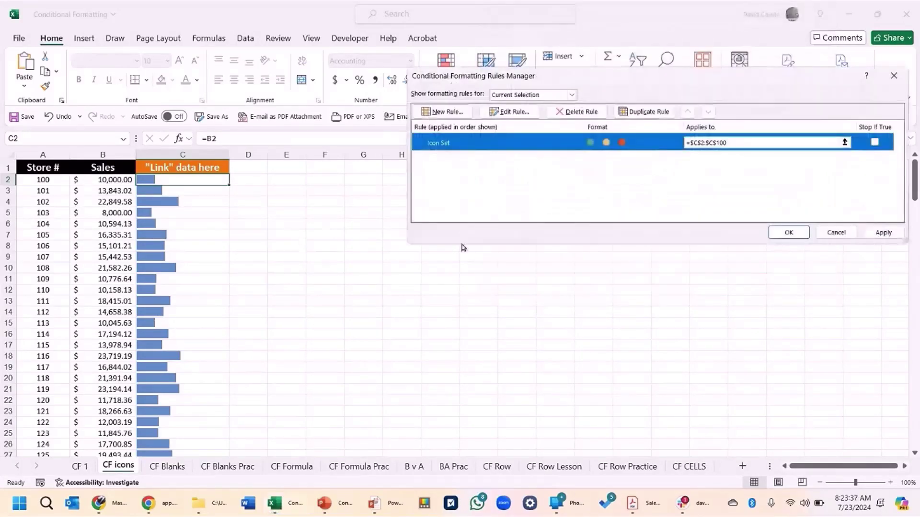
click(788, 233)
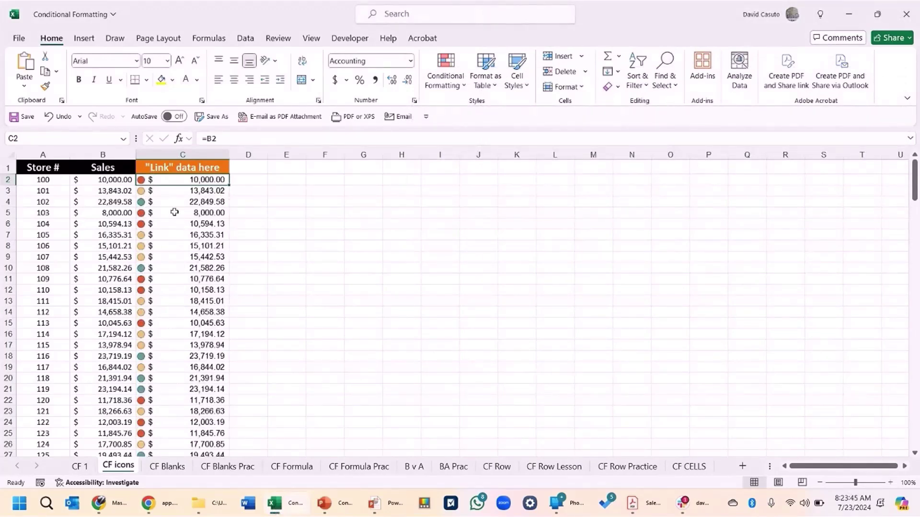
Turn on filtering for the store table and filter the "Link" data here column by the red cell icon.
click(245, 38)
click(516, 67)
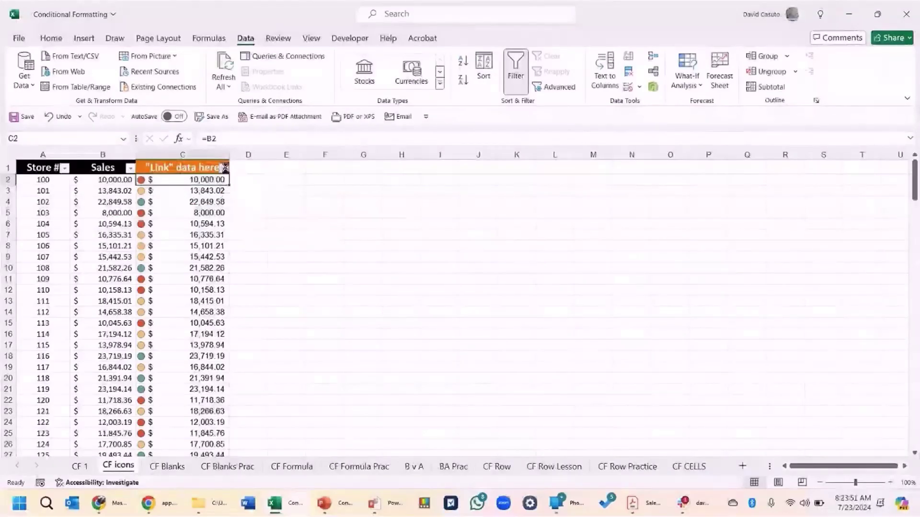
click(225, 167)
mouse_move(129, 272)
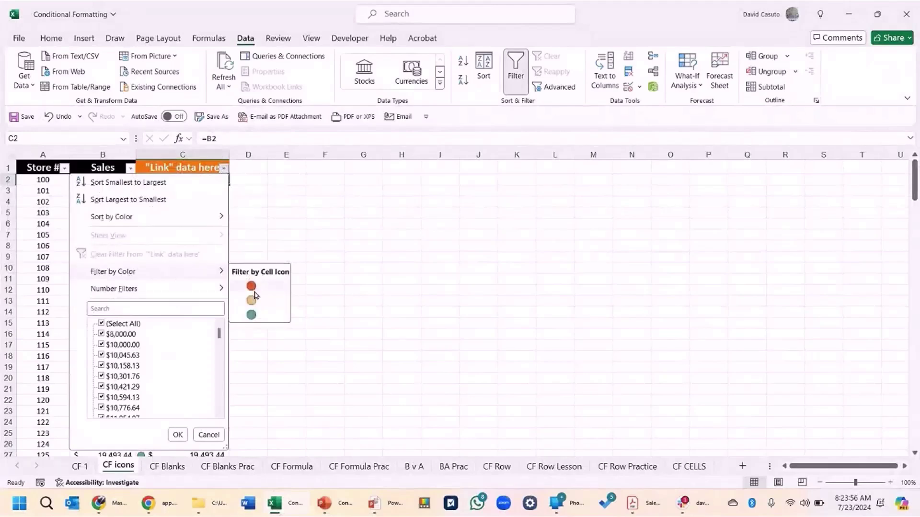
click(251, 287)
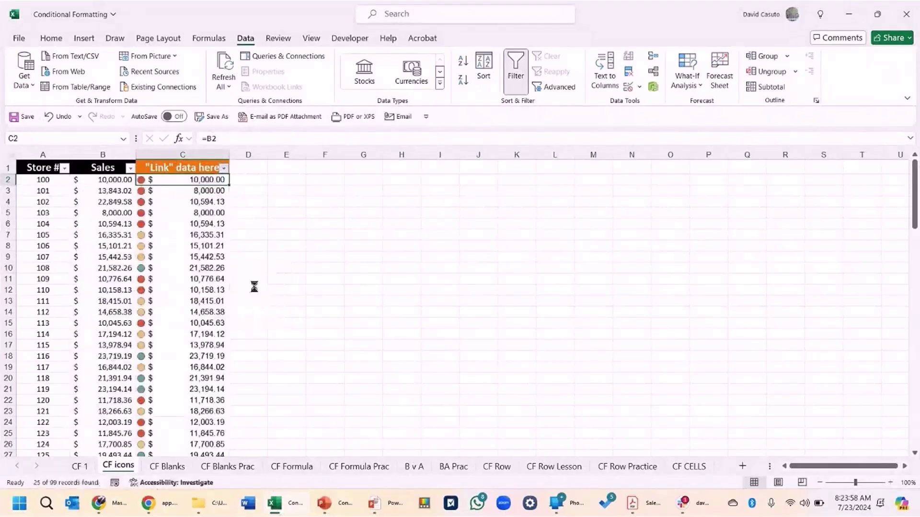
scroll(180, 338, down, 3)
scroll(180, 338, up, 3)
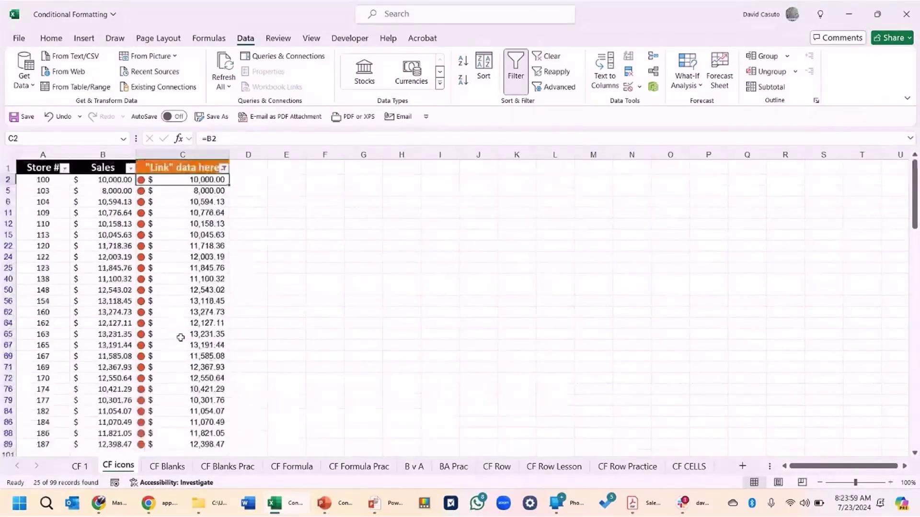
Switch the "Link" data here column's filter to the green cell icon.
click(223, 167)
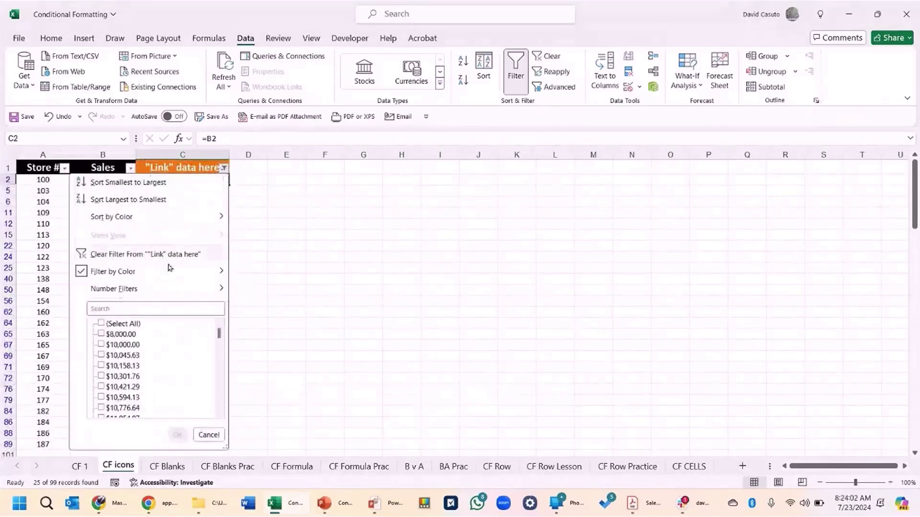
mouse_move(174, 279)
click(247, 314)
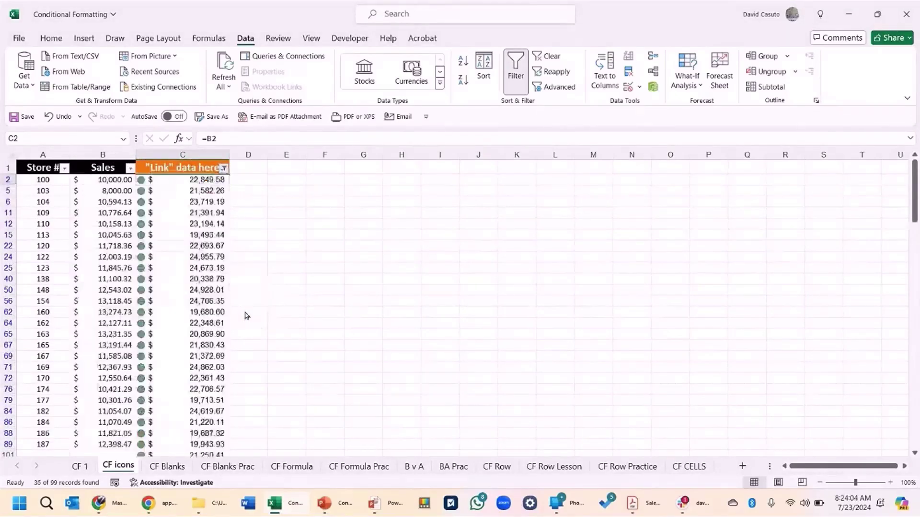
Sort the "Link" data here column by the red conditional formatting icon.
click(224, 167)
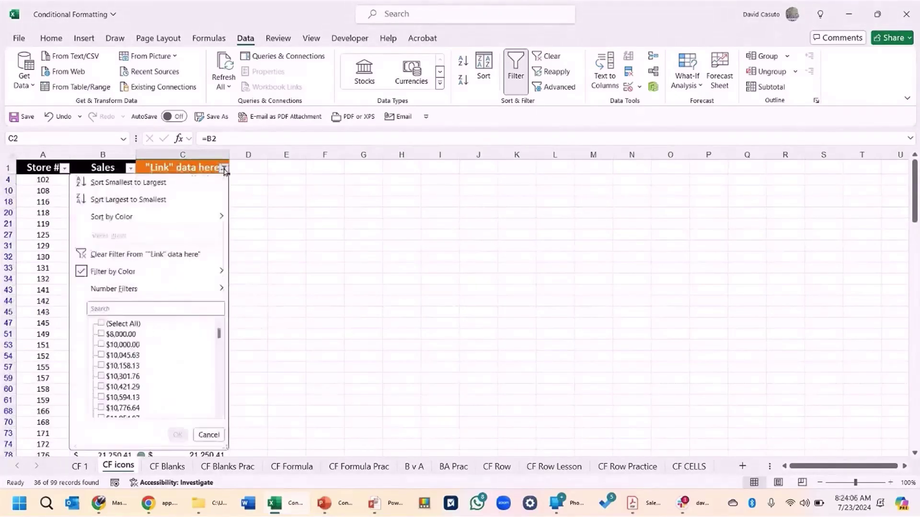
mouse_move(125, 218)
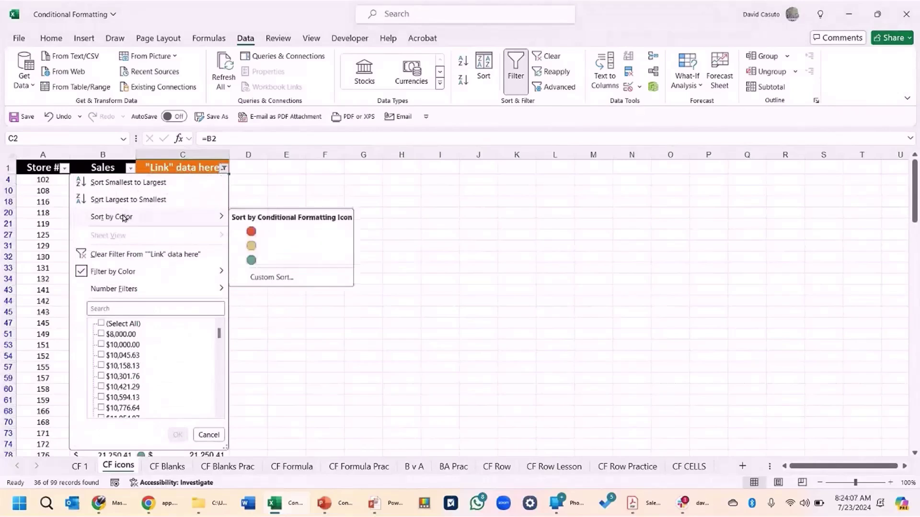
click(261, 233)
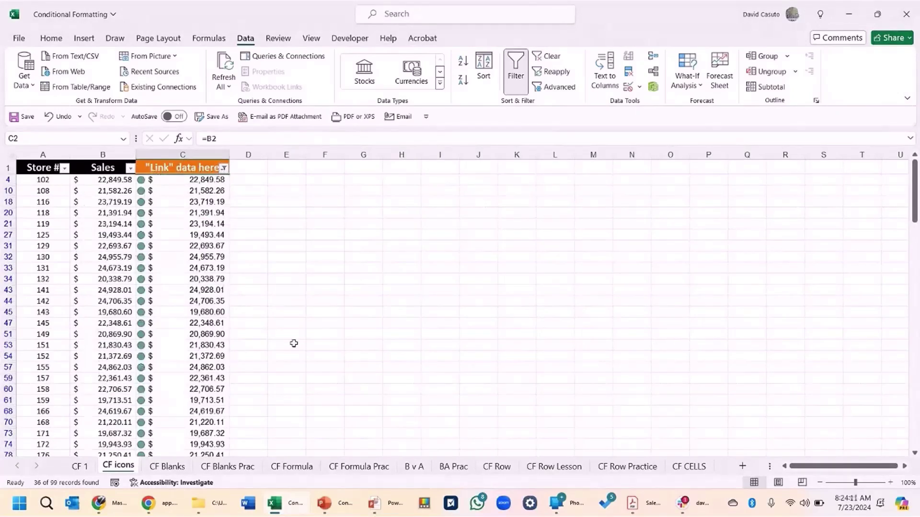